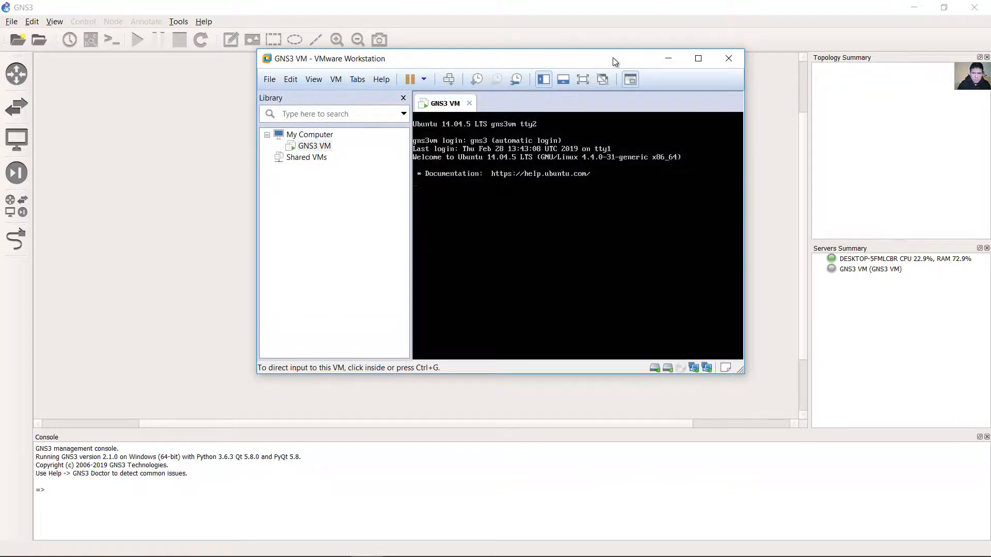
# Minimize the virtual machine window and create a new project named mikrotik-ipv6-delegation
pyautogui.click(668, 58)
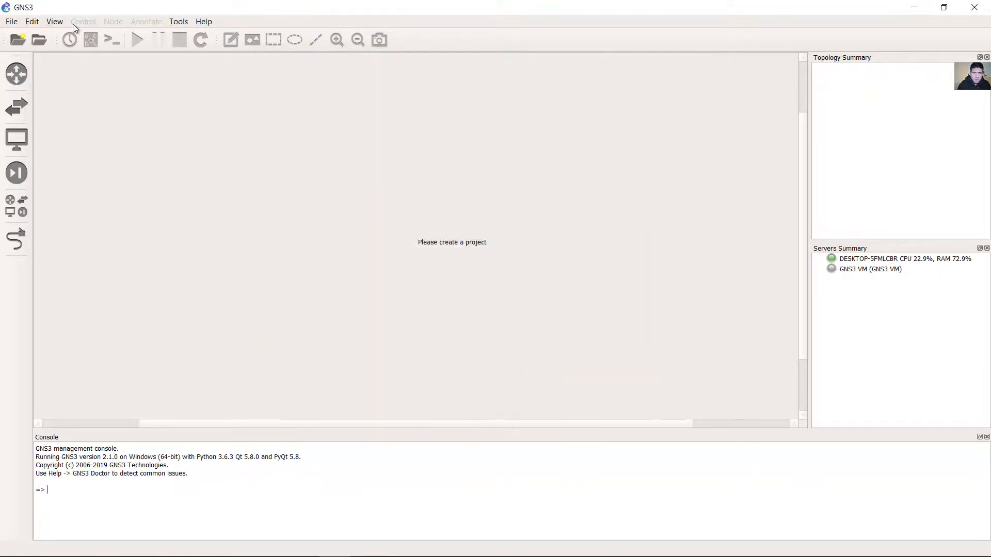
pyautogui.click(15, 43)
pyautogui.moveTo(461, 261); pyautogui.dragTo(356, 261)
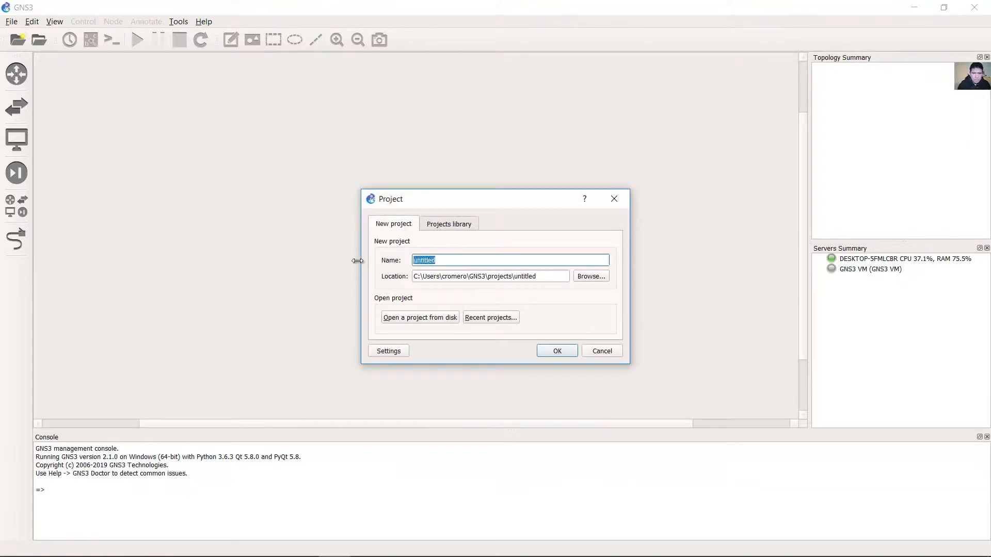
pyautogui.write('mikrotik-ipv6-delegation')
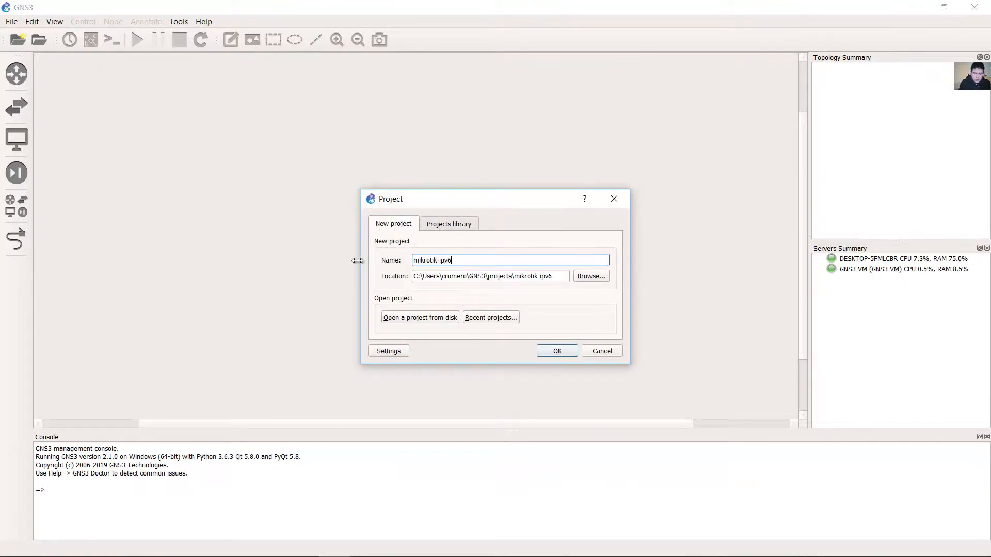
pyautogui.click(550, 356)
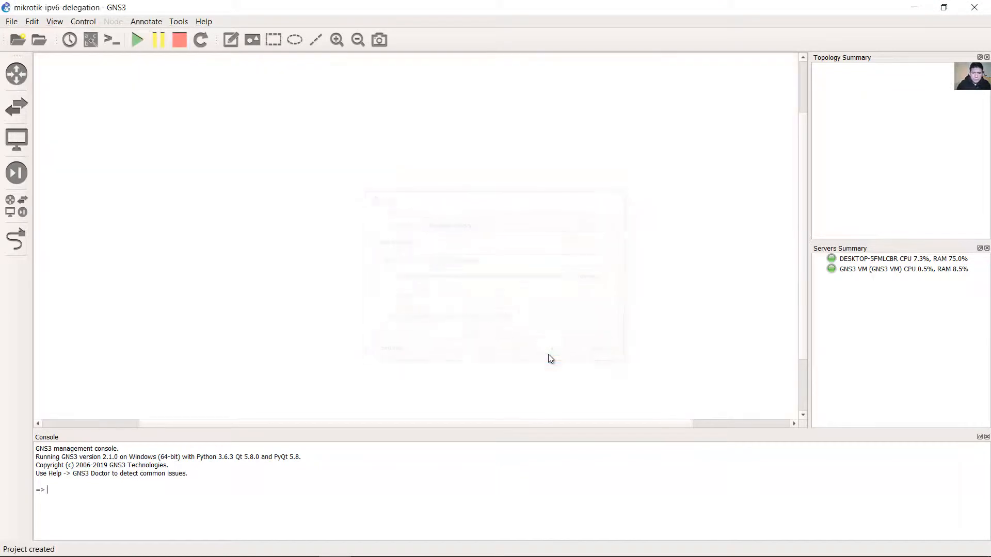
# Place two MikroTik CHR 6.43.8 routers on the canvas, one above the other
pyautogui.click(19, 80)
pyautogui.moveTo(147, 215); pyautogui.dragTo(144, 368)
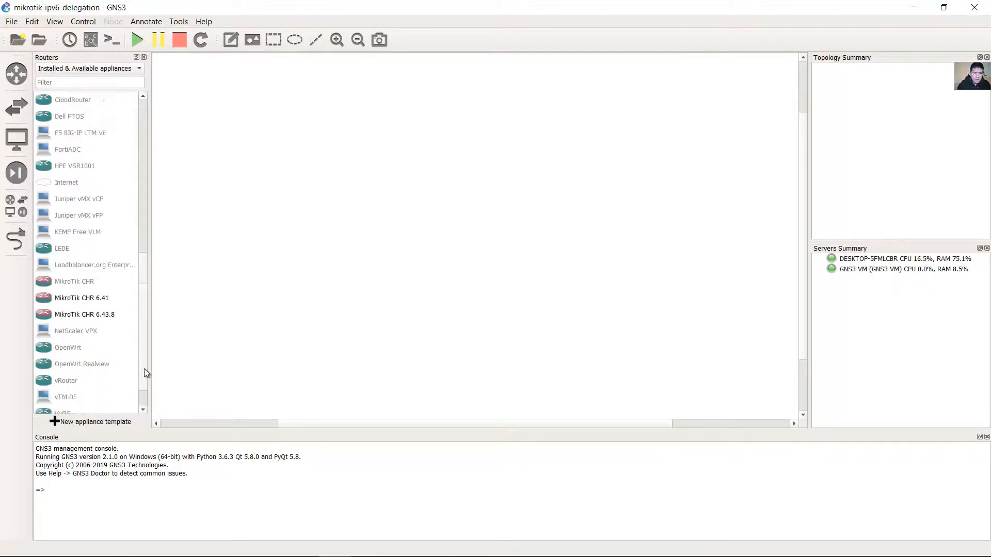
pyautogui.click(88, 286)
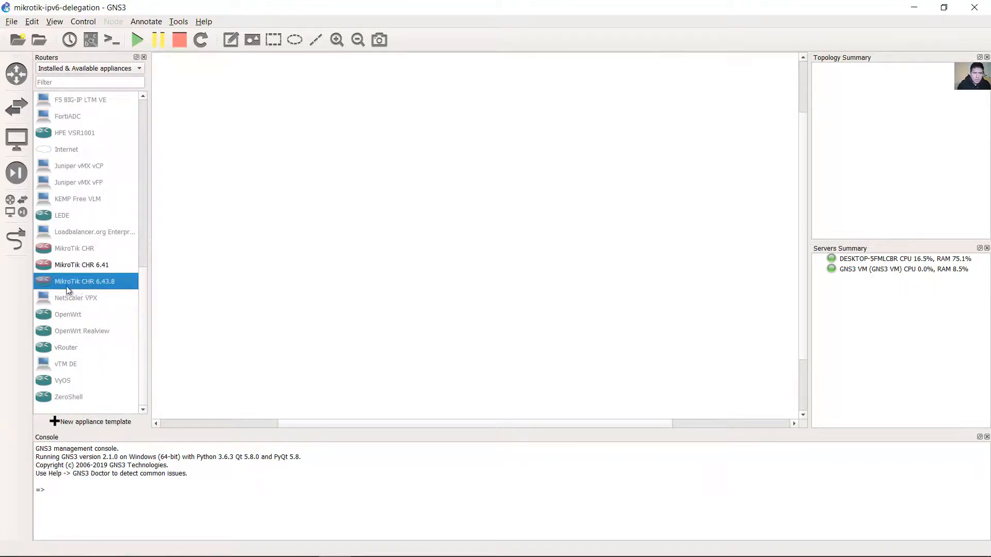
pyautogui.moveTo(67, 291); pyautogui.dragTo(450, 136)
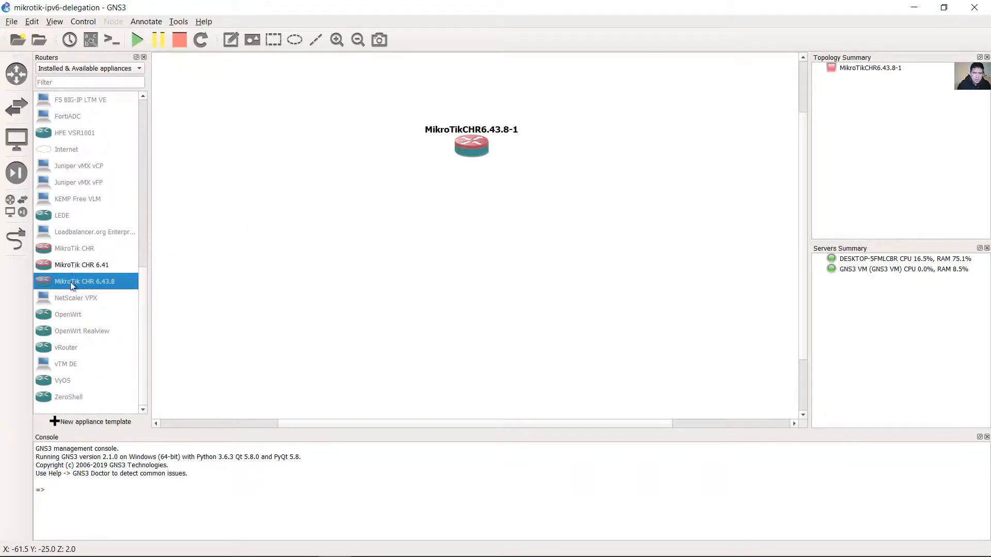
pyautogui.moveTo(433, 253); pyautogui.dragTo(479, 236)
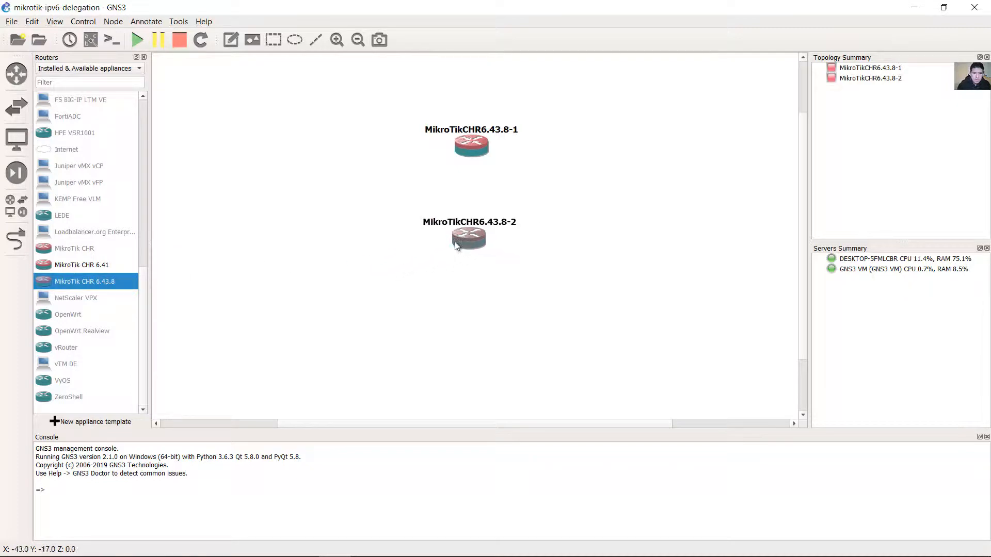
# Add a Windows-10 and a Windows-10-2 end device side by side below the two routers
pyautogui.click(21, 141)
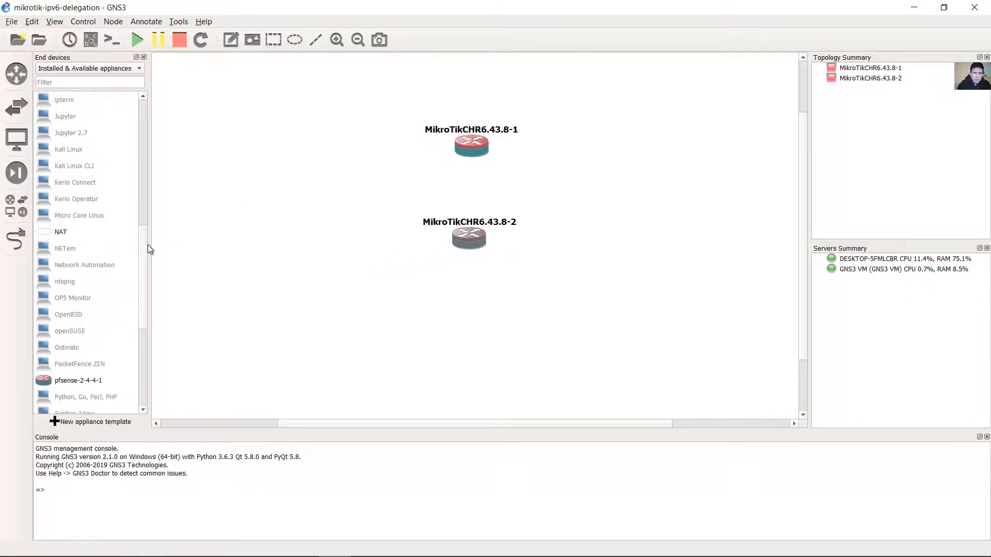
pyautogui.moveTo(146, 262); pyautogui.dragTo(148, 368)
pyautogui.moveTo(75, 348); pyautogui.dragTo(326, 318)
pyautogui.moveTo(274, 342); pyautogui.dragTo(383, 340)
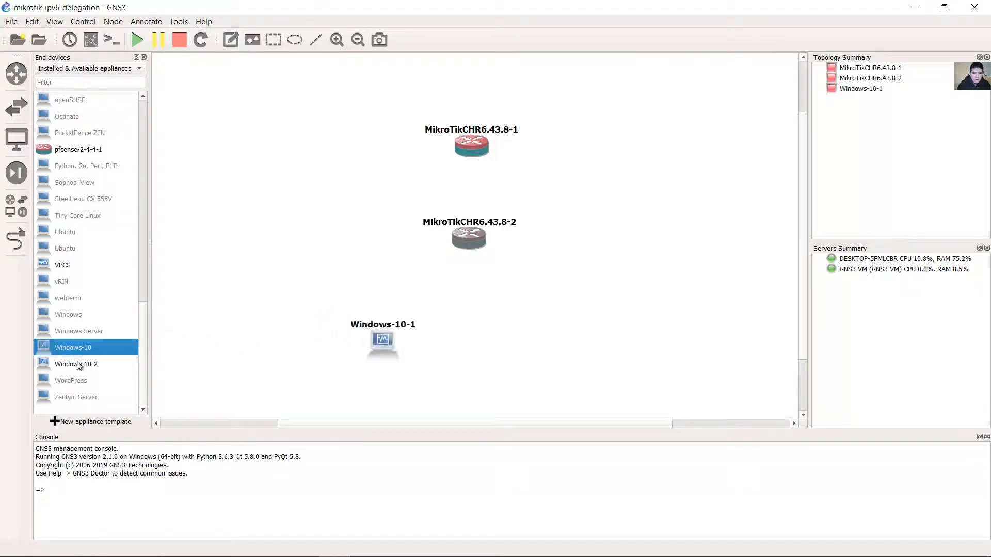
pyautogui.moveTo(76, 364); pyautogui.dragTo(479, 368)
pyautogui.moveTo(574, 351); pyautogui.dragTo(575, 353)
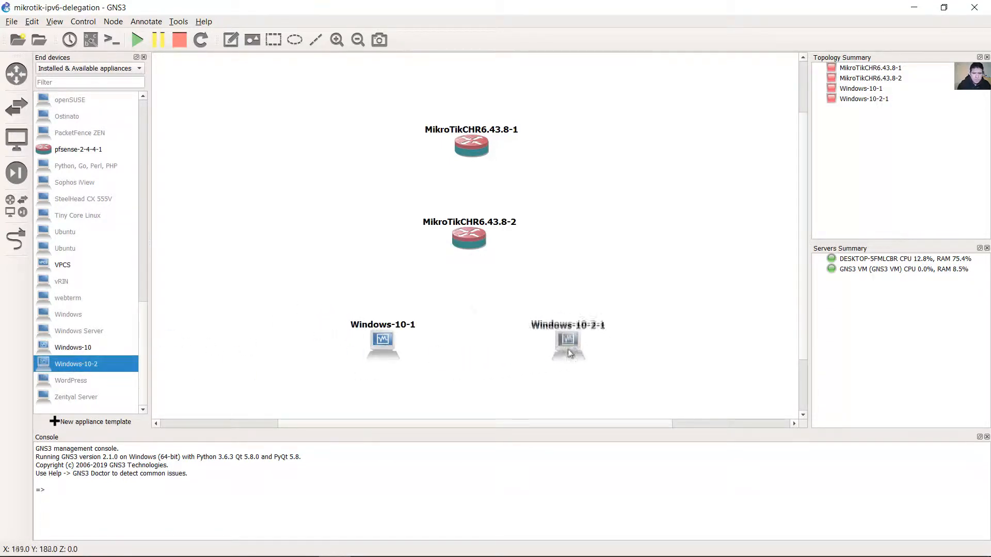
# Rename the upper router MikroTik-Server and the lower one MikroTik-Client, and adjust the Windows-10-2 device's position
pyautogui.doubleClick(499, 132)
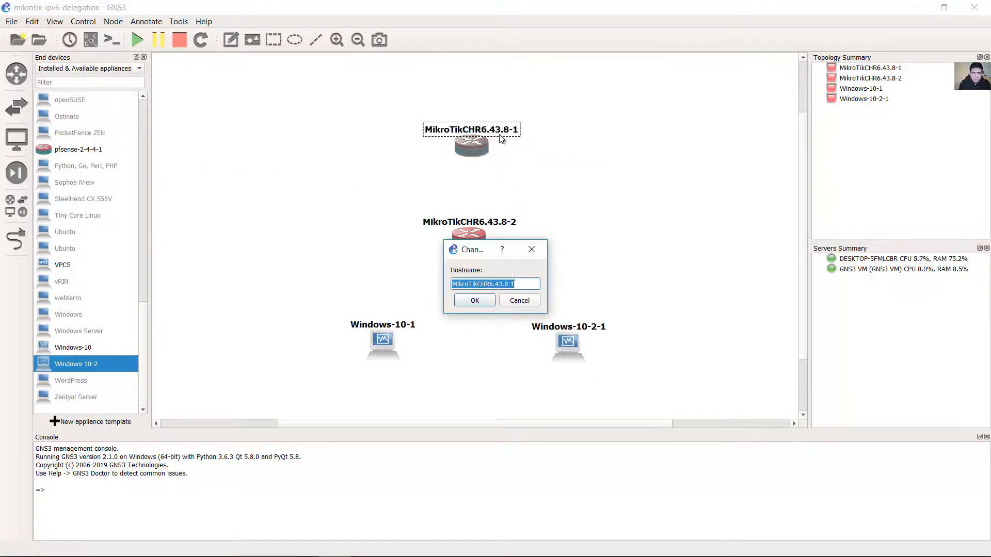
pyautogui.write('MikroTik-Server')
pyautogui.click(477, 305)
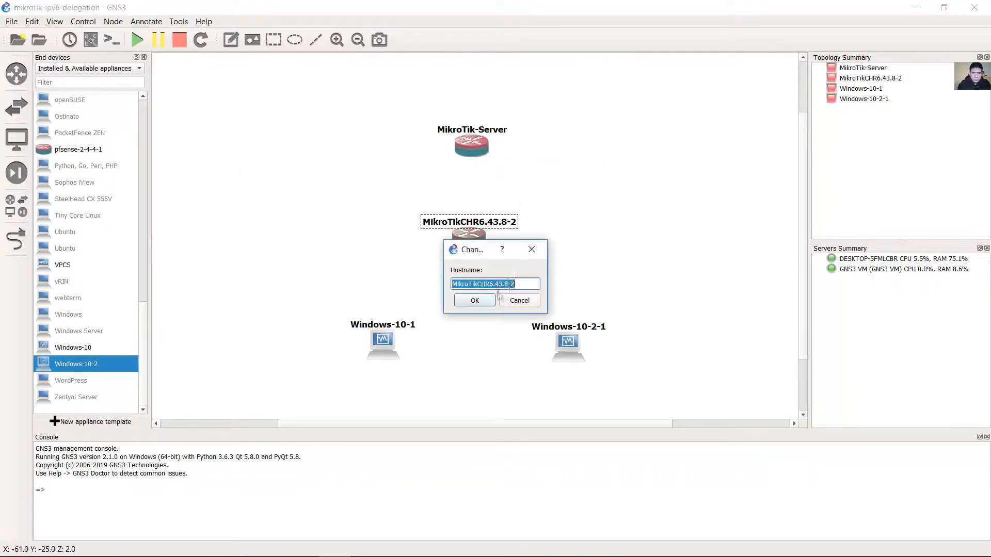
pyautogui.write('MikroTik-Client')
pyautogui.click(471, 303)
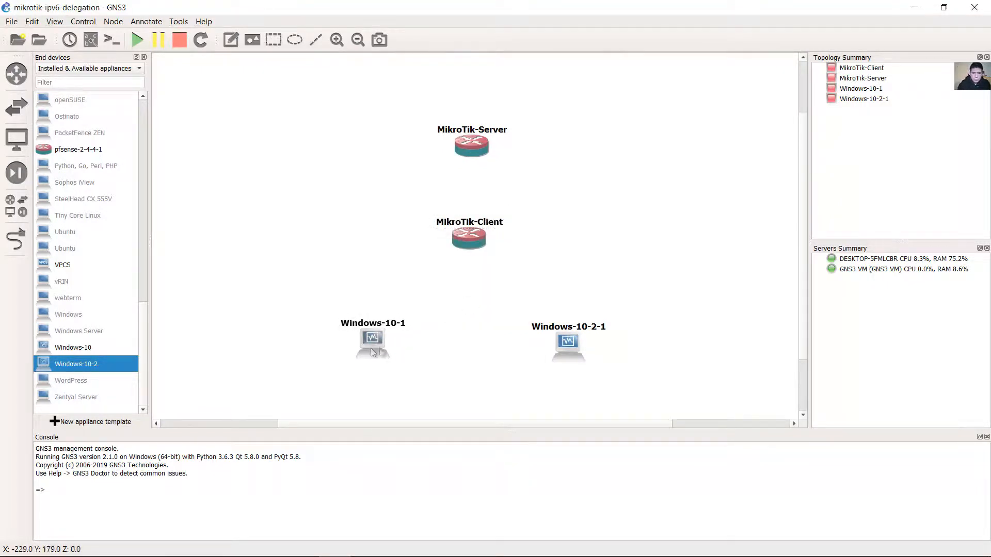
pyautogui.moveTo(568, 357); pyautogui.dragTo(566, 352)
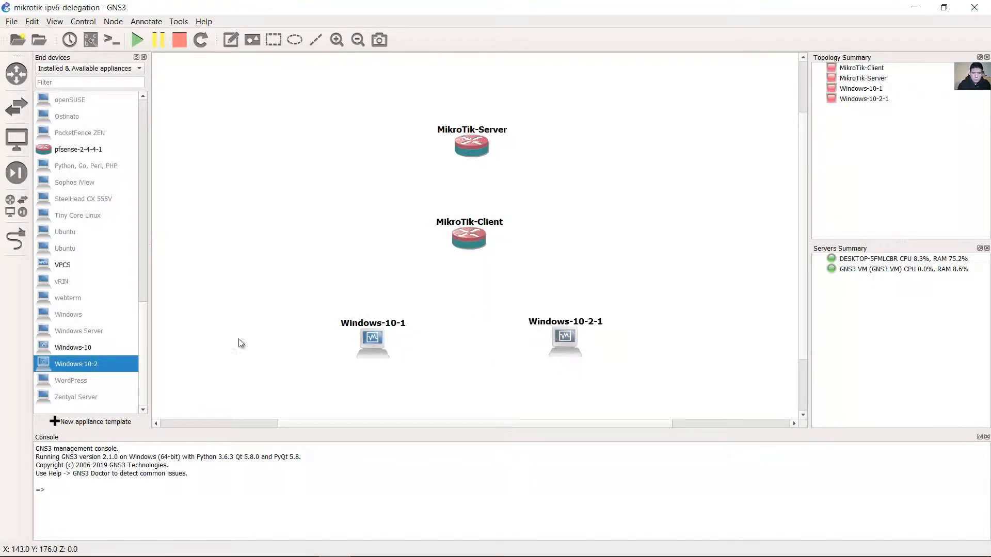
# Link ether1 of MikroTik-Server to ether1 of MikroTik-Client
pyautogui.click(16, 238)
pyautogui.click(469, 149)
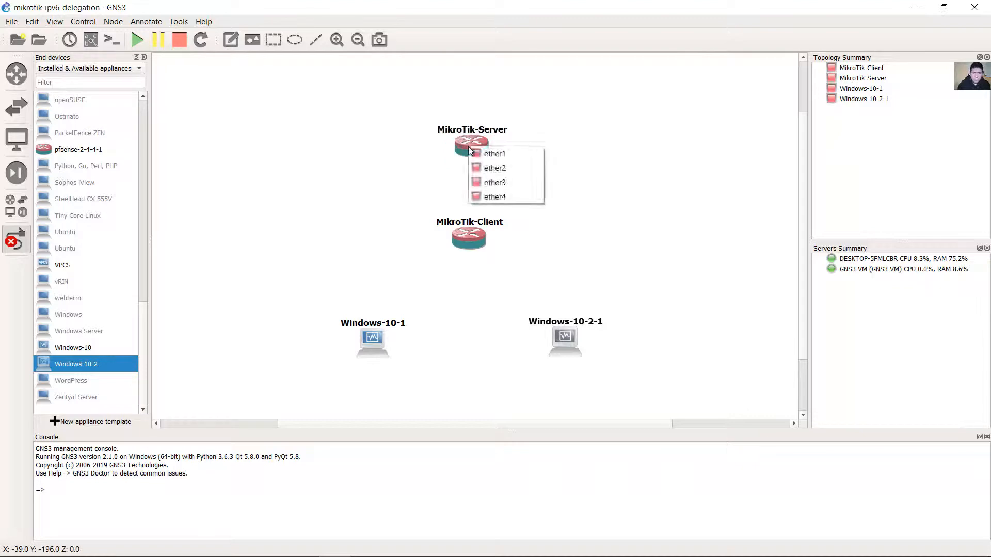
pyautogui.click(488, 154)
pyautogui.click(470, 236)
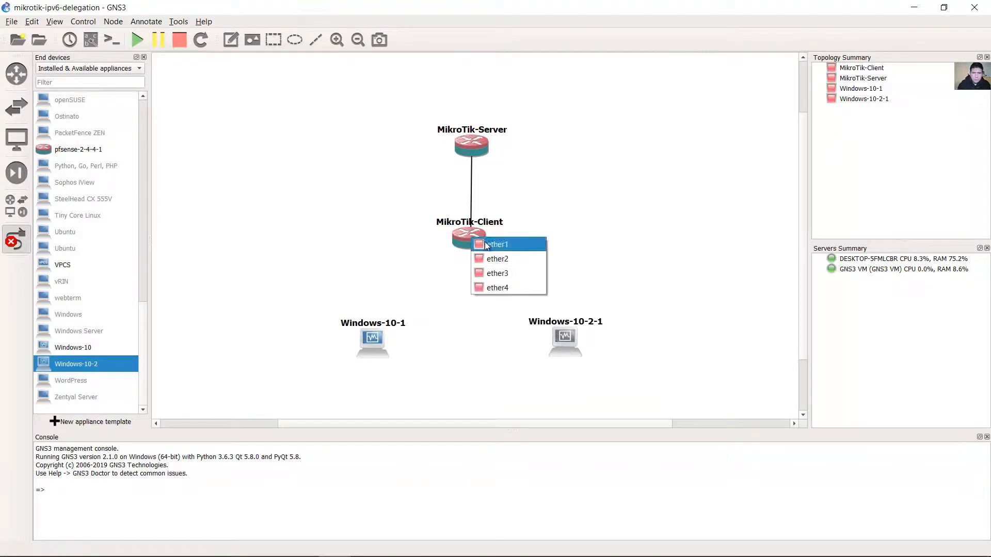
pyautogui.click(488, 244)
# Link MikroTik-Client's ether2 to Windows-10-1 and another free Client port to Windows-10-2-1
pyautogui.click(459, 235)
pyautogui.click(483, 257)
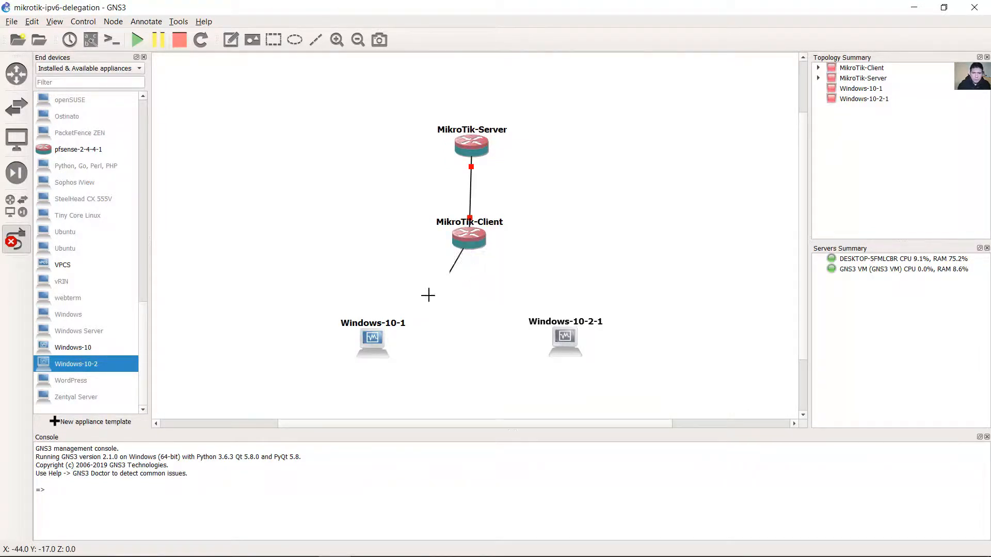
pyautogui.click(375, 347)
pyautogui.click(421, 350)
pyautogui.click(474, 242)
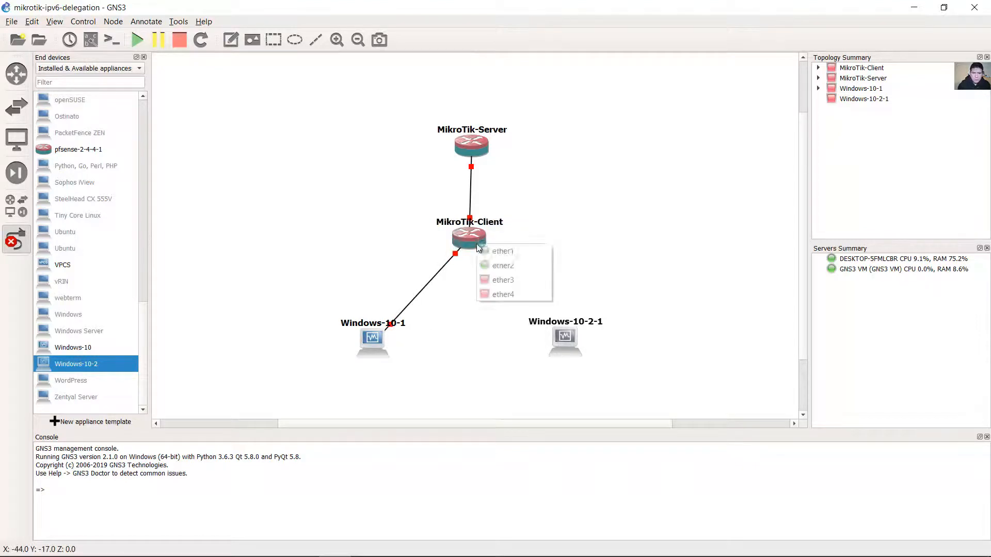
pyautogui.click(502, 266)
pyautogui.click(578, 338)
pyautogui.click(594, 344)
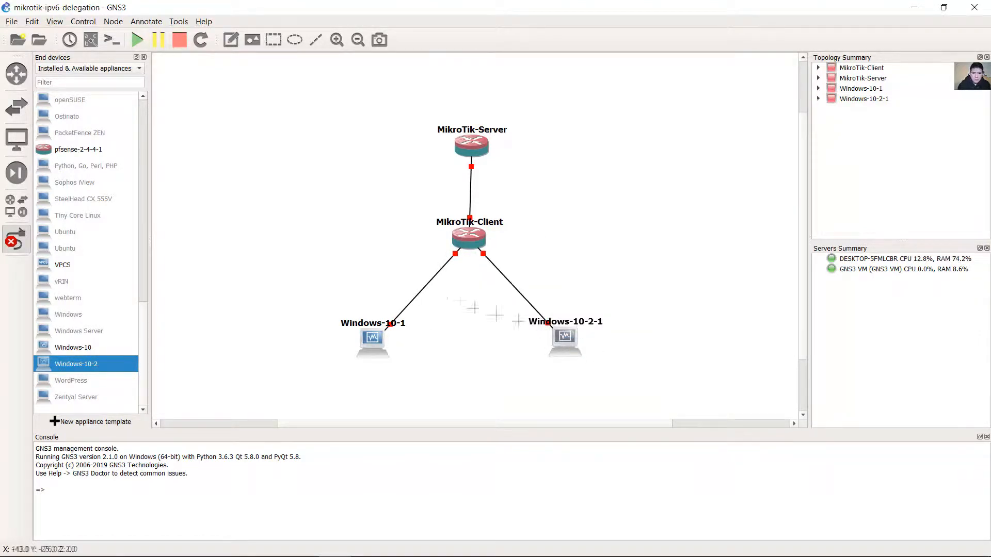
pyautogui.click(19, 240)
# Move MikroTik-Client slightly down, straight beneath MikroTik-Server, and adjust the position of Windows-10-2-1
pyautogui.moveTo(473, 243); pyautogui.dragTo(477, 252)
pyautogui.moveTo(572, 338); pyautogui.dragTo(575, 339)
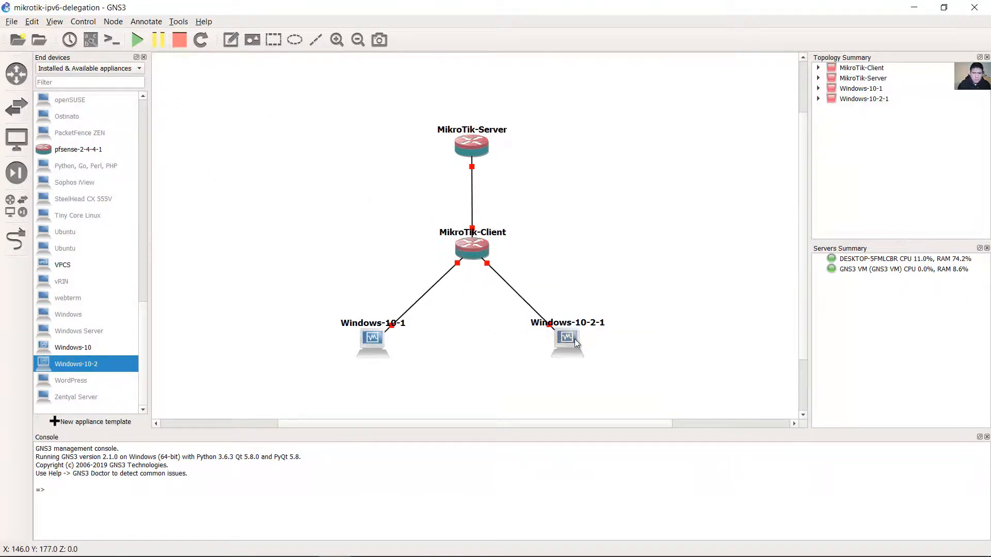
# Add a two-line note beside MikroTik-Server reading "Prefix Delegation" and "2001:1200:1100::/48"
pyautogui.click(231, 40)
pyautogui.click(531, 131)
pyautogui.write('Prefix Dele')
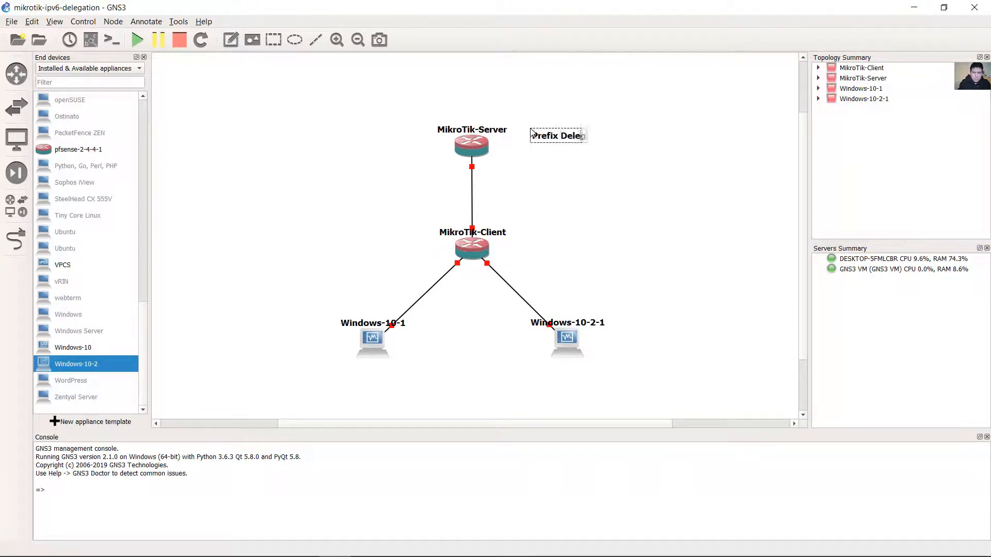
pyautogui.write('gation')
pyautogui.press('Return')
pyautogui.write('2001:1200:1100::')
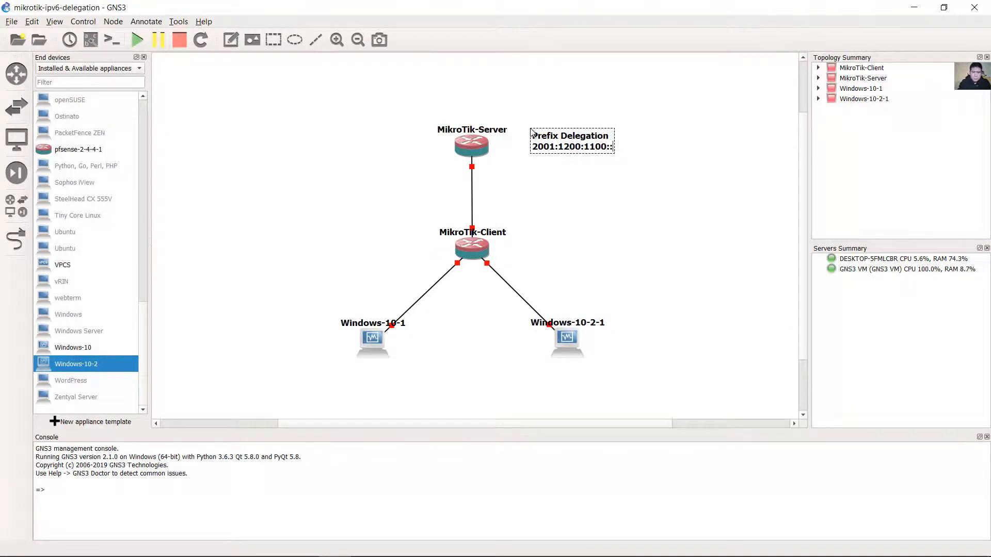
pyautogui.write('/48')
pyautogui.click(575, 157)
pyautogui.moveTo(576, 150); pyautogui.dragTo(559, 149)
pyautogui.click(231, 40)
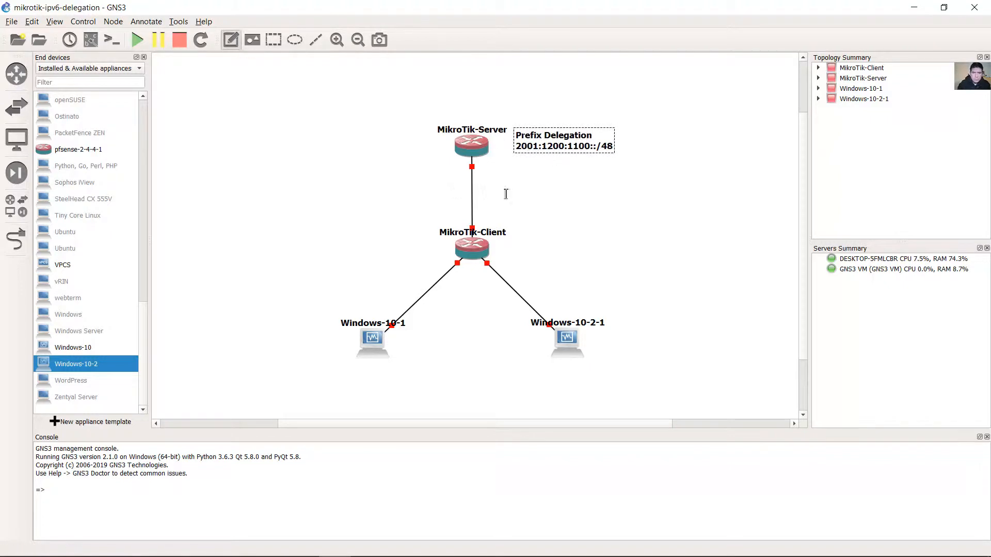
pyautogui.click(490, 193)
pyautogui.write('2001')
pyautogui.press('BackSpace')
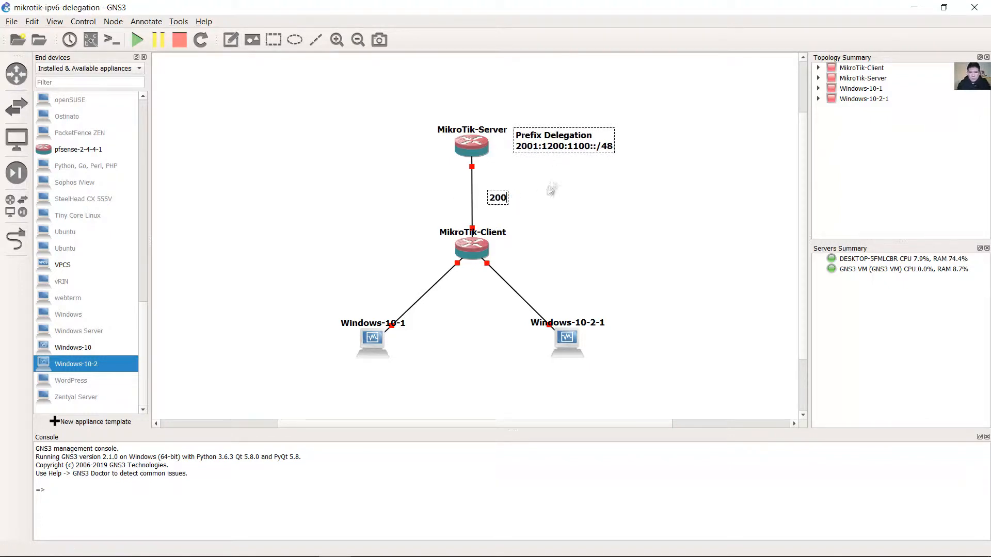
pyautogui.press('BackSpace')
pyautogui.press('BackSpace')
pyautogui.press('BackSpace')
# Copy the text "2001:1200:1100:" from the Prefix Delegation note
pyautogui.doubleClick(592, 152)
pyautogui.click(596, 151)
pyautogui.moveTo(593, 148); pyautogui.dragTo(507, 154)
pyautogui.hotkey('ctrl', 'c')
# Label the link between the two routers "2001:1200:FFFF:ABCD::/64" using the copied prefix as a base, and place the note beside it
pyautogui.click(231, 39)
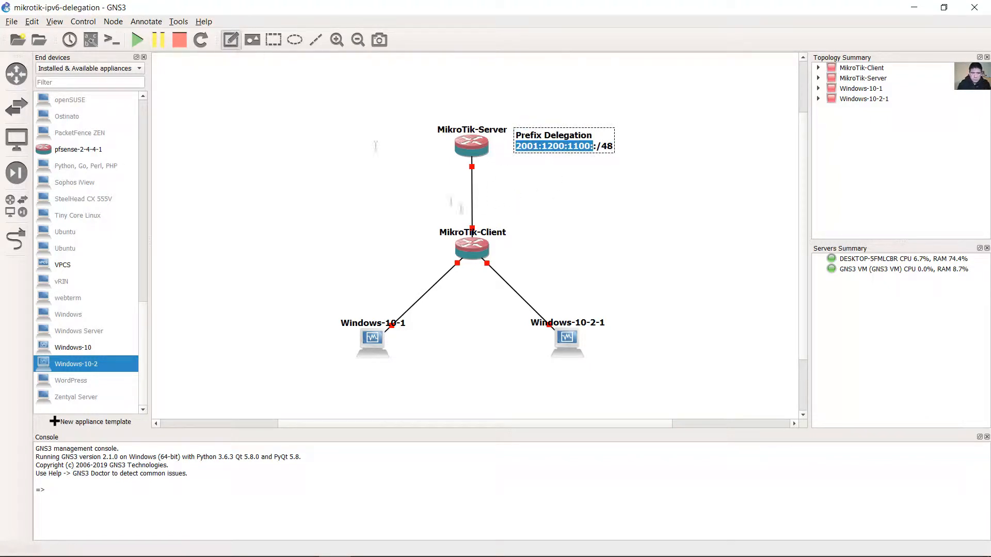
pyautogui.click(487, 195)
pyautogui.hotkey('ctrl', 'v')
pyautogui.press('BackSpace')
pyautogui.press('BackSpace')
pyautogui.press('BackSpace')
pyautogui.press('BackSpace')
pyautogui.press('BackSpace')
pyautogui.write('FFFF:A')
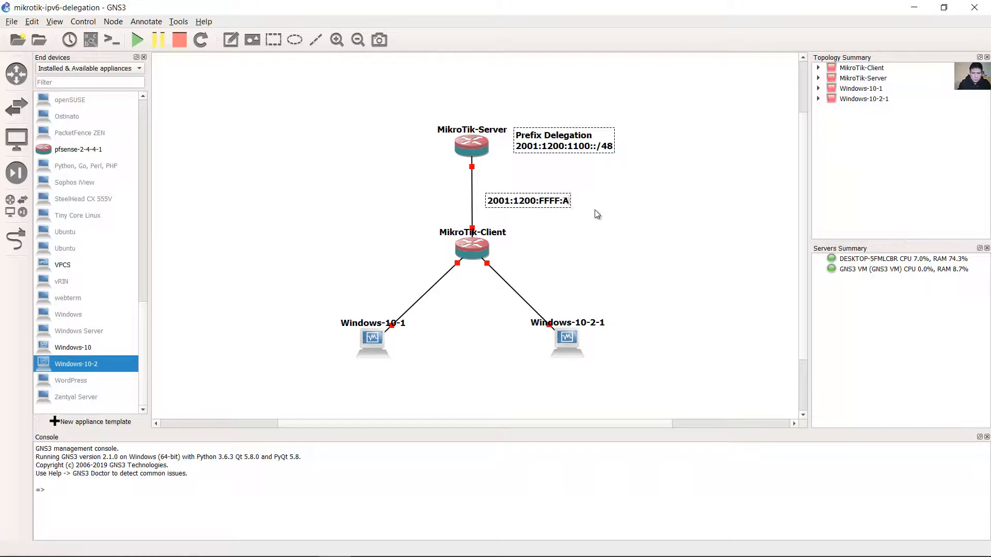
pyautogui.write('BCD::/64')
pyautogui.moveTo(578, 201); pyautogui.dragTo(433, 195)
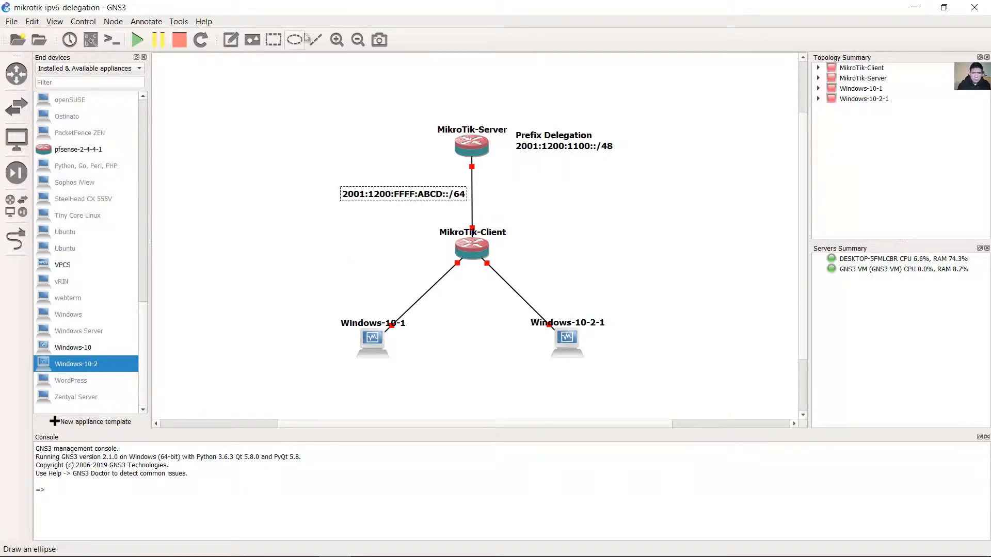
# Add a note "2001:1200:1100:0000::/64" beside the link from MikroTik-Client to Windows-10-1
pyautogui.click(231, 40)
pyautogui.click(304, 281)
pyautogui.hotkey('ctrl', 'v')
pyautogui.write('0000::/6')
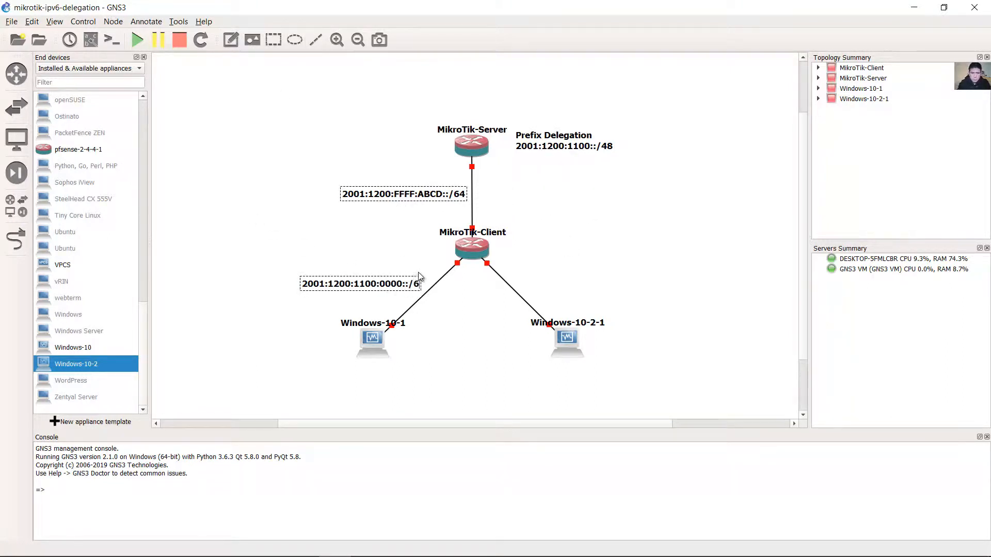
pyautogui.write('4')
# Duplicate the Windows-10-1 subnet note beside the Windows-10-2-1 link and change the copy to "2001:1200:1100:0001::/64"
pyautogui.rightClick(383, 288)
pyautogui.click(413, 295)
pyautogui.moveTo(420, 295); pyautogui.dragTo(640, 287)
pyautogui.doubleClick(640, 287)
pyautogui.click(630, 287)
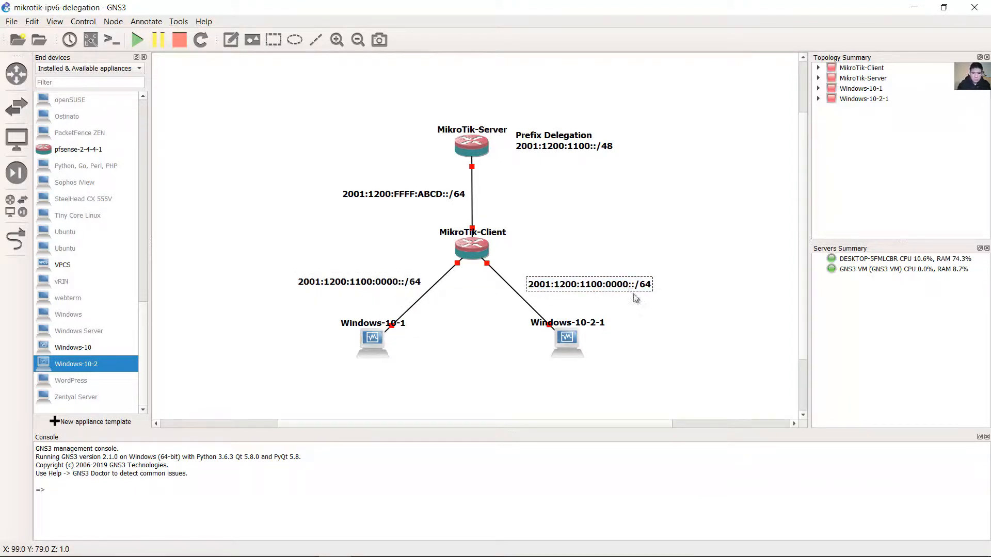
pyautogui.press('BackSpace')
pyautogui.write('1')
pyautogui.click(416, 285)
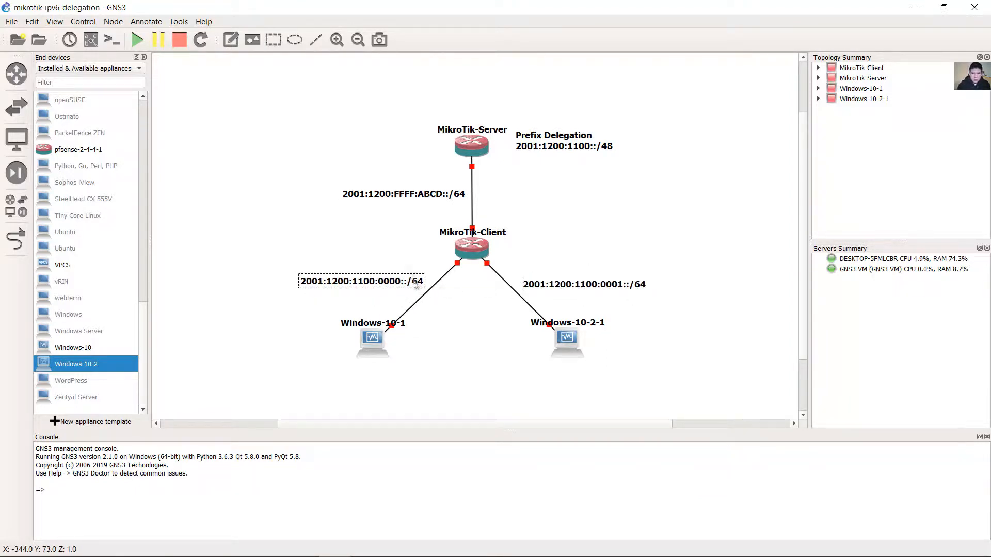
pyautogui.click(392, 233)
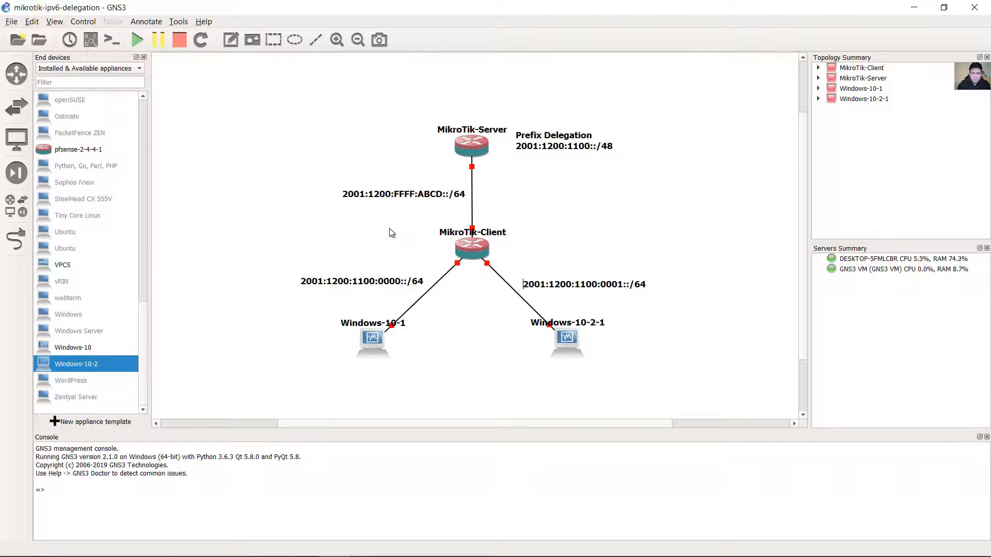
pyautogui.moveTo(553, 137); pyautogui.dragTo(557, 138)
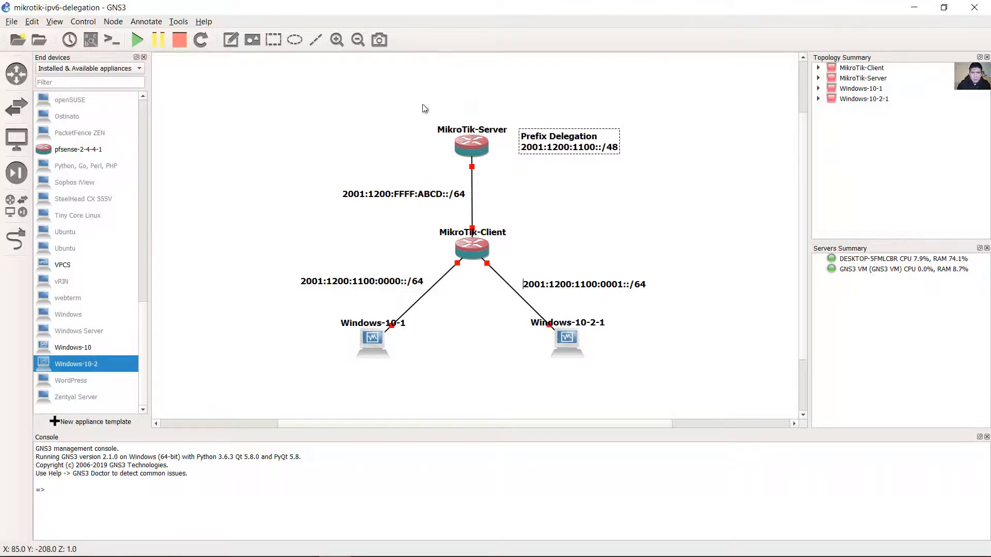
pyautogui.moveTo(403, 90); pyautogui.dragTo(652, 159)
pyautogui.moveTo(558, 140); pyautogui.dragTo(560, 141)
pyautogui.click(560, 103)
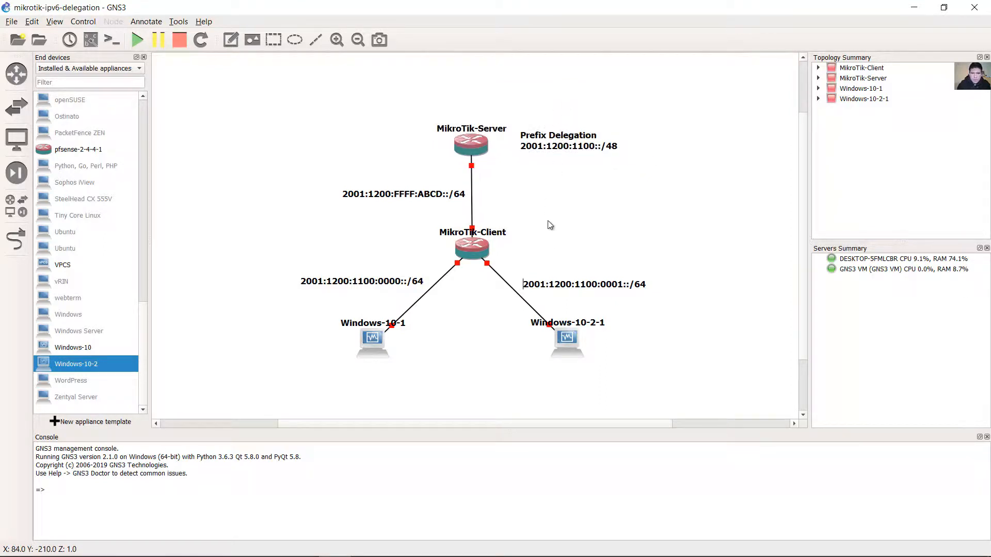
pyautogui.moveTo(547, 221); pyautogui.dragTo(431, 268)
pyautogui.moveTo(558, 219); pyautogui.dragTo(433, 260)
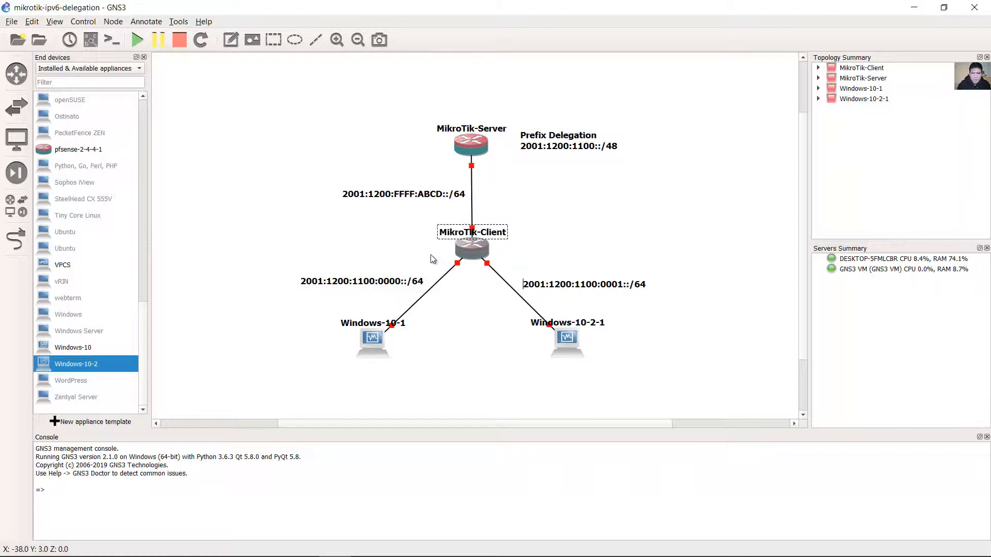
# Nudge the Prefix Delegation note up and align the two Windows subnet notes at the same height beside their links
pyautogui.click(576, 153)
pyautogui.moveTo(585, 148); pyautogui.dragTo(585, 145)
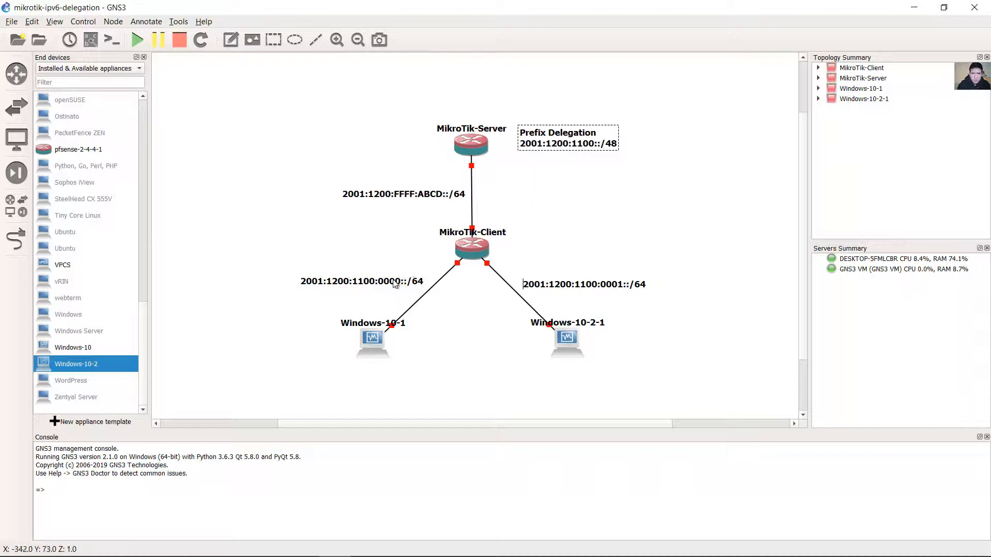
pyautogui.moveTo(386, 284); pyautogui.dragTo(380, 284)
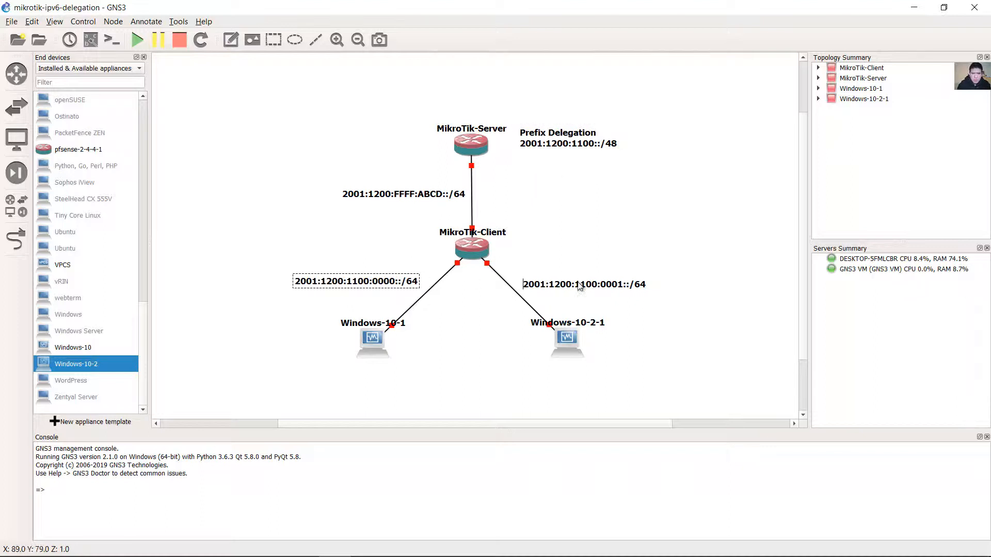
pyautogui.moveTo(579, 286); pyautogui.dragTo(574, 282)
pyautogui.click(388, 284)
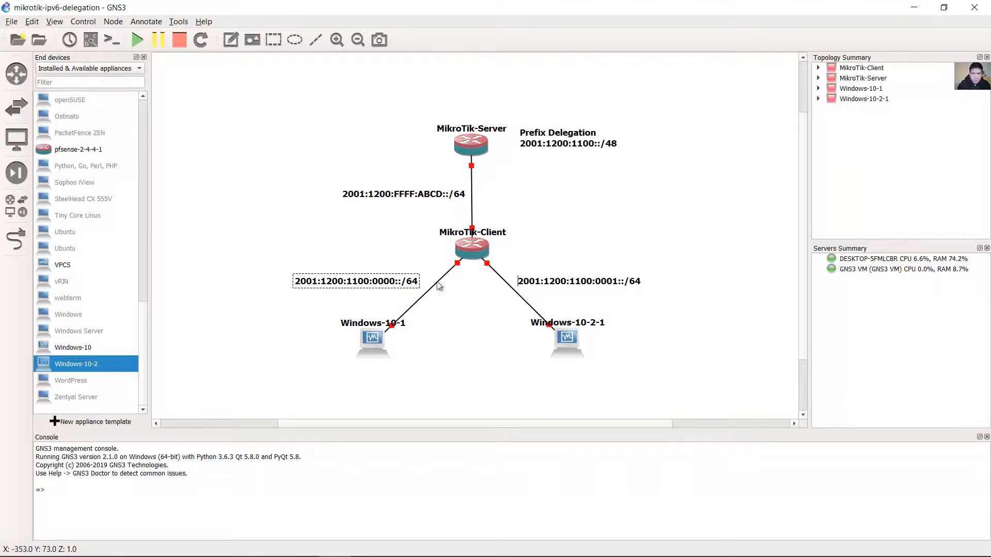
pyautogui.click(559, 284)
pyautogui.click(387, 282)
pyautogui.click(567, 284)
pyautogui.click(591, 206)
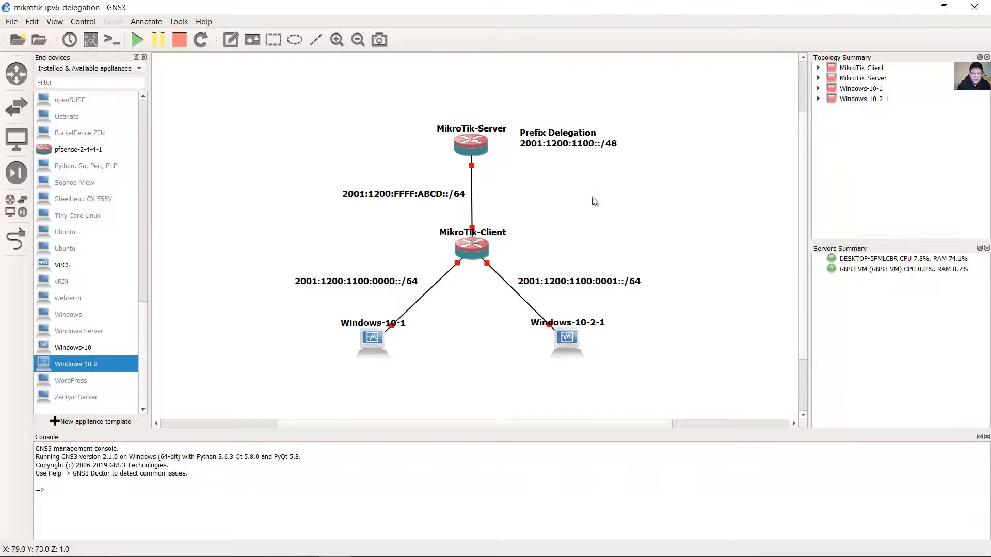
# Start all nodes in the topology and sign in to the Windows-10 virtual machine with the account password
pyautogui.click(137, 40)
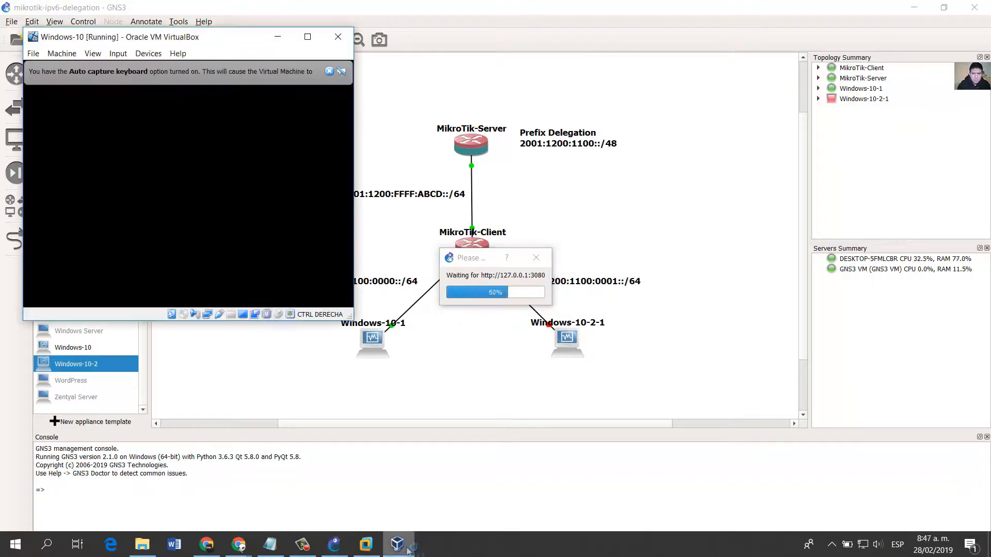
pyautogui.moveTo(395, 550)
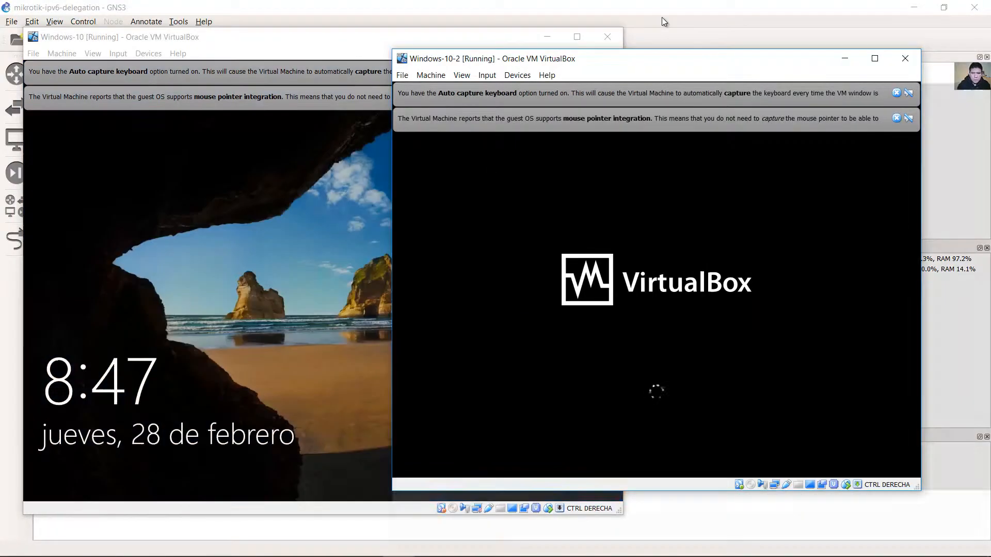
pyautogui.click(598, 71)
pyautogui.click(599, 71)
pyautogui.click(487, 234)
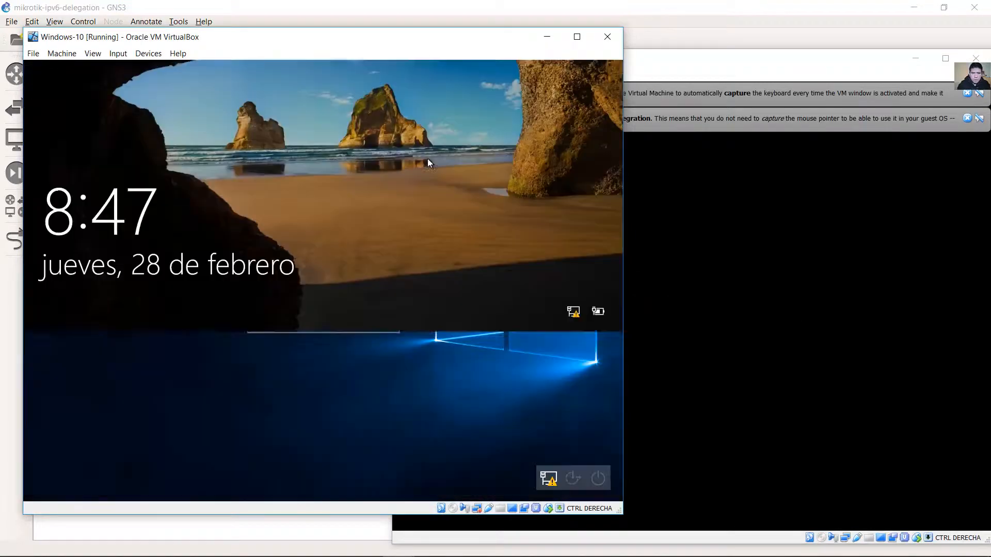
pyautogui.click(345, 327)
pyautogui.write('•')
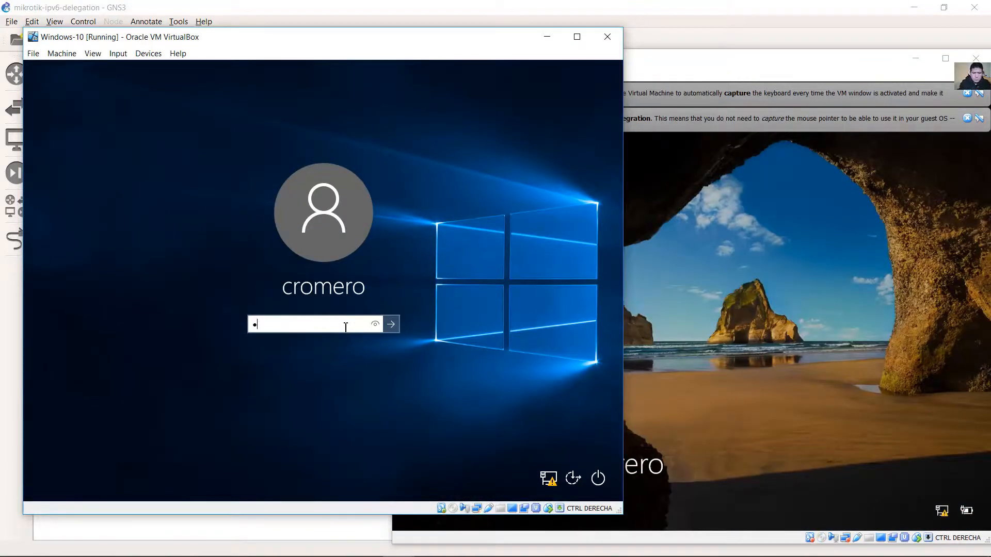
pyautogui.press('Return')
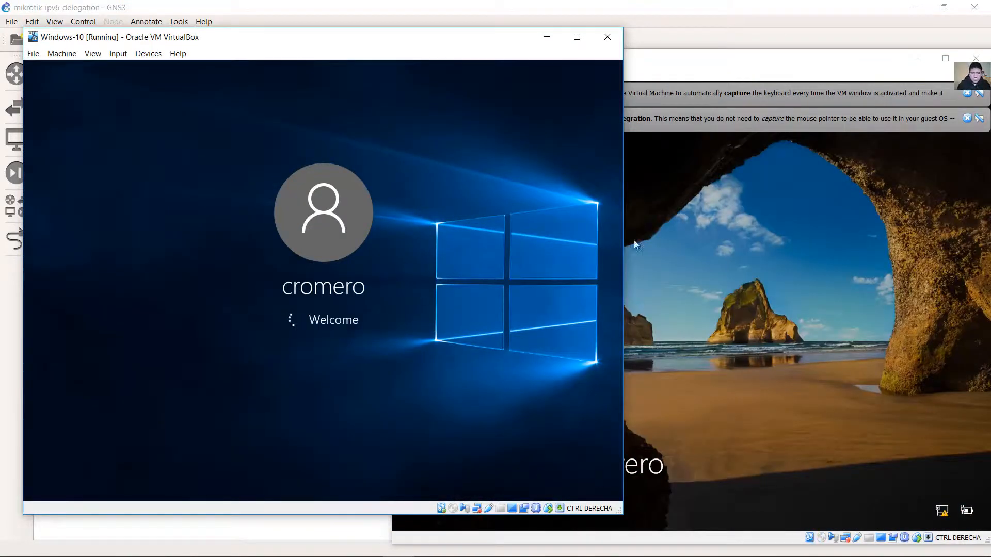
# Dismiss the notices in the Windows-10-2 virtual machine and sign in with the account password
pyautogui.click(819, 61)
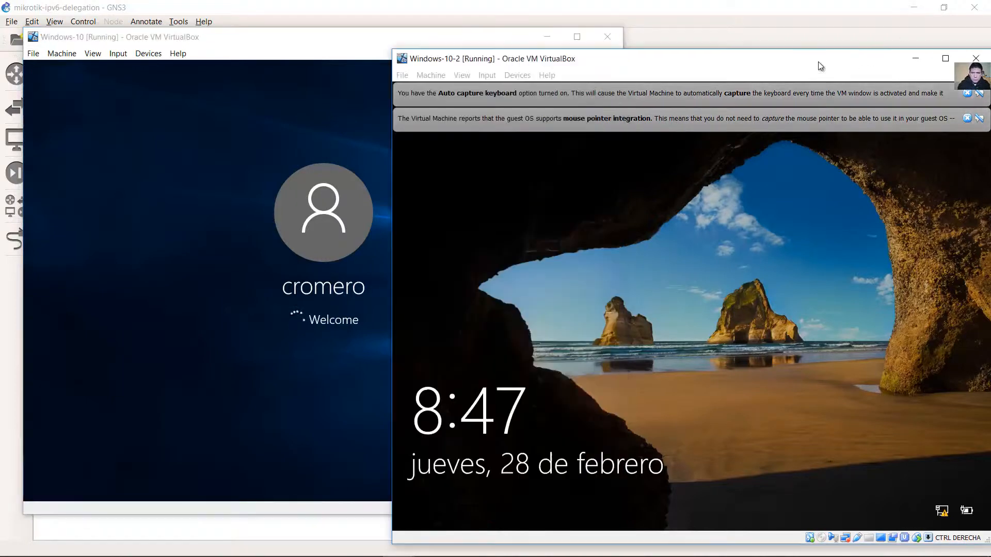
pyautogui.click(967, 94)
pyautogui.click(751, 255)
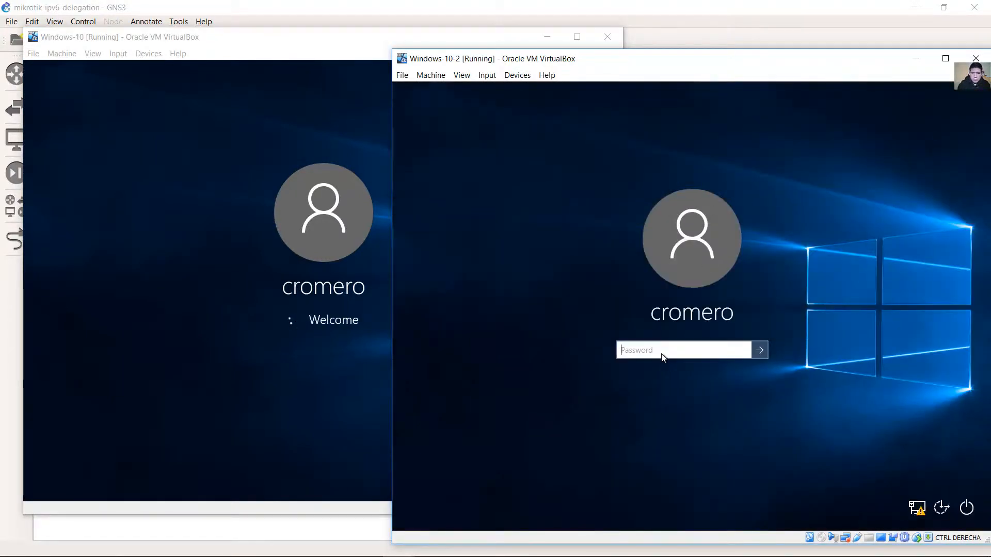
pyautogui.write('******')
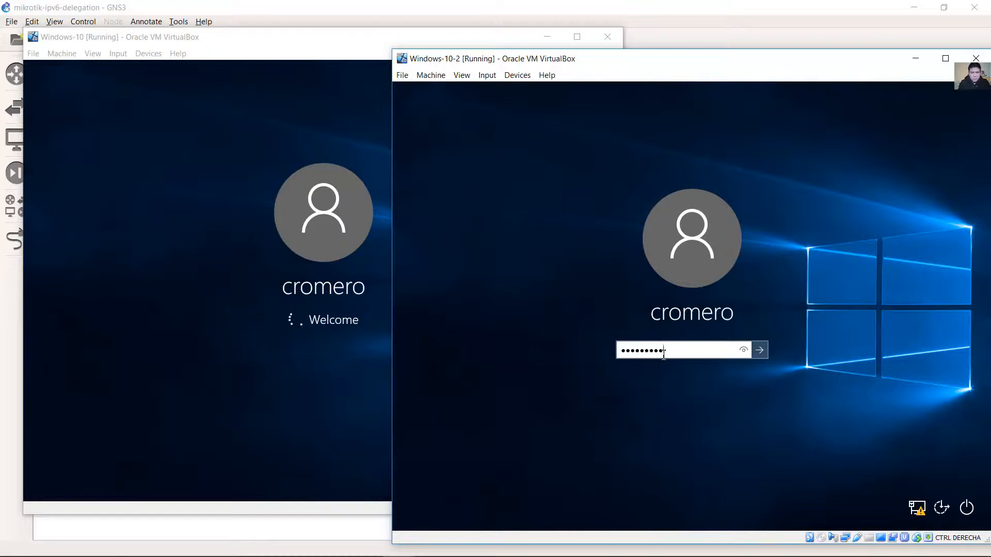
pyautogui.write('****')
pyautogui.press('Return')
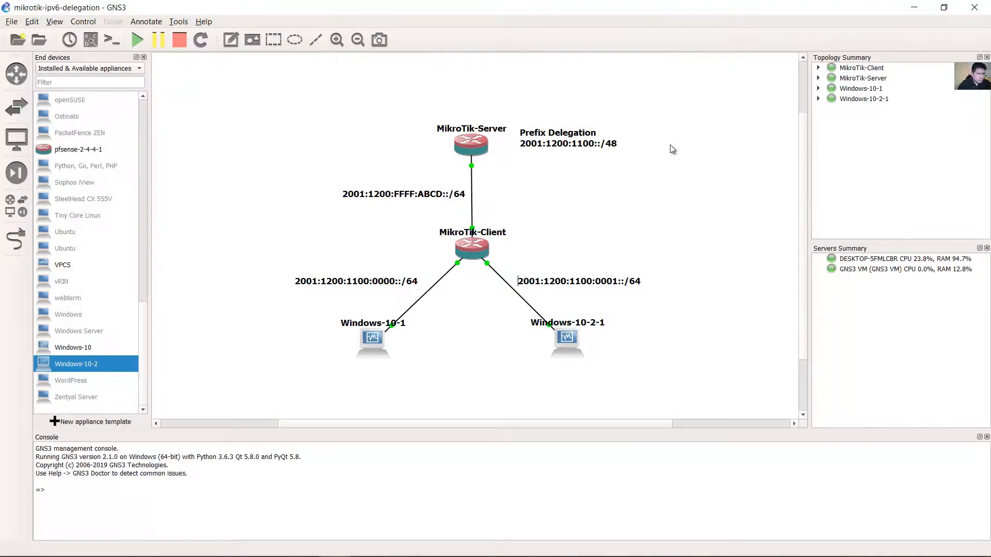
# Show the interface labels in the topology and move each one clear of the links, nodes and notes
pyautogui.click(54, 21)
pyautogui.click(77, 168)
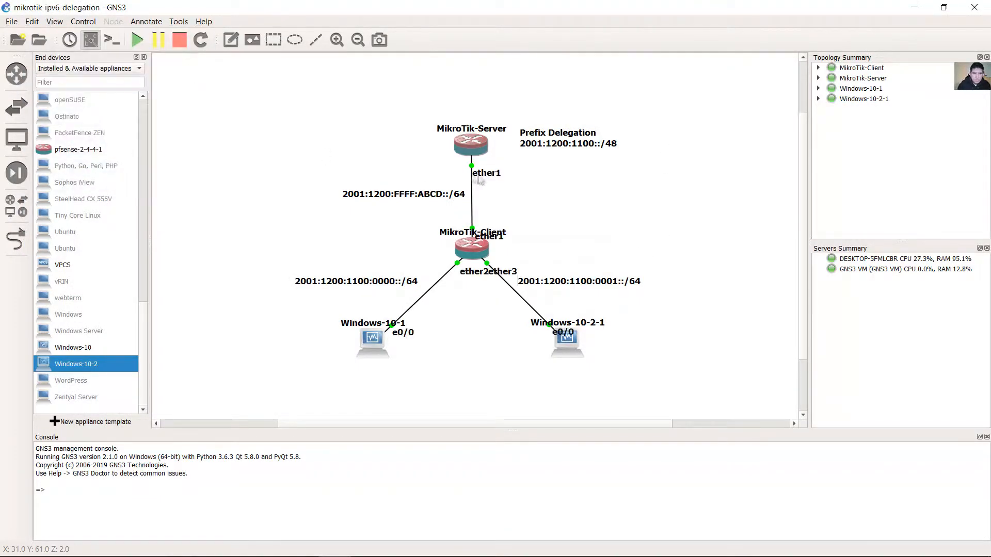
pyautogui.moveTo(498, 232); pyautogui.dragTo(503, 218)
pyautogui.moveTo(472, 273); pyautogui.dragTo(421, 267)
pyautogui.moveTo(502, 273); pyautogui.dragTo(515, 264)
pyautogui.moveTo(406, 333); pyautogui.dragTo(414, 336)
pyautogui.moveTo(564, 333); pyautogui.dragTo(535, 337)
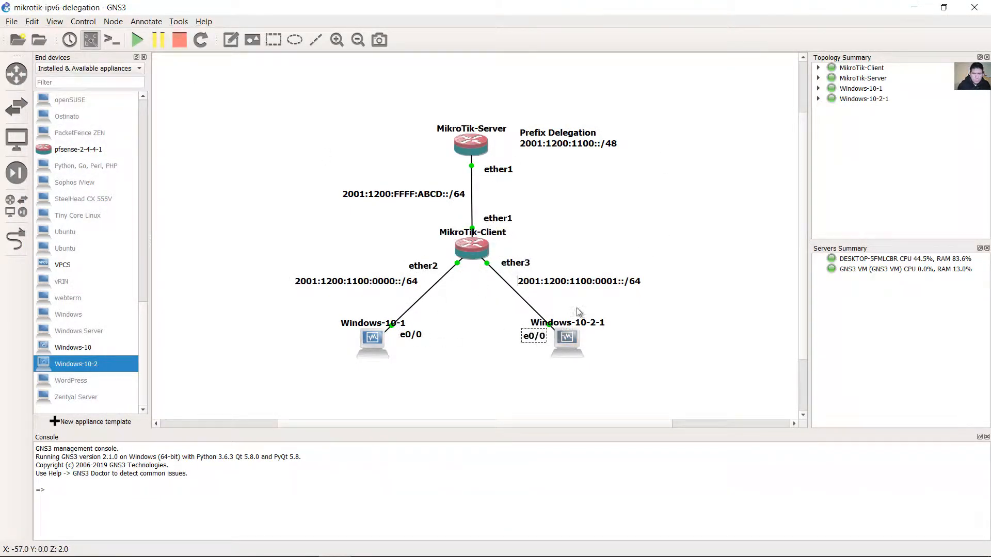
pyautogui.click(698, 267)
pyautogui.moveTo(590, 80); pyautogui.dragTo(383, 172)
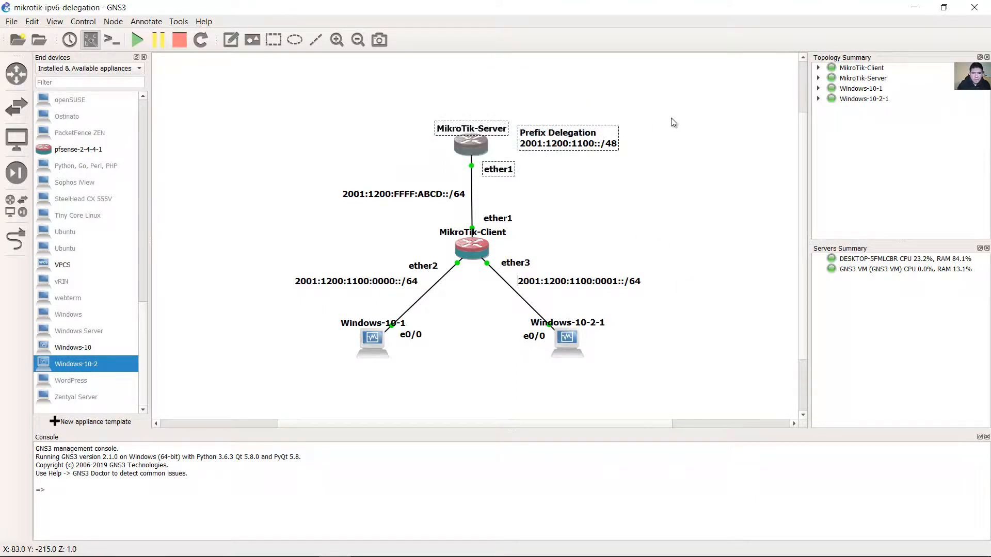
pyautogui.click(695, 105)
pyautogui.moveTo(630, 390); pyautogui.dragTo(498, 316)
pyautogui.click(637, 364)
pyautogui.moveTo(635, 385); pyautogui.dragTo(472, 315)
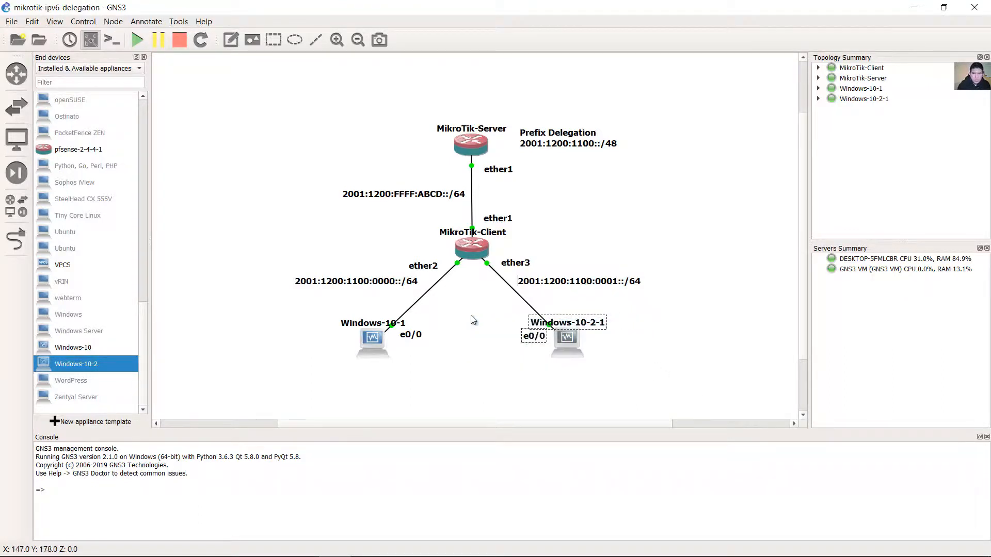
pyautogui.click(446, 77)
pyautogui.moveTo(405, 94); pyautogui.dragTo(562, 175)
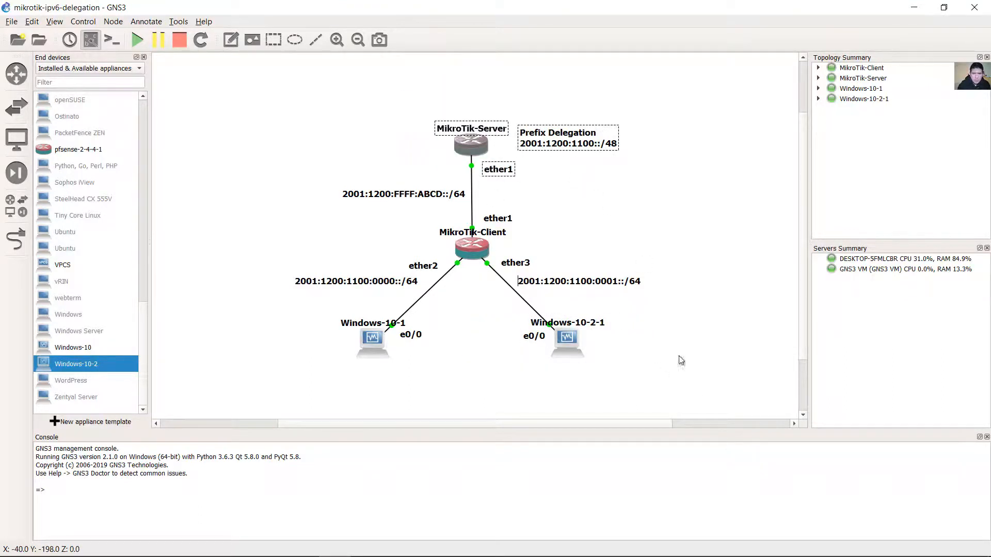
pyautogui.click(685, 397)
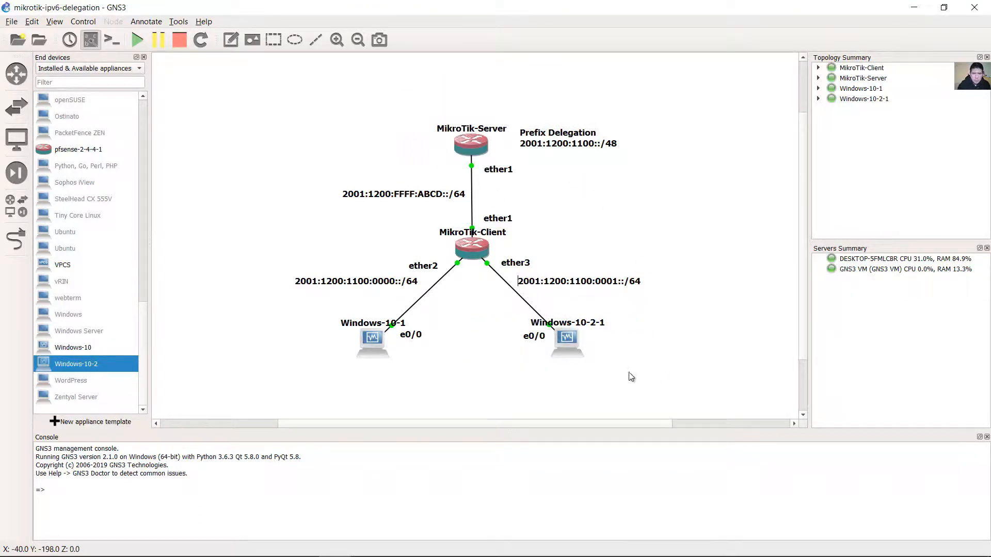
# Replace the link between MikroTik-Client and Windows-10-2-1 with one from MikroTik-Server's ether2 to Windows-10-2-1
pyautogui.rightClick(526, 305)
pyautogui.click(547, 410)
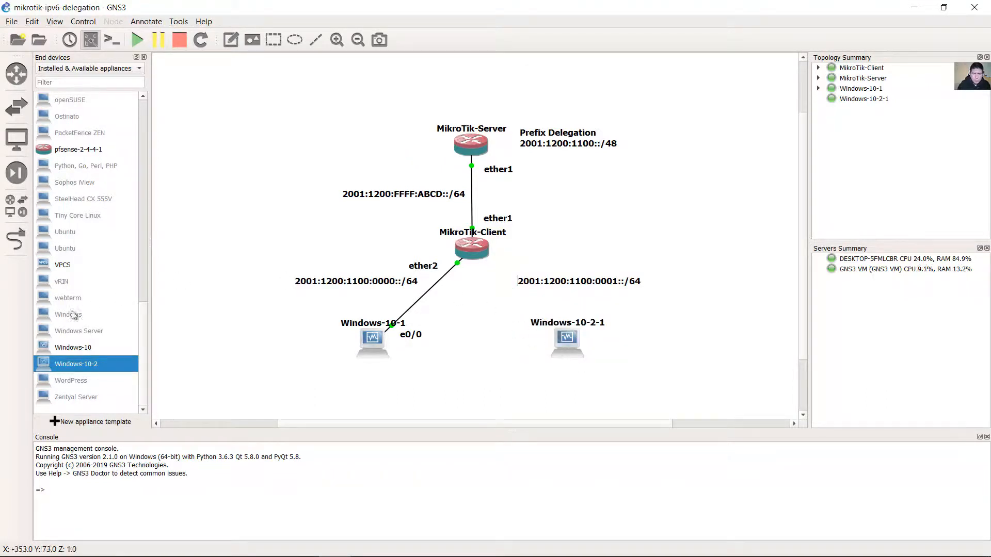
pyautogui.click(17, 239)
pyautogui.click(479, 152)
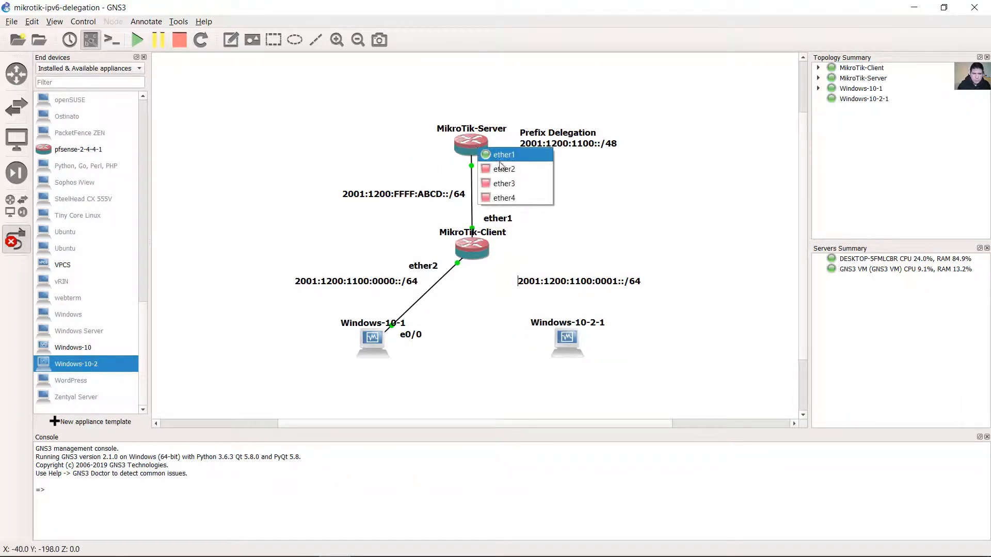
pyautogui.click(508, 178)
pyautogui.click(566, 346)
pyautogui.click(581, 354)
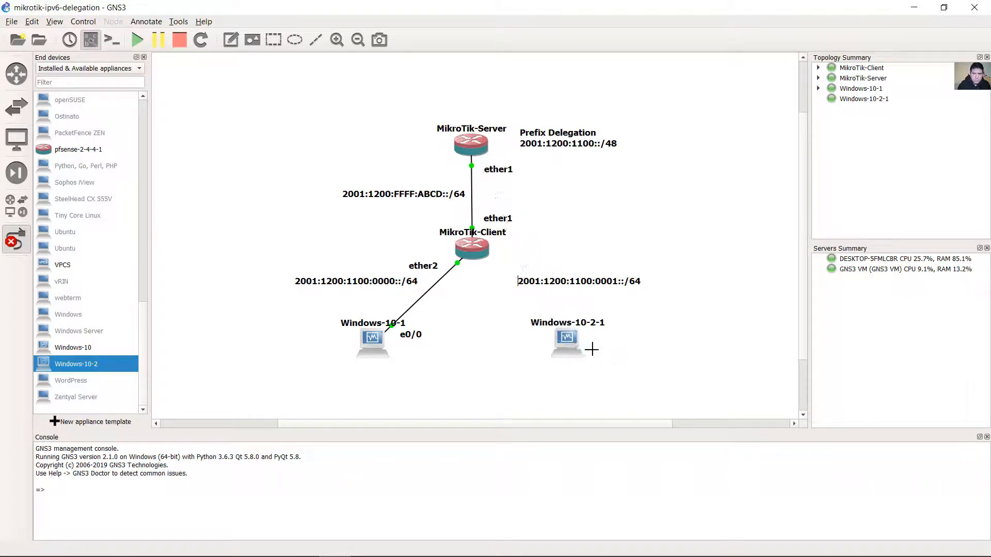
pyautogui.click(18, 242)
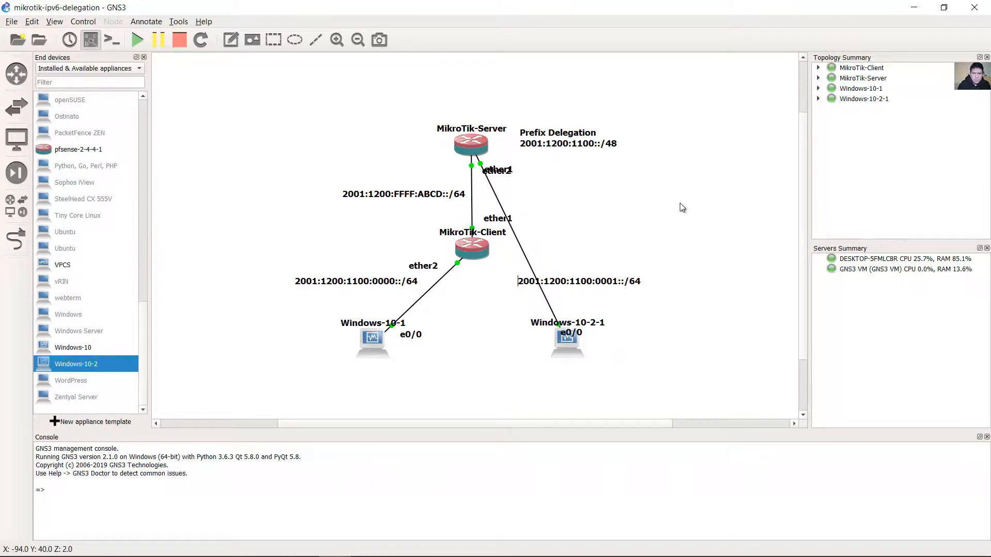
# Rearrange the ether1, ether2 and e0/0 labels and the 2001:1200:FFFF:ABCD::/64 note around the new MikroTik-Server to Windows-10-2-1 link
pyautogui.moveTo(499, 174); pyautogui.dragTo(441, 176)
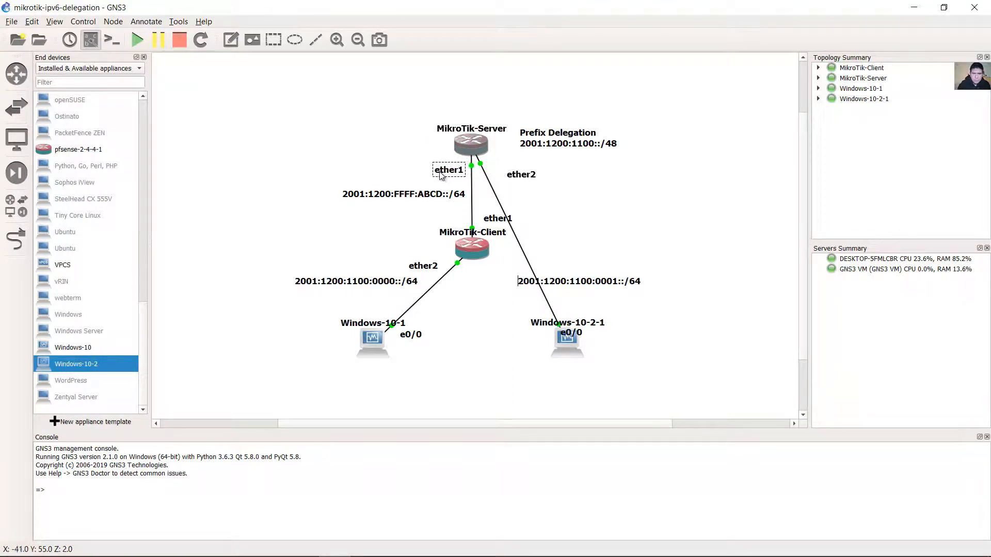
pyautogui.moveTo(488, 221); pyautogui.dragTo(412, 195)
pyautogui.click(568, 190)
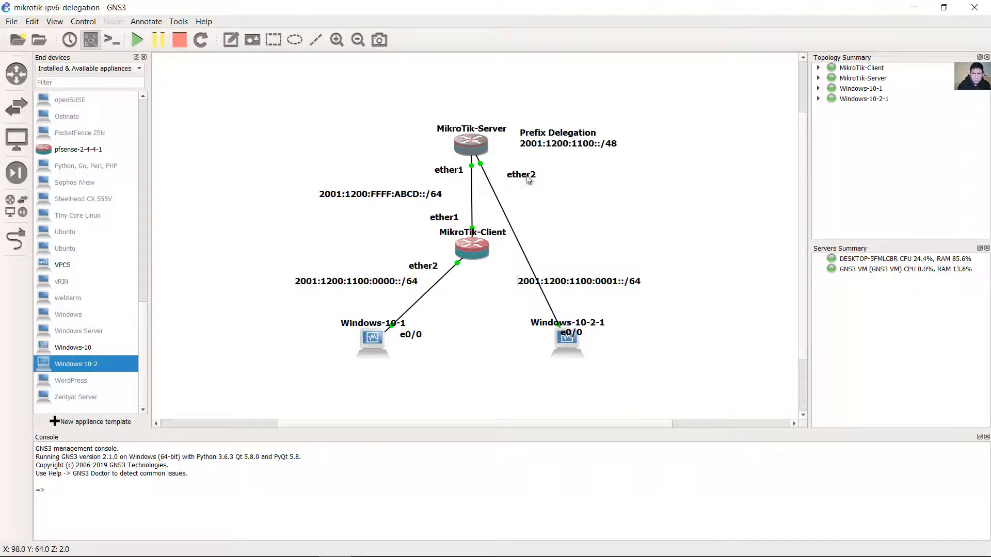
pyautogui.moveTo(524, 174); pyautogui.dragTo(511, 169)
pyautogui.click(655, 193)
pyautogui.moveTo(571, 333); pyautogui.dragTo(536, 336)
pyautogui.moveTo(670, 315); pyautogui.dragTo(520, 362)
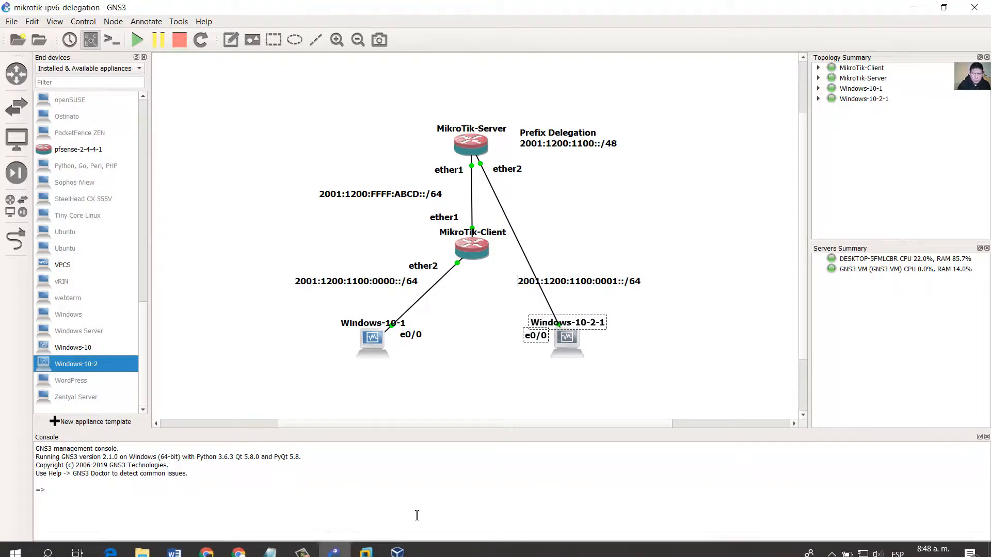
# Switch to the Windows-10-2 virtual machine and maximize its window
pyautogui.moveTo(397, 543)
pyautogui.click(453, 487)
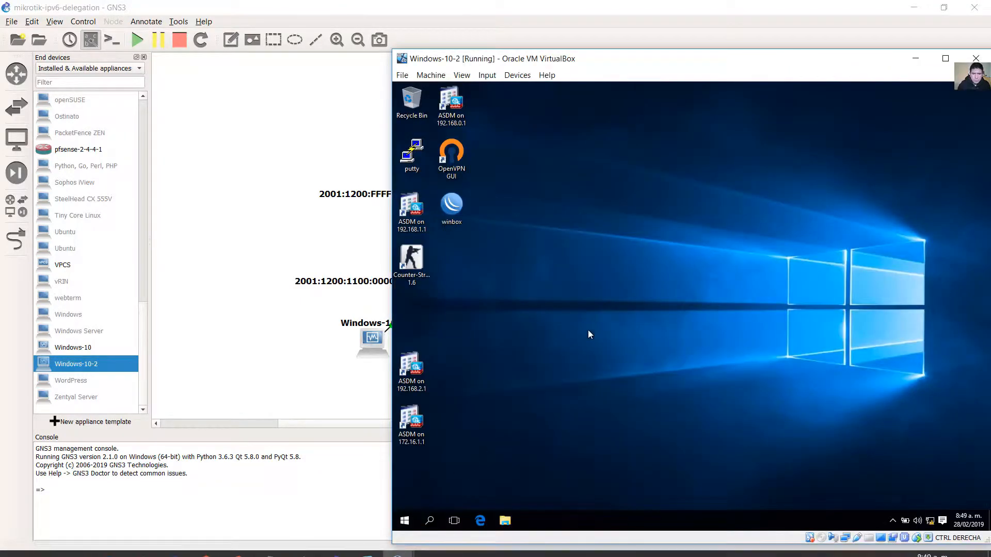
pyautogui.moveTo(723, 71); pyautogui.dragTo(688, 56)
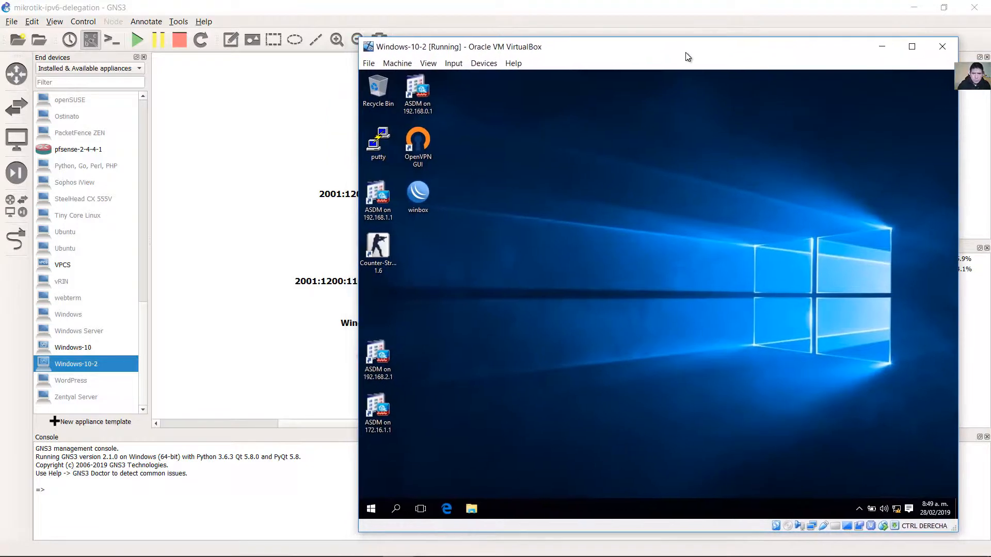
pyautogui.click(912, 53)
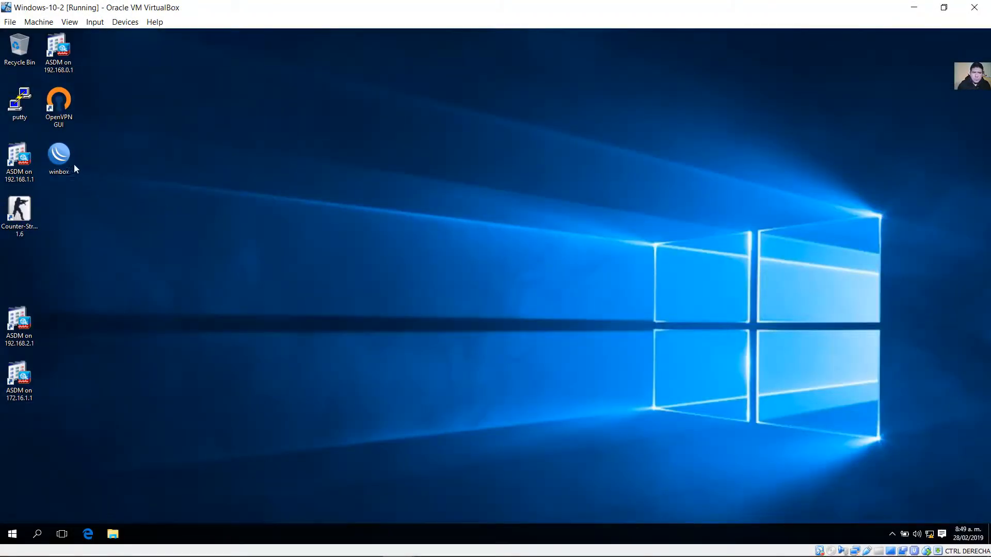
# Launch WinBox, connect as admin to the neighbor router 00:A8:99:B2:2B:01, and enlarge the session window
pyautogui.doubleClick(67, 159)
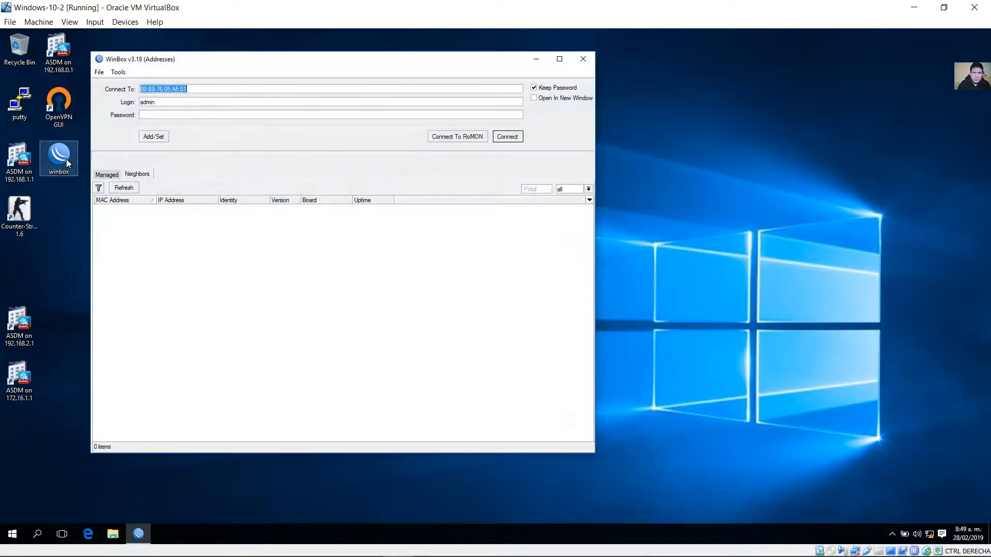
pyautogui.moveTo(250, 63); pyautogui.dragTo(283, 64)
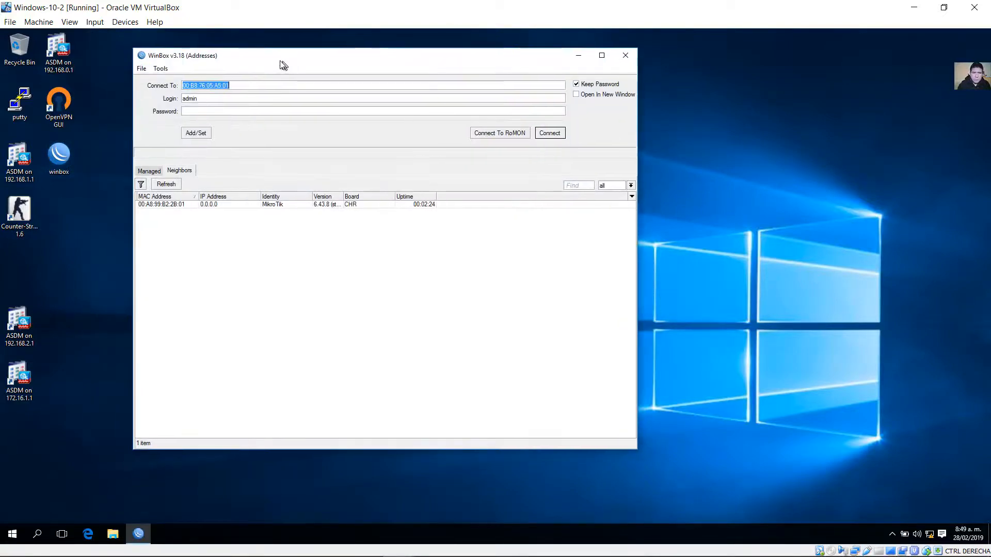
pyautogui.click(181, 173)
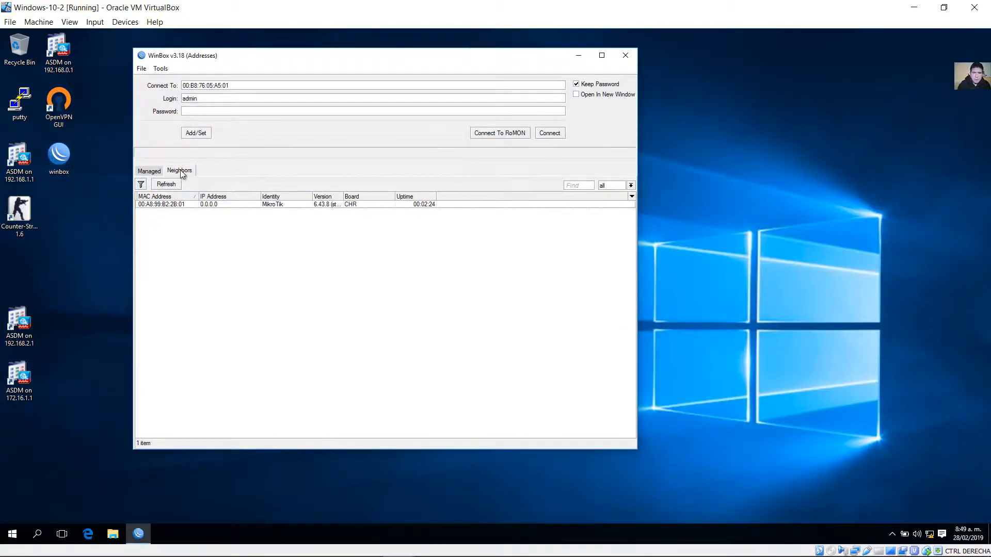
pyautogui.click(170, 206)
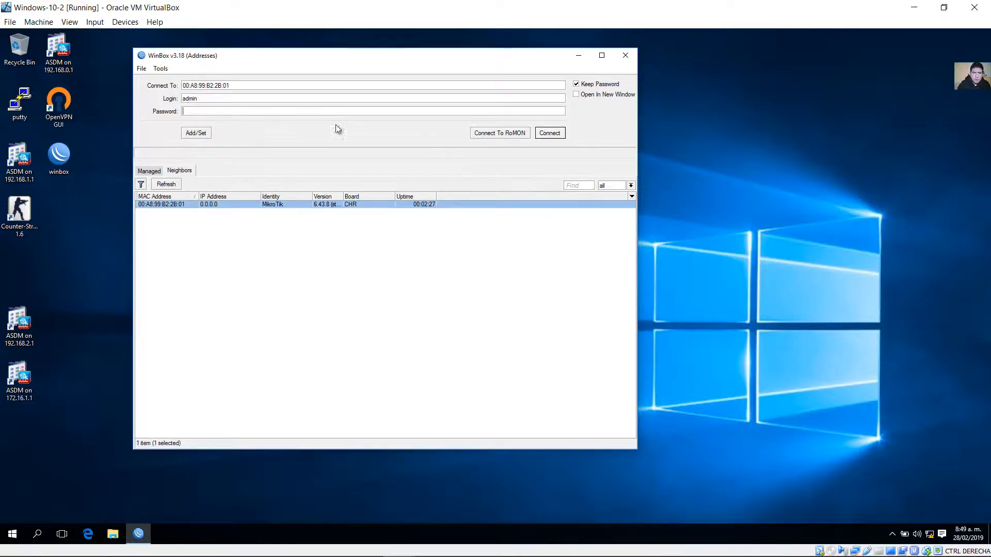
pyautogui.click(550, 133)
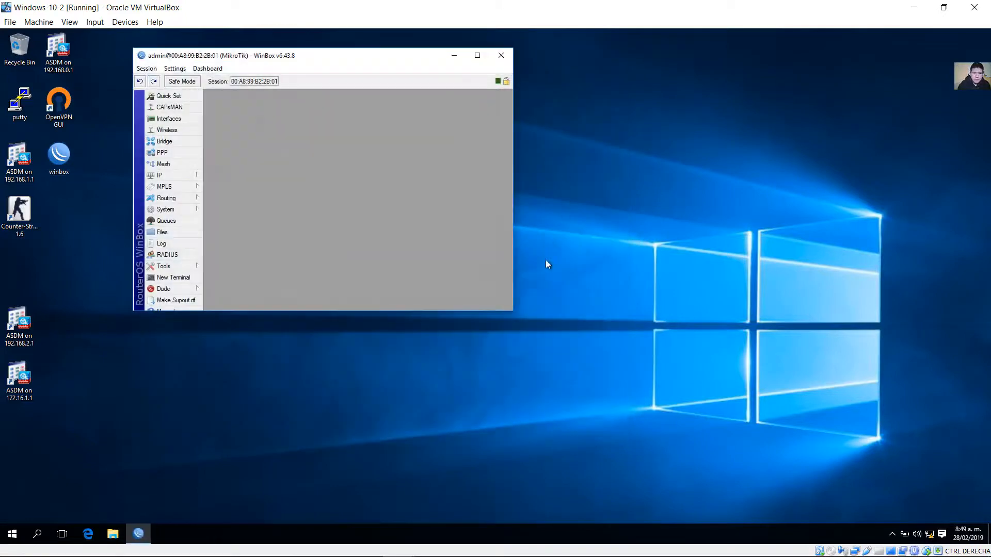
pyautogui.moveTo(514, 310); pyautogui.dragTo(852, 443)
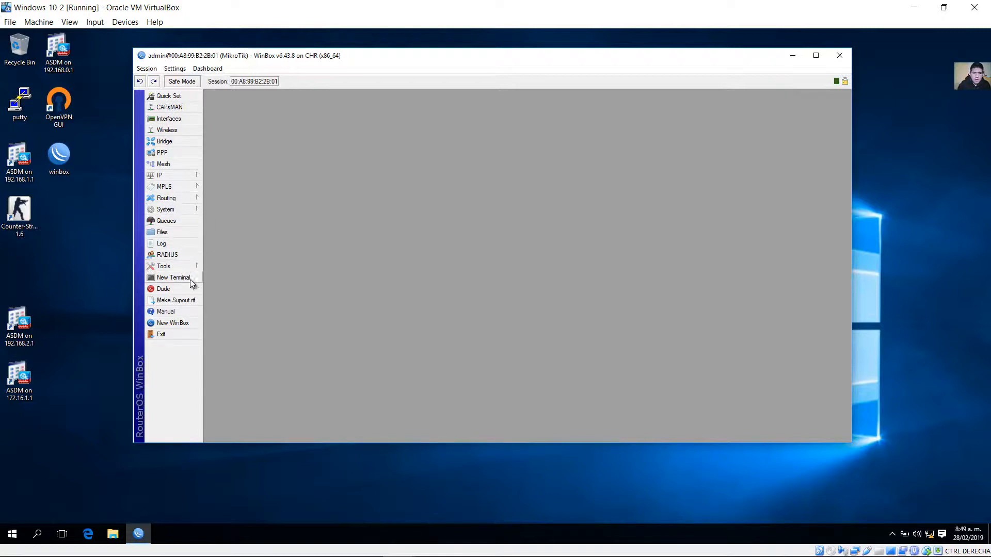
# Enable the disabled ipv6 package on the MikroTik-Server router and close the package list
pyautogui.click(184, 211)
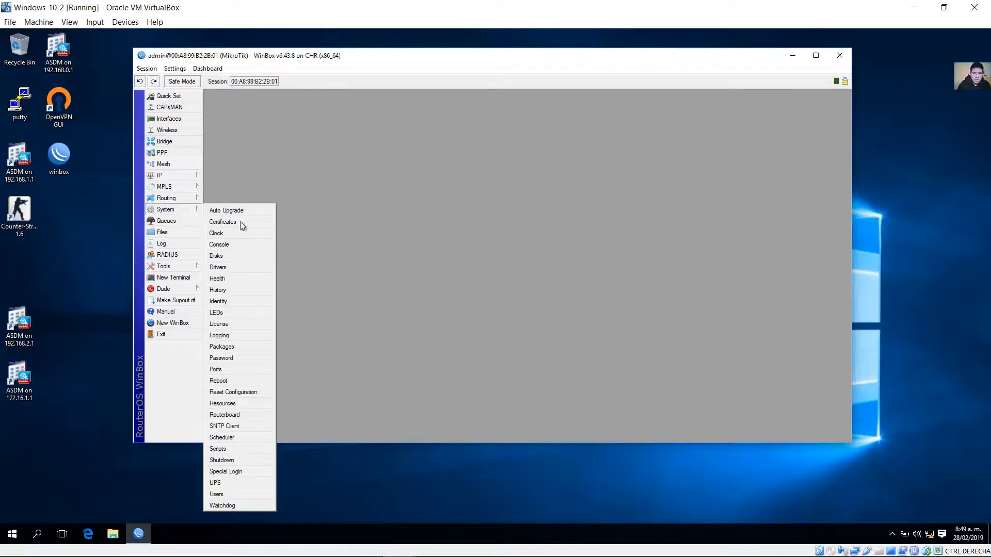
pyautogui.click(241, 348)
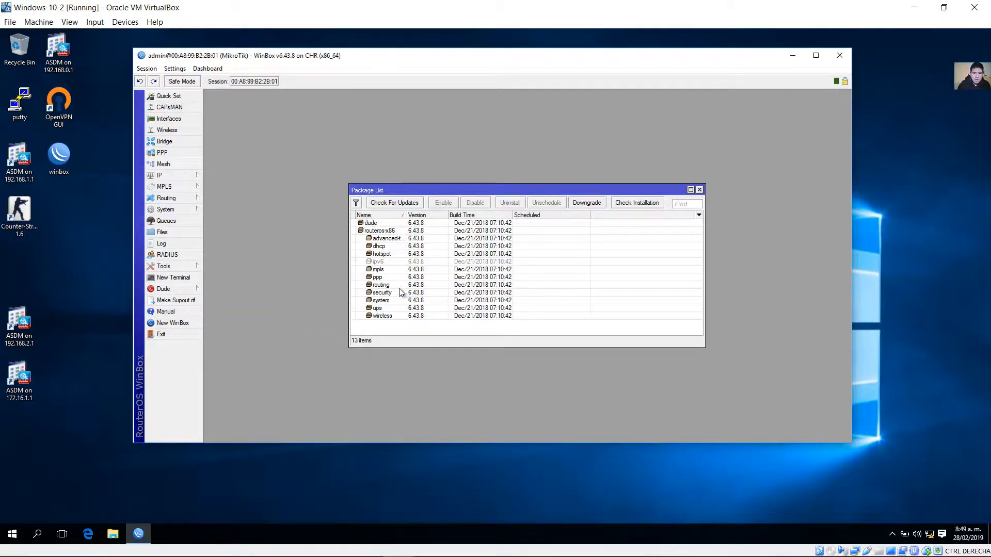
pyautogui.click(495, 262)
pyautogui.click(413, 269)
pyautogui.click(391, 261)
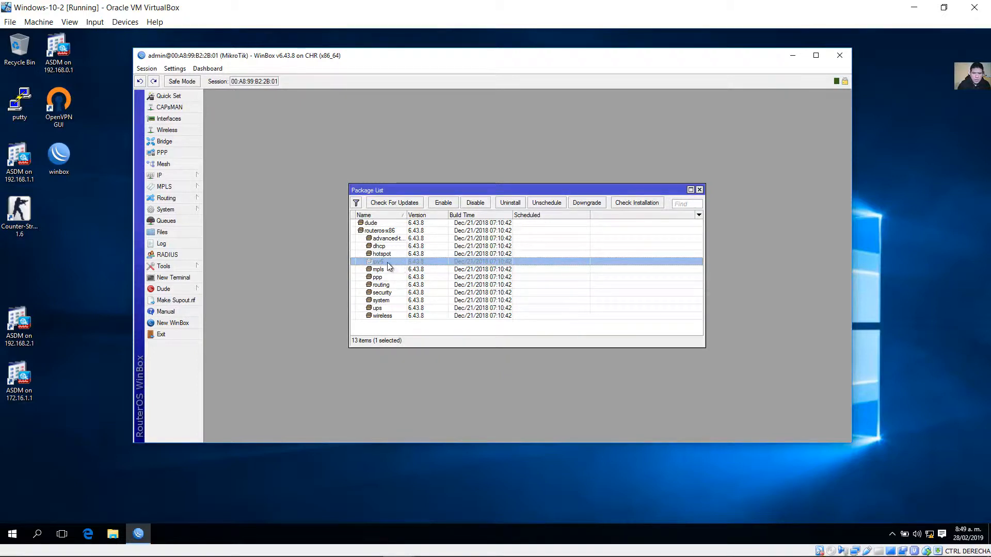
pyautogui.doubleClick(403, 263)
pyautogui.click(579, 247)
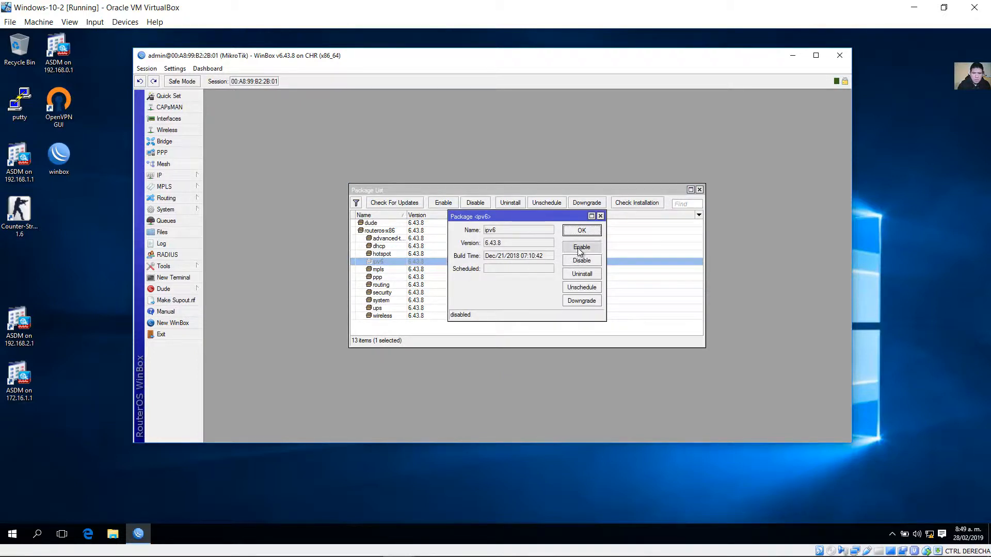
pyautogui.click(584, 233)
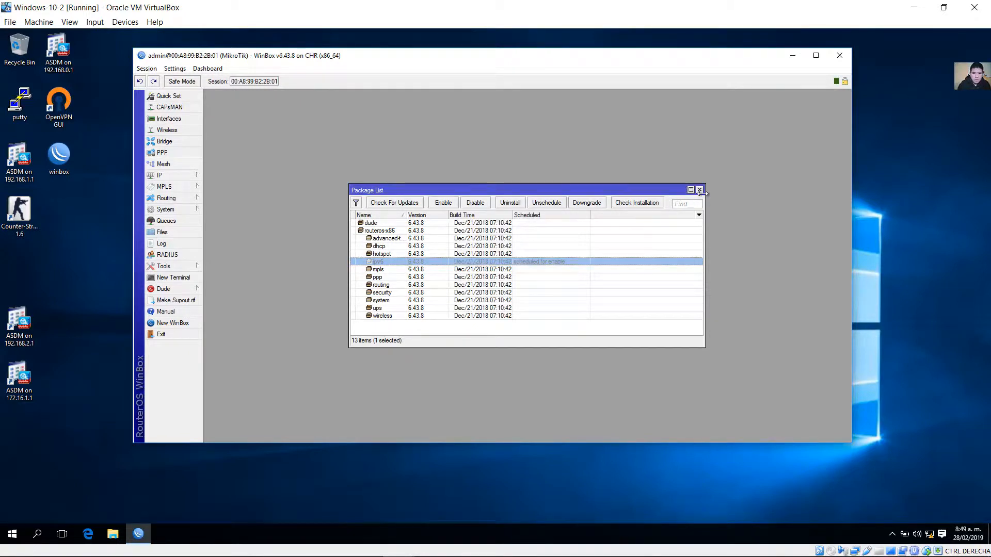
pyautogui.click(574, 253)
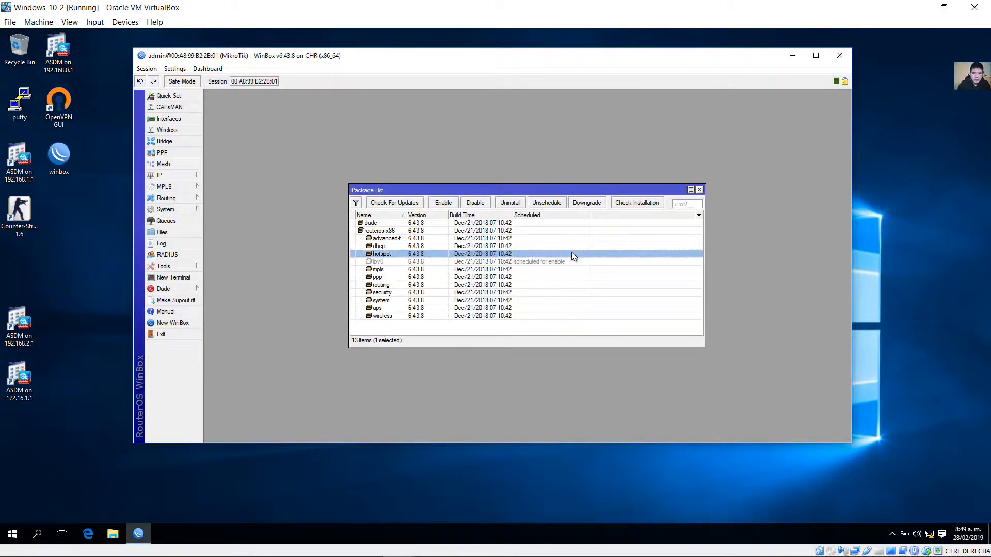
pyautogui.click(699, 190)
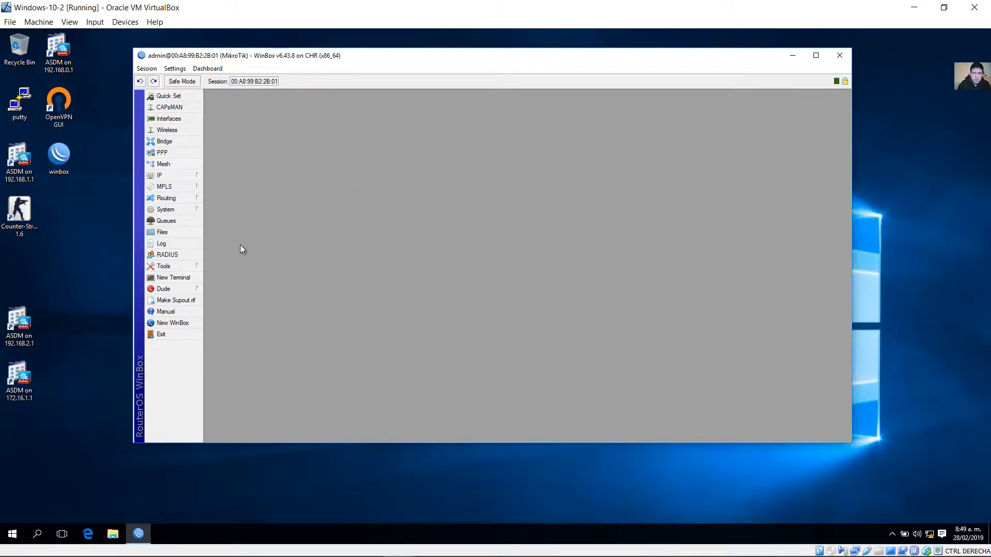
# Reboot the MikroTik-Server router and confirm the restart
pyautogui.click(187, 210)
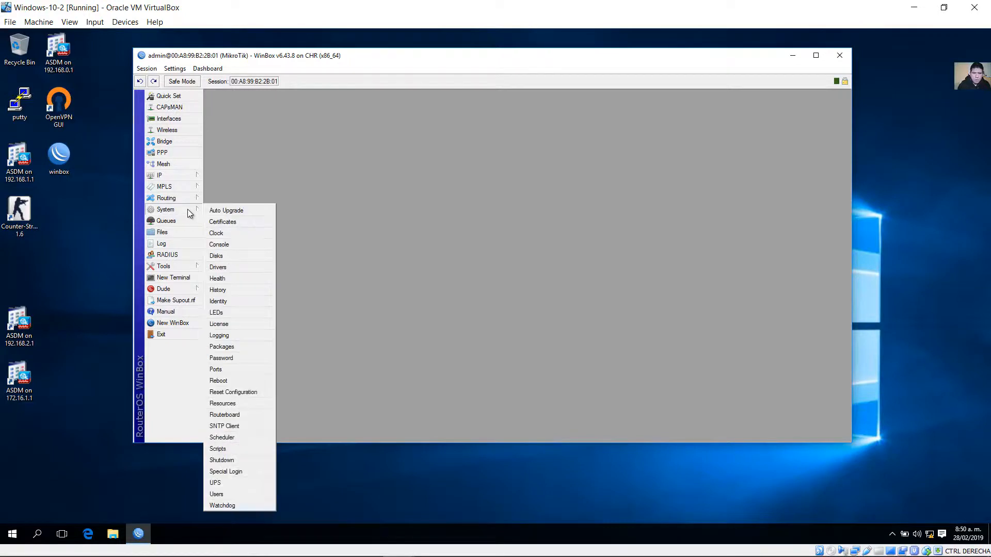
pyautogui.click(230, 382)
pyautogui.click(487, 264)
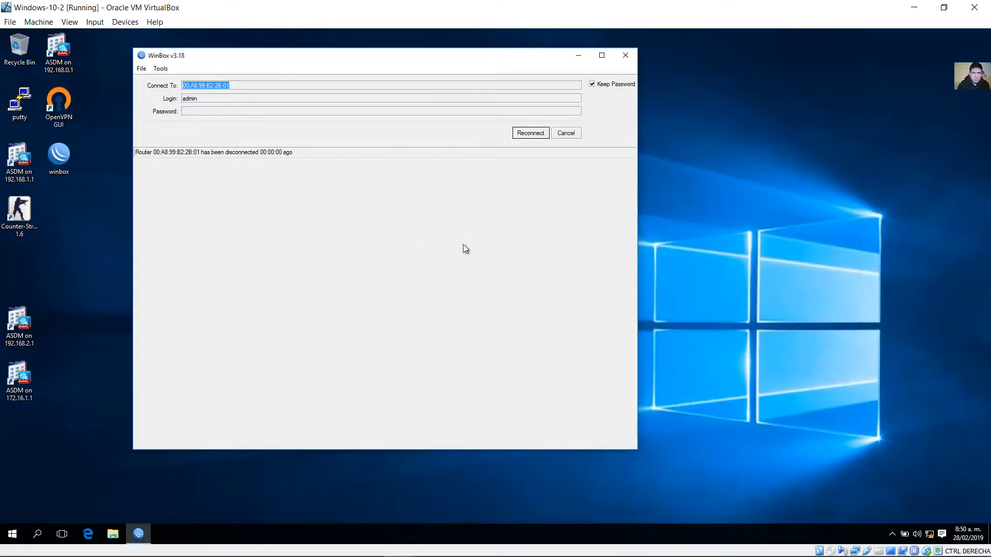
# Leave the Windows-10-2 machine, return to the GNS3 topology, and switch to the Windows-10 virtual machine with its window maximized
pyautogui.click(914, 7)
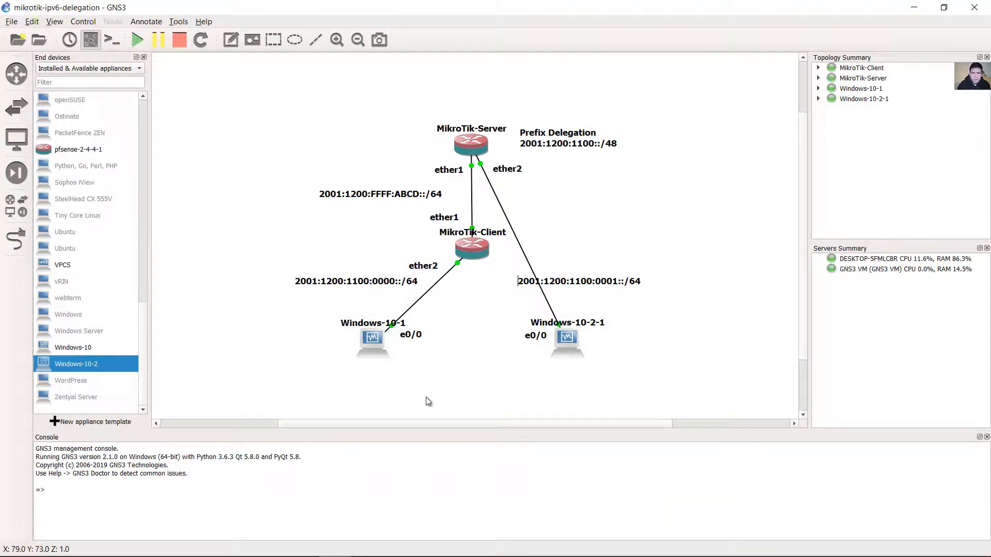
pyautogui.moveTo(481, 305); pyautogui.dragTo(434, 227)
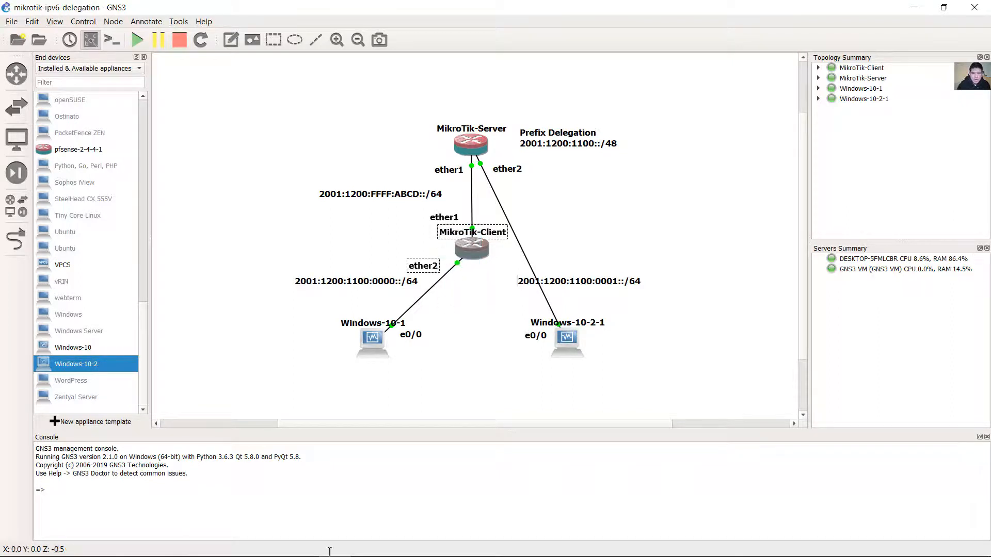
pyautogui.moveTo(329, 556)
pyautogui.click(399, 548)
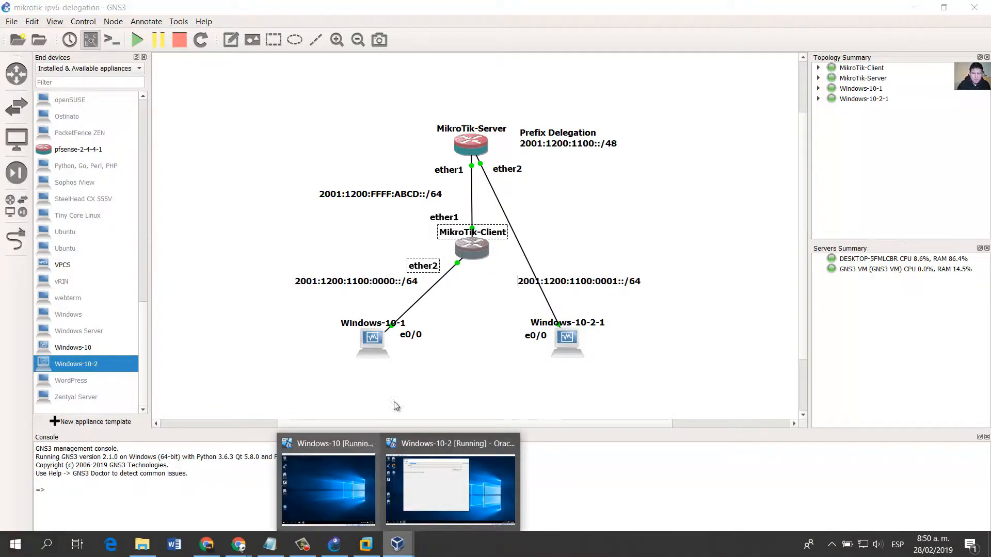
pyautogui.moveTo(434, 382); pyautogui.dragTo(284, 310)
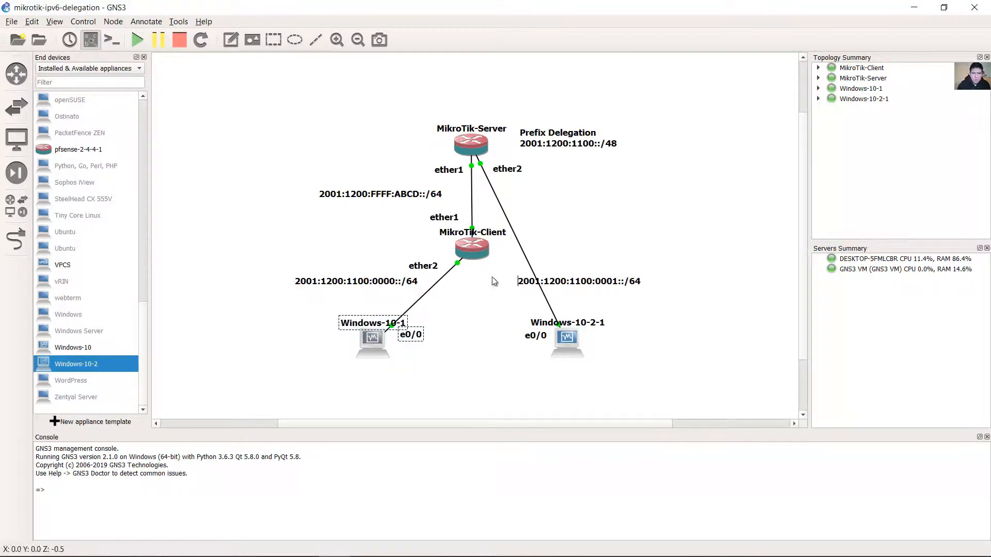
pyautogui.click(476, 292)
pyautogui.click(449, 239)
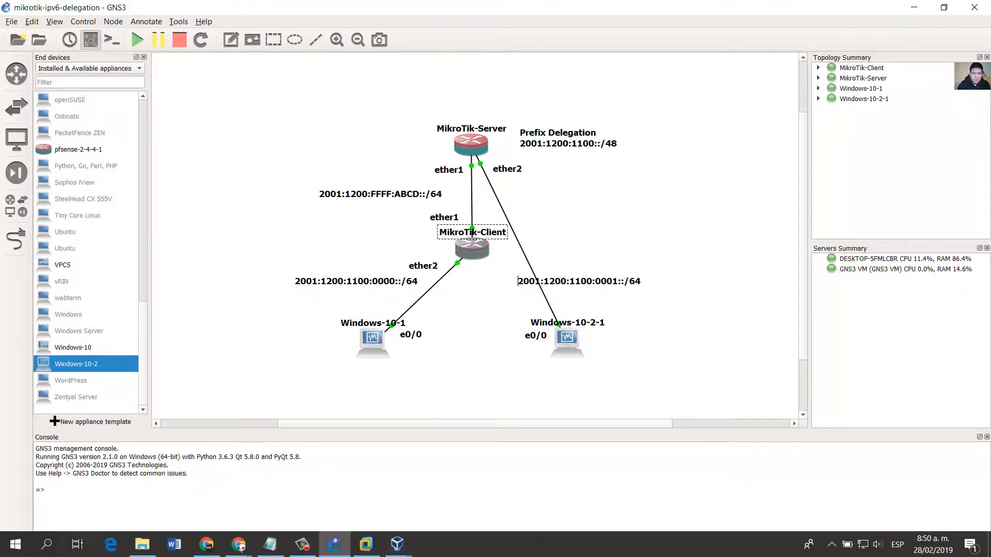
pyautogui.moveTo(406, 555)
pyautogui.click(356, 493)
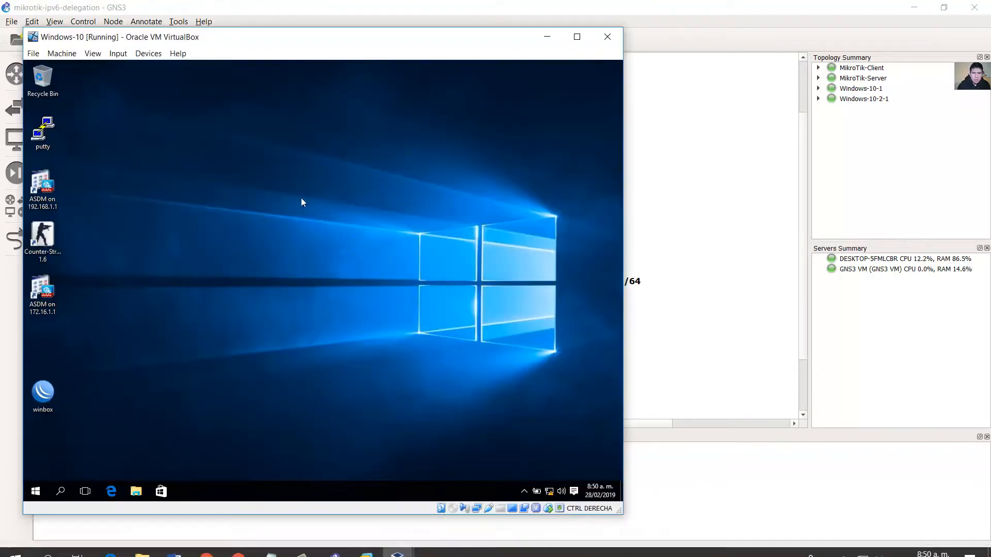
pyautogui.click(577, 37)
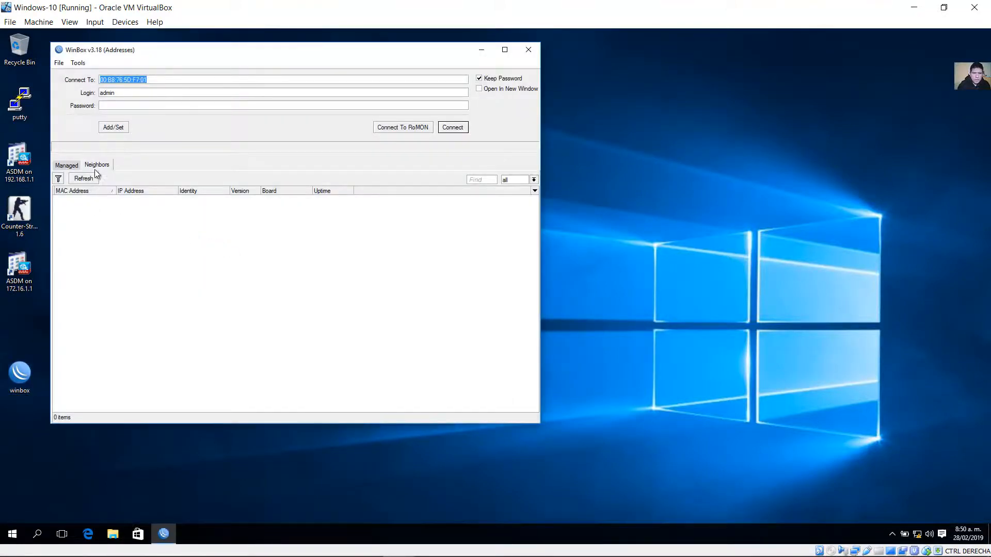
# Connect WinBox as admin to the neighbor router 00:A8:99:3C:5B:01 and enlarge the session window
pyautogui.click(98, 164)
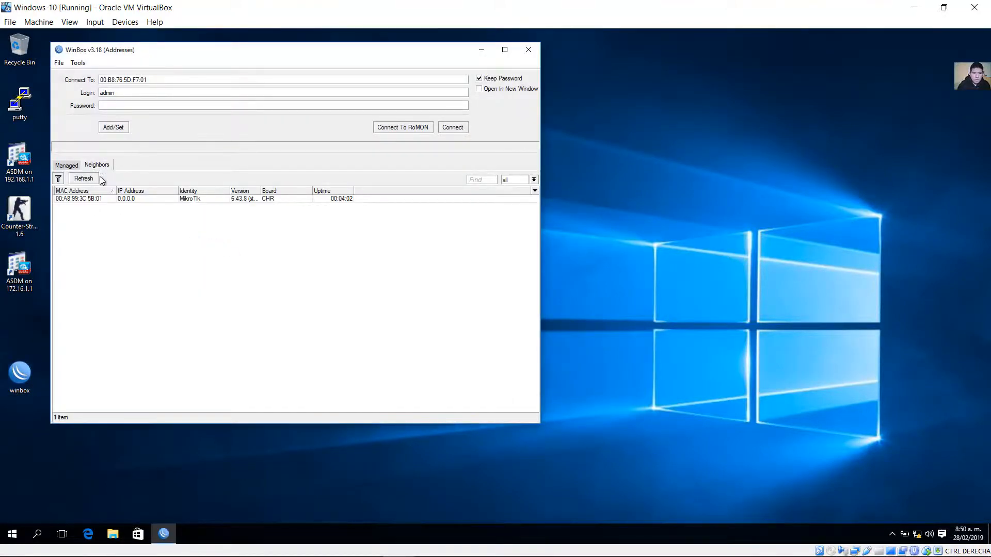
pyautogui.click(93, 199)
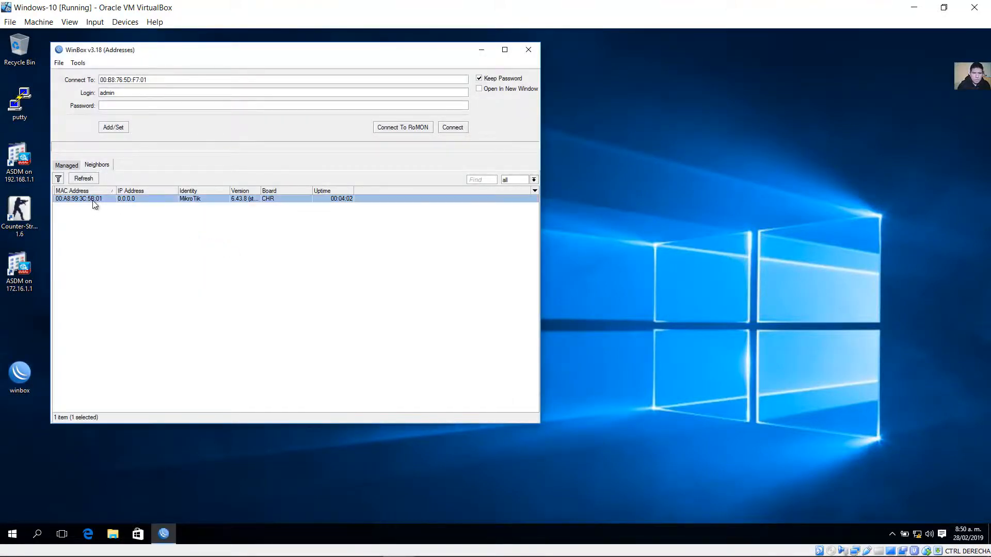
pyautogui.click(129, 105)
pyautogui.click(447, 129)
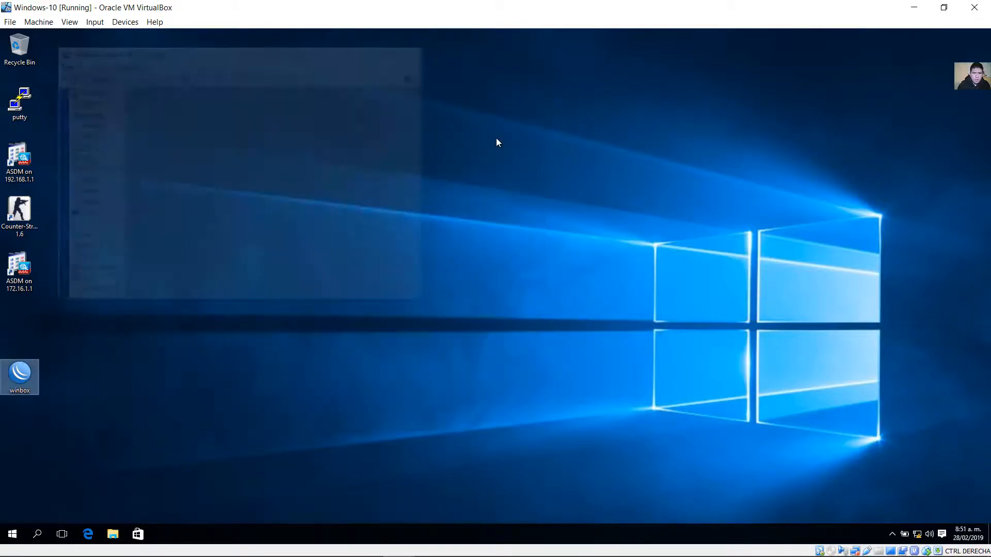
pyautogui.moveTo(430, 307); pyautogui.dragTo(822, 456)
# Enable the disabled ipv6 package on the MikroTik-Client router and close the package list
pyautogui.click(114, 204)
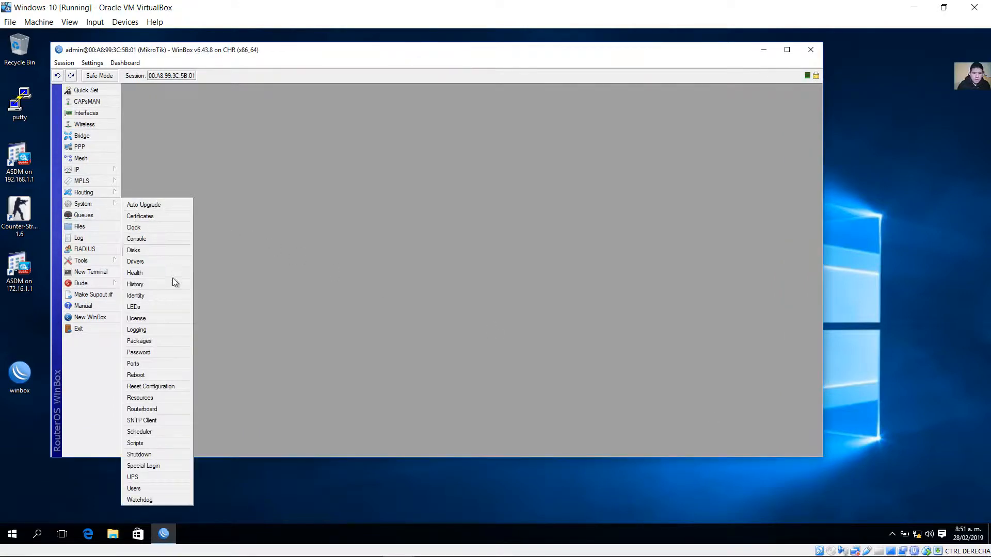
pyautogui.click(166, 342)
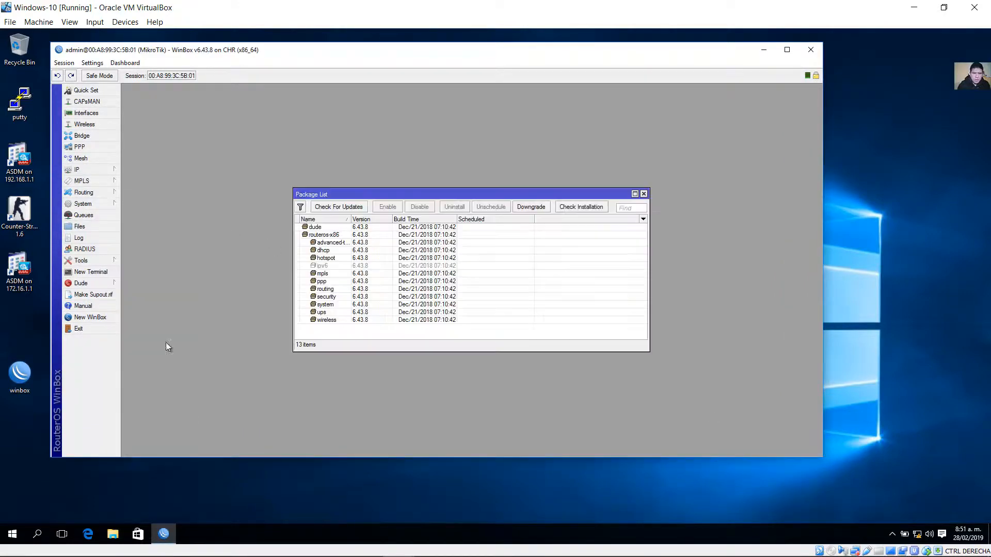
pyautogui.doubleClick(327, 266)
pyautogui.click(531, 254)
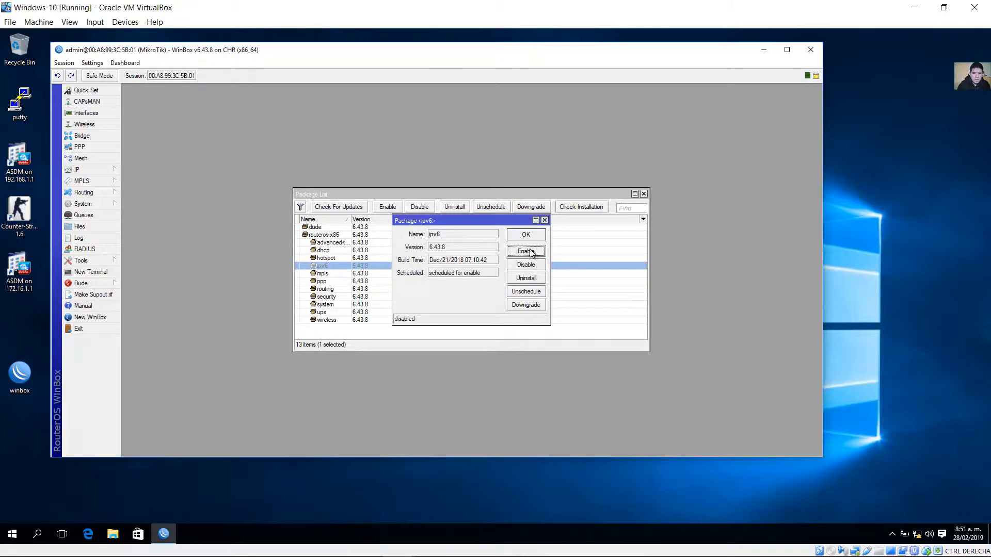
pyautogui.click(527, 235)
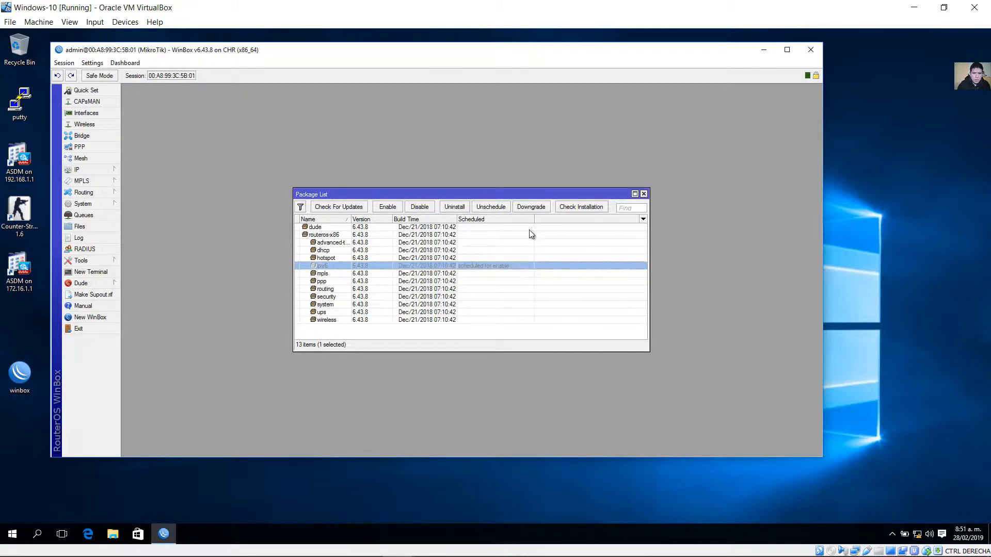
pyautogui.click(643, 193)
# Reboot the MikroTik-Client router and confirm the restart
pyautogui.click(118, 205)
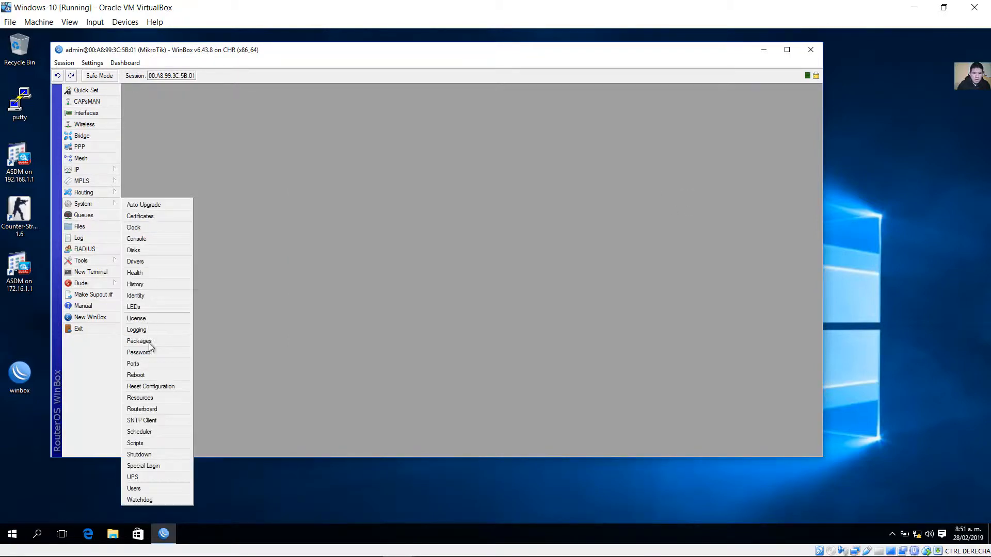
pyautogui.click(151, 373)
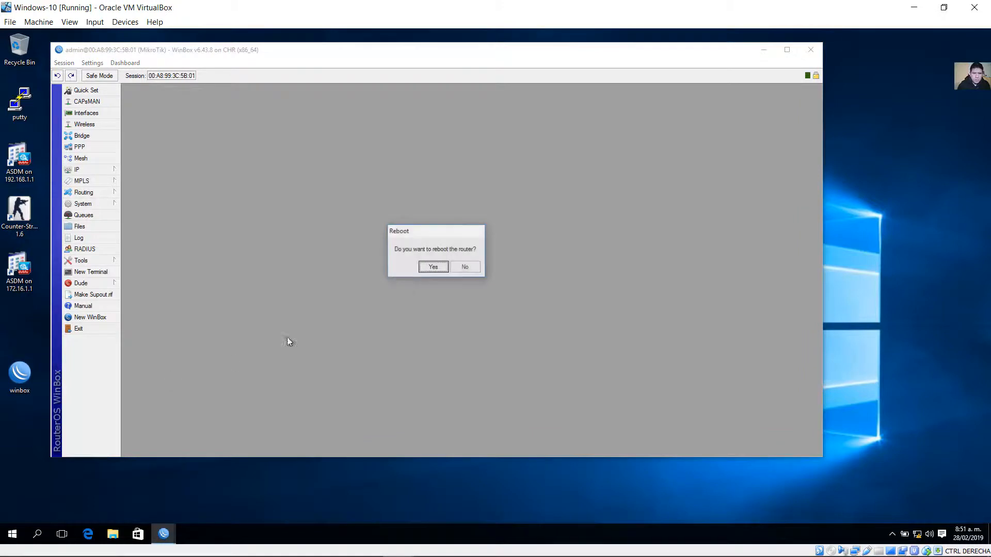
pyautogui.click(431, 268)
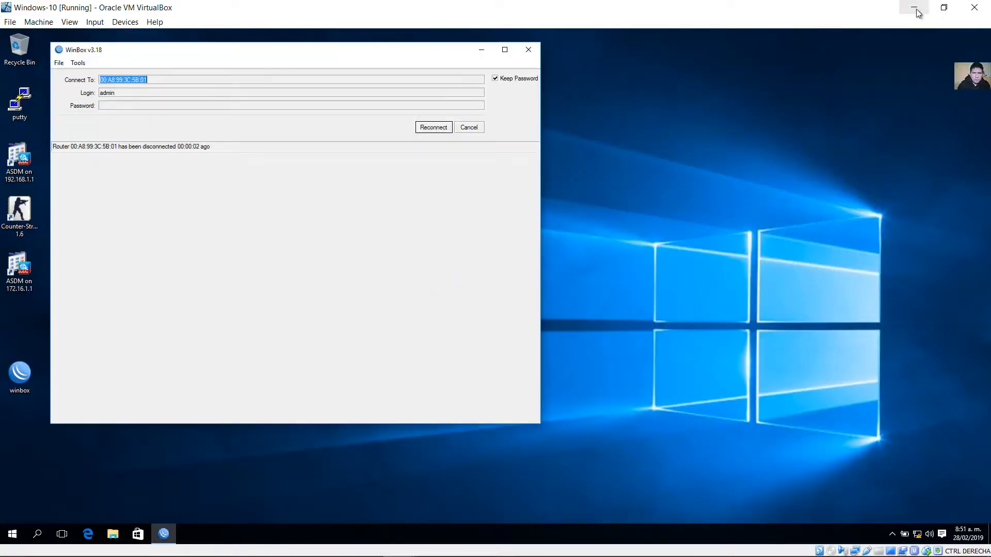
# Return to the GNS3 topology and nudge the two ether1 labels on the link between MikroTik-Server and MikroTik-Client
pyautogui.click(914, 8)
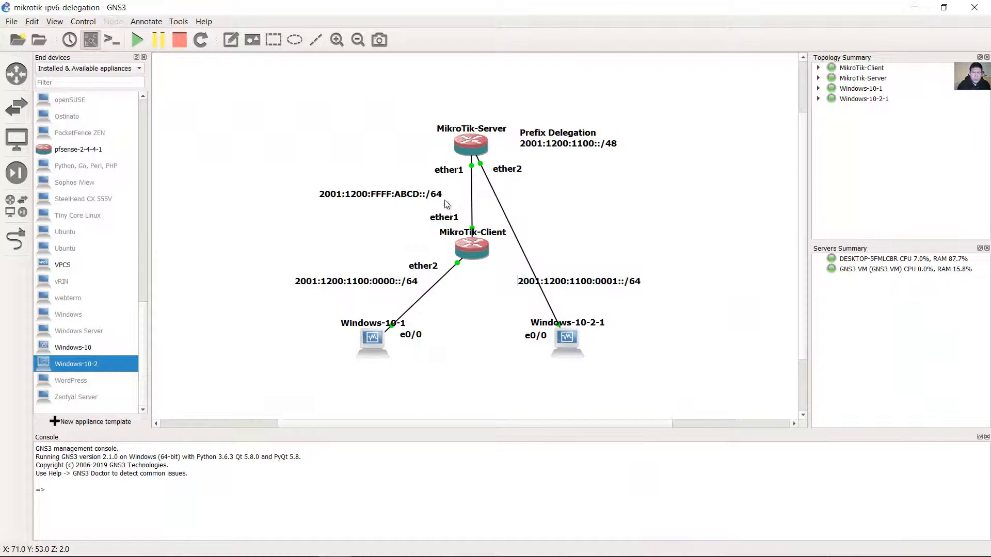
pyautogui.moveTo(425, 109); pyautogui.dragTo(511, 154)
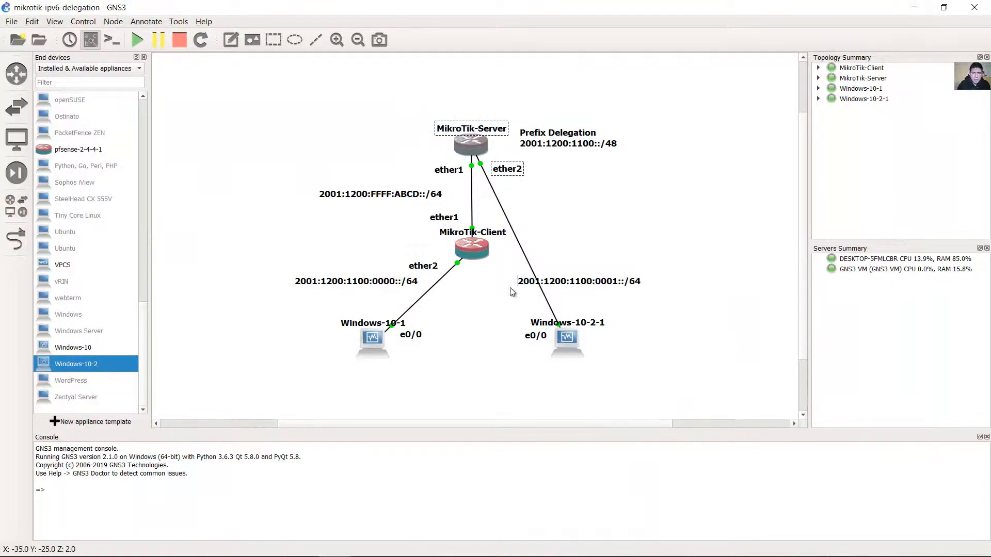
pyautogui.click(472, 248)
pyautogui.moveTo(451, 170); pyautogui.dragTo(449, 168)
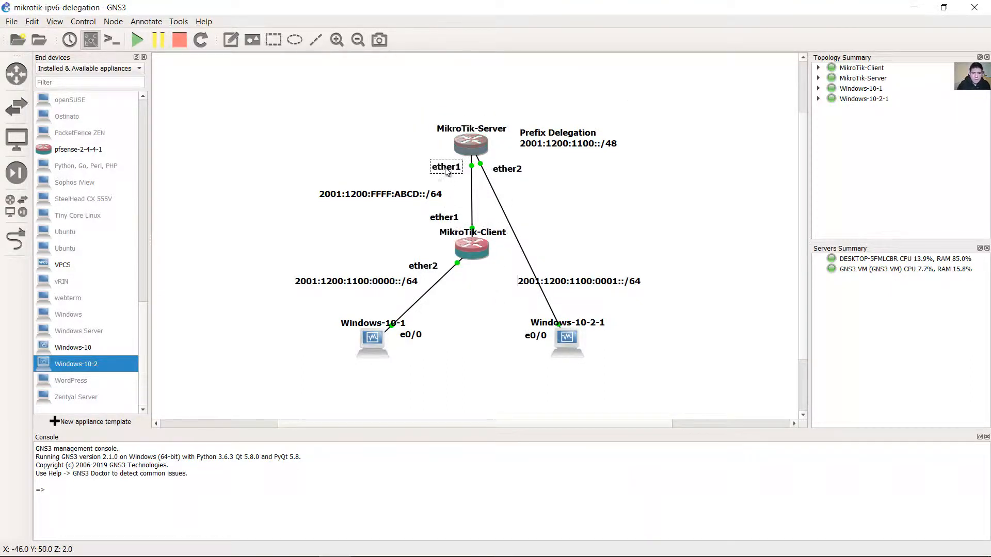
pyautogui.moveTo(457, 220); pyautogui.dragTo(455, 221)
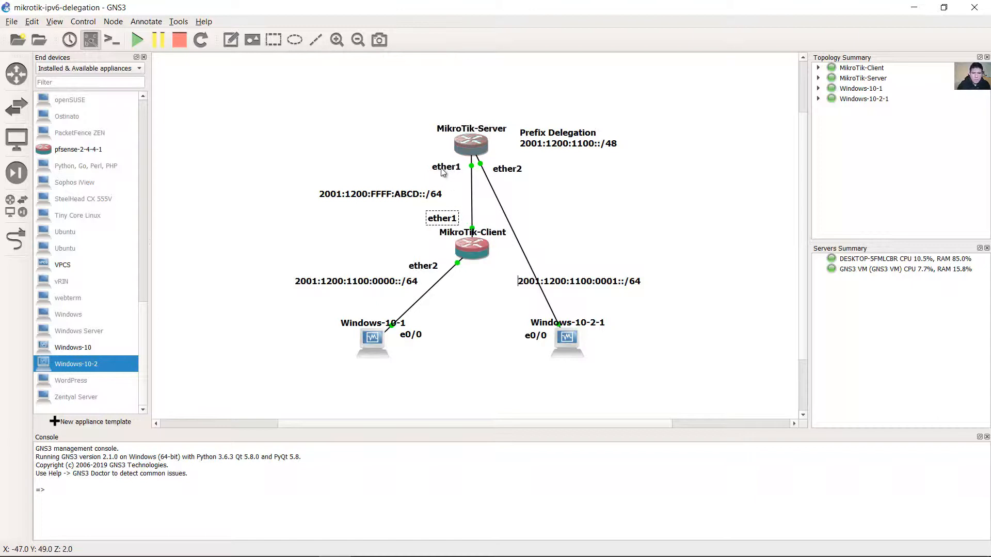
pyautogui.moveTo(448, 170); pyautogui.dragTo(445, 169)
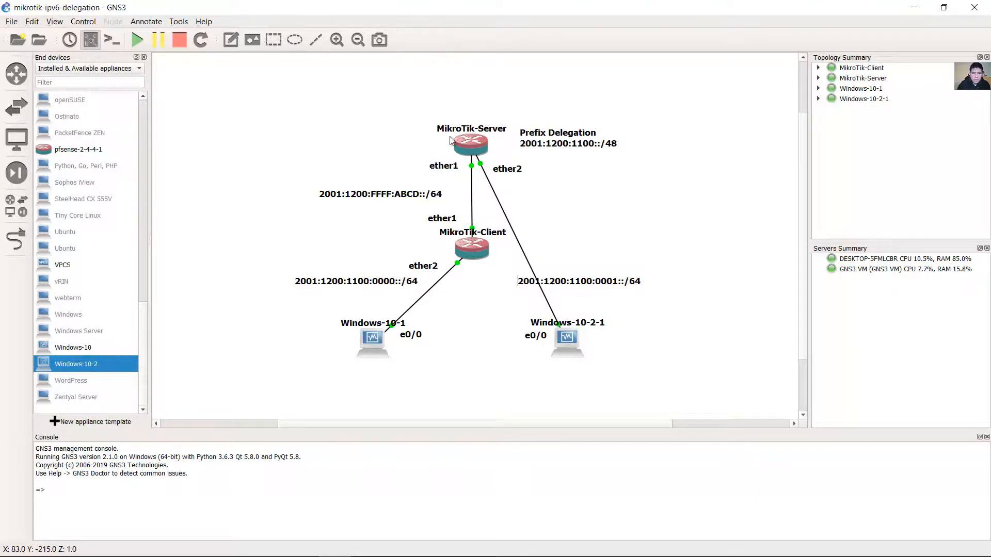
# Move the 2001:1200:FFFF:ABCD::/64 note closer to the link between the routers and realign both ether1 labels around it
pyautogui.moveTo(526, 95); pyautogui.dragTo(403, 160)
pyautogui.click(403, 160)
pyautogui.moveTo(417, 201); pyautogui.dragTo(452, 173)
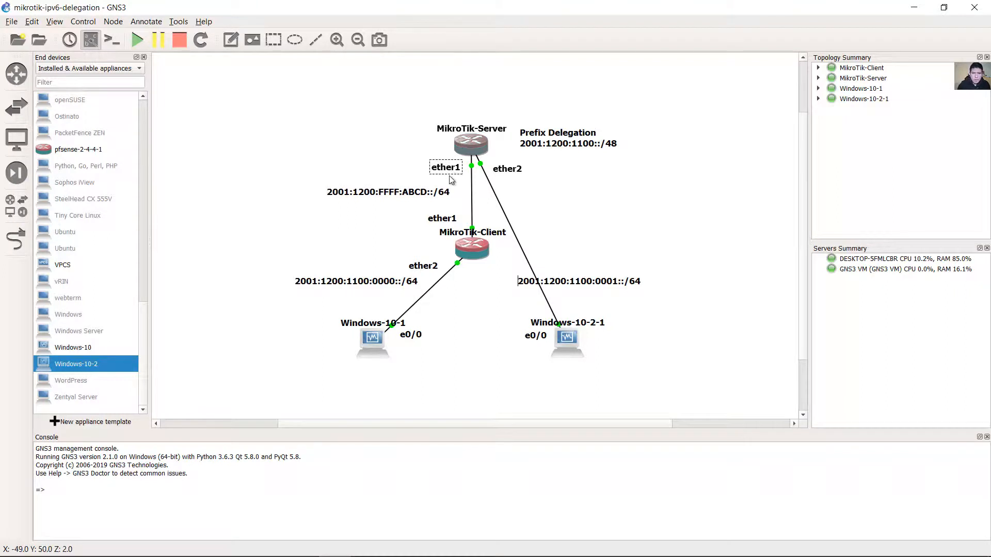
pyautogui.click(451, 219)
pyautogui.moveTo(450, 221); pyautogui.dragTo(453, 219)
pyautogui.click(430, 151)
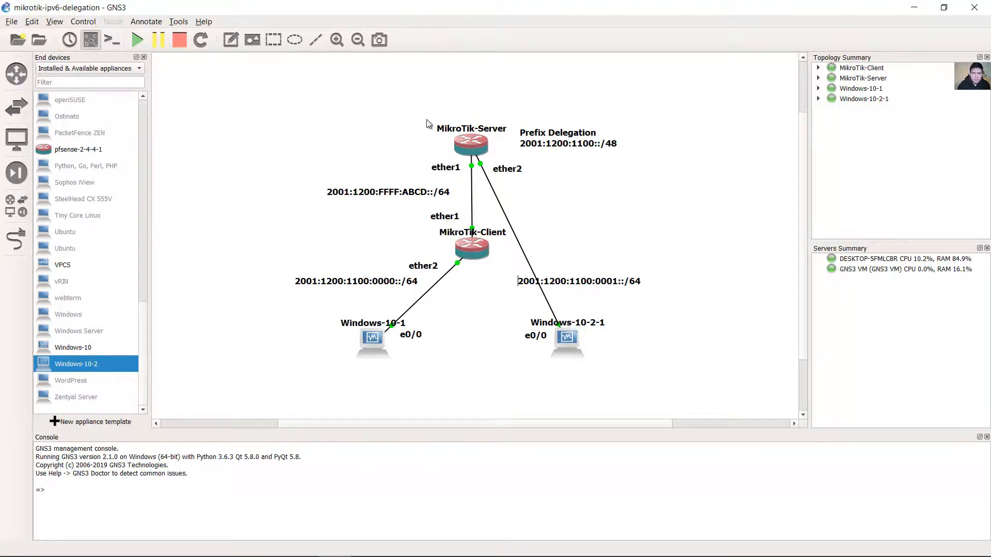
pyautogui.moveTo(448, 167); pyautogui.dragTo(447, 166)
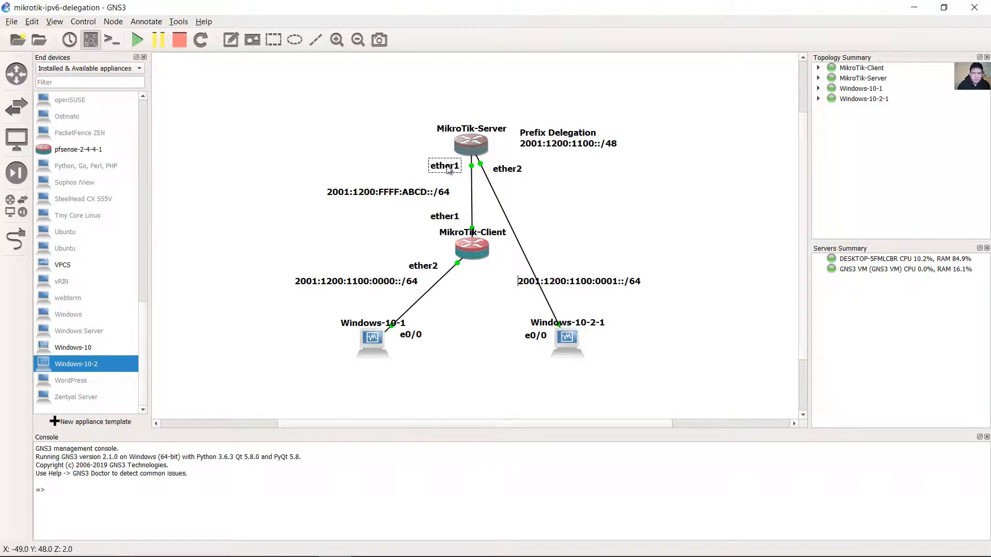
pyautogui.moveTo(610, 386); pyautogui.dragTo(518, 312)
pyautogui.moveTo(417, 80); pyautogui.dragTo(509, 161)
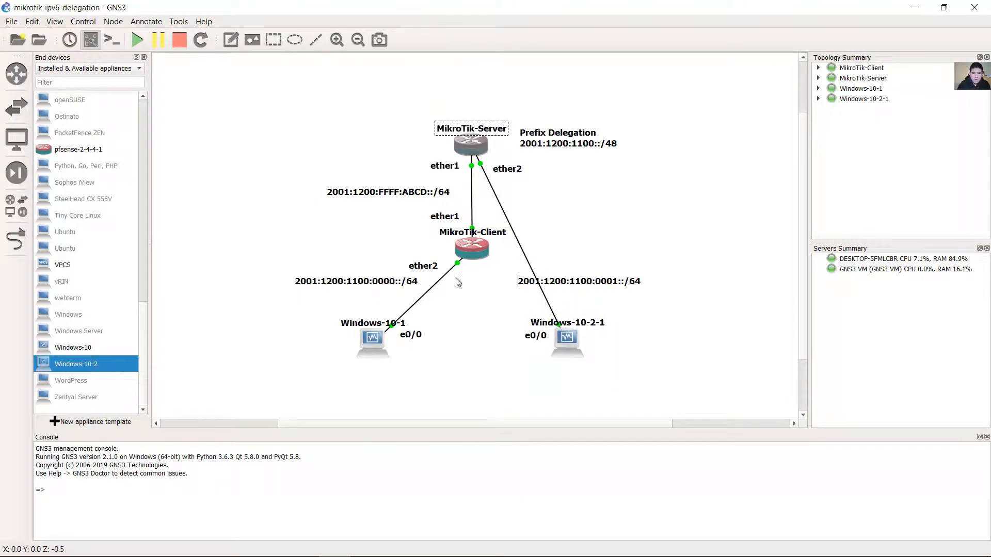
# Switch to the Windows-10-2 machine, connect WinBox to the MikroTik-Server router and open its IPv6 address list
pyautogui.moveTo(397, 545)
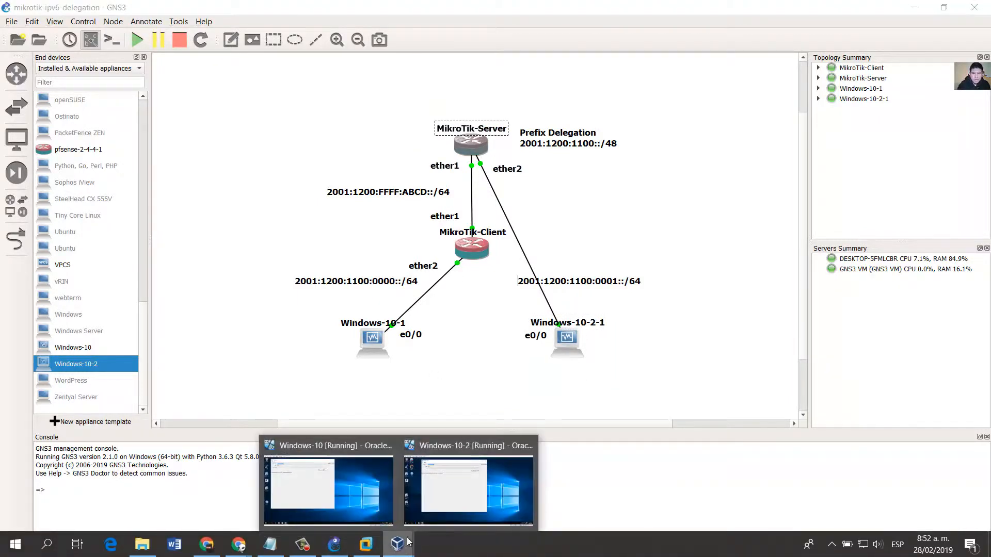
pyautogui.click(452, 492)
pyautogui.click(534, 135)
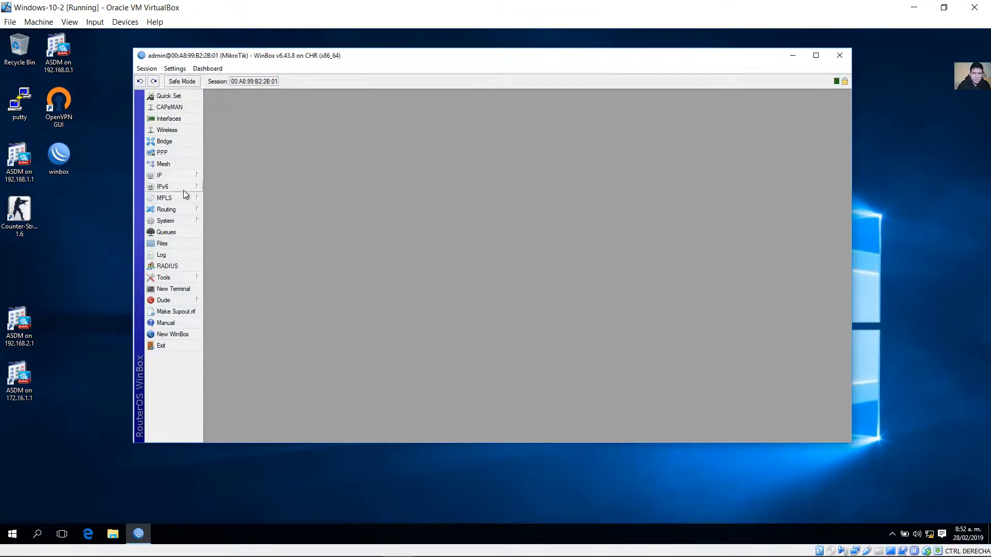
pyautogui.click(184, 187)
pyautogui.click(230, 189)
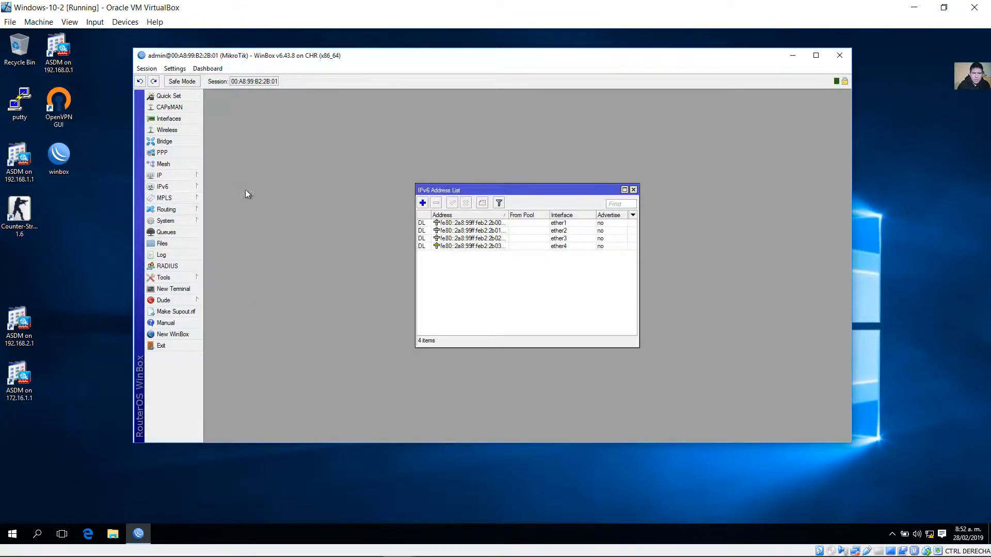
pyautogui.moveTo(450, 191); pyautogui.dragTo(332, 159)
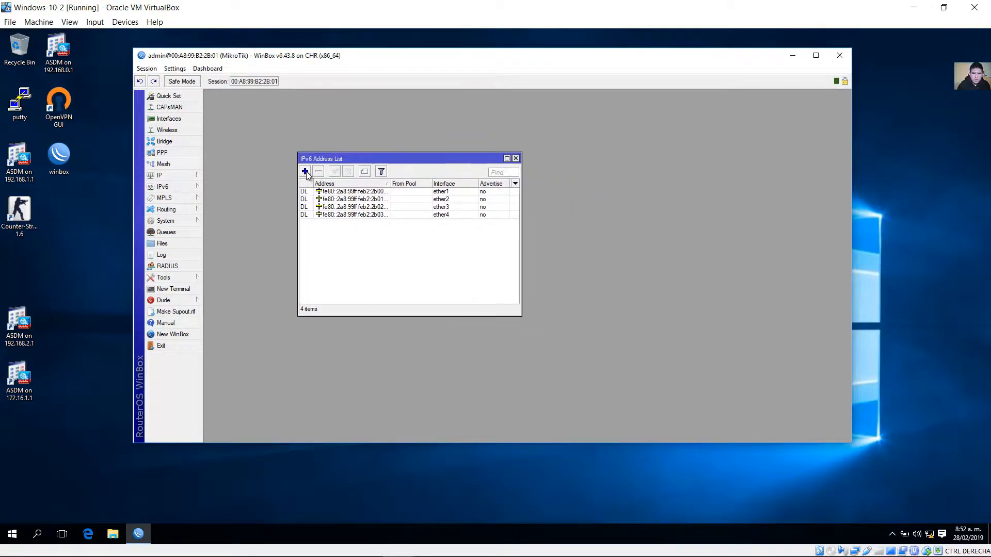
# Add the IPv6 address 2001:1200:FFFF:ABCD::1/64 to interface ether1 of the MikroTik-Server router
pyautogui.click(305, 172)
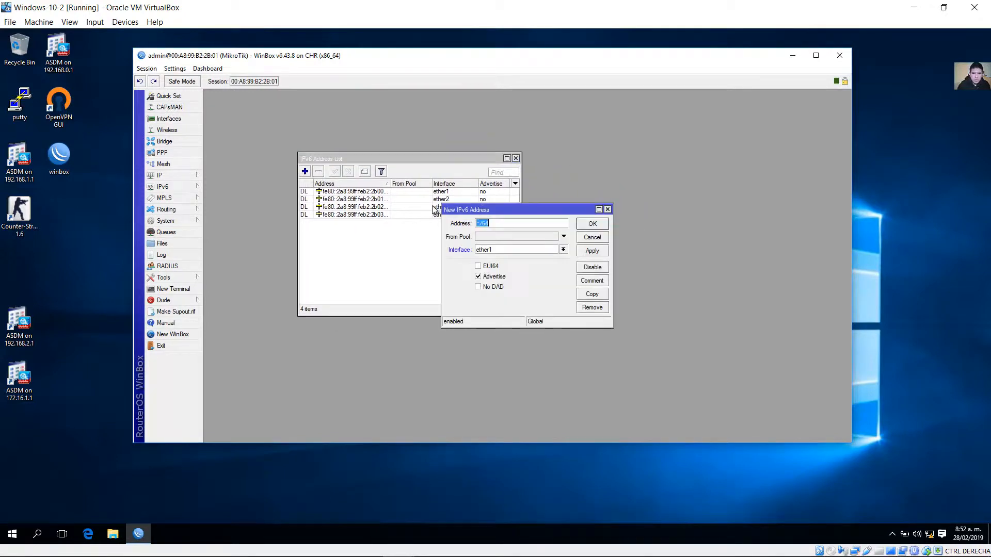
pyautogui.click(479, 223)
pyautogui.write('2001:')
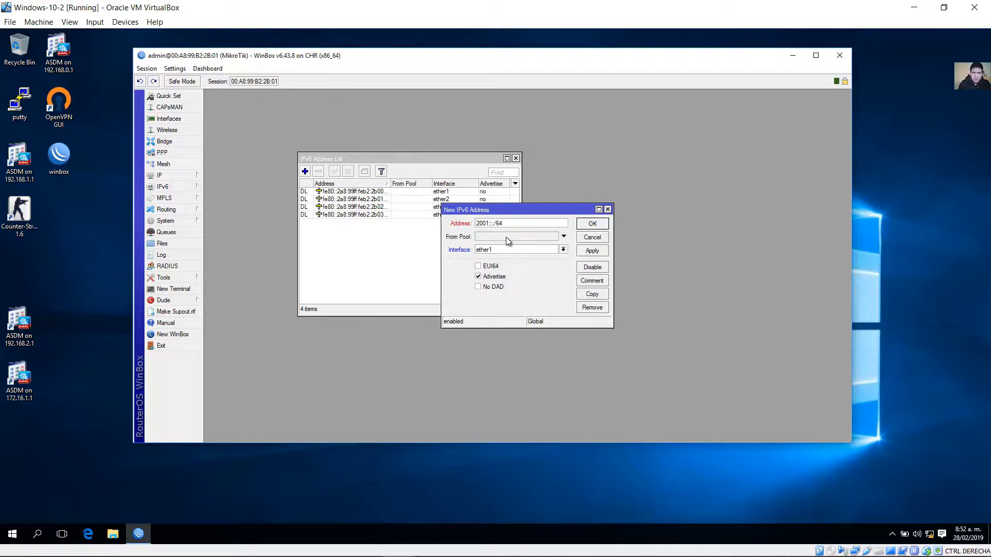
pyautogui.write('1200:FFFF:ABCD::1')
pyautogui.click(554, 222)
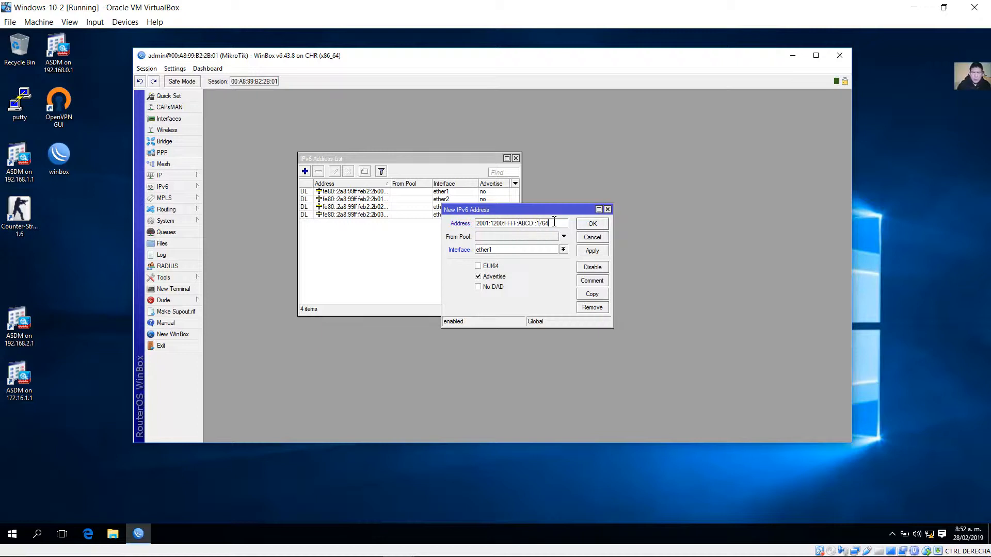
pyautogui.moveTo(553, 222); pyautogui.dragTo(447, 225)
pyautogui.click(557, 226)
pyautogui.click(558, 251)
pyautogui.click(516, 256)
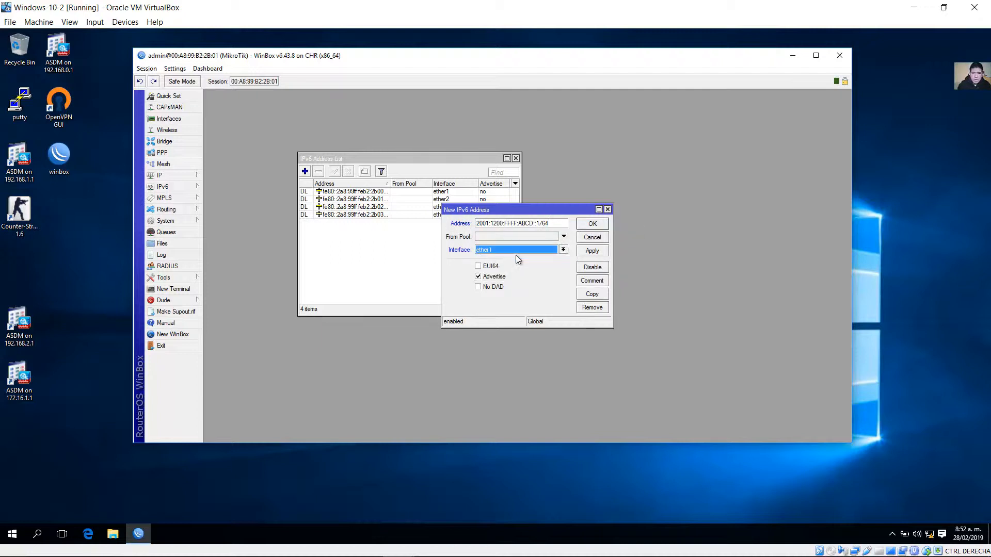
pyautogui.click(594, 252)
pyautogui.click(596, 225)
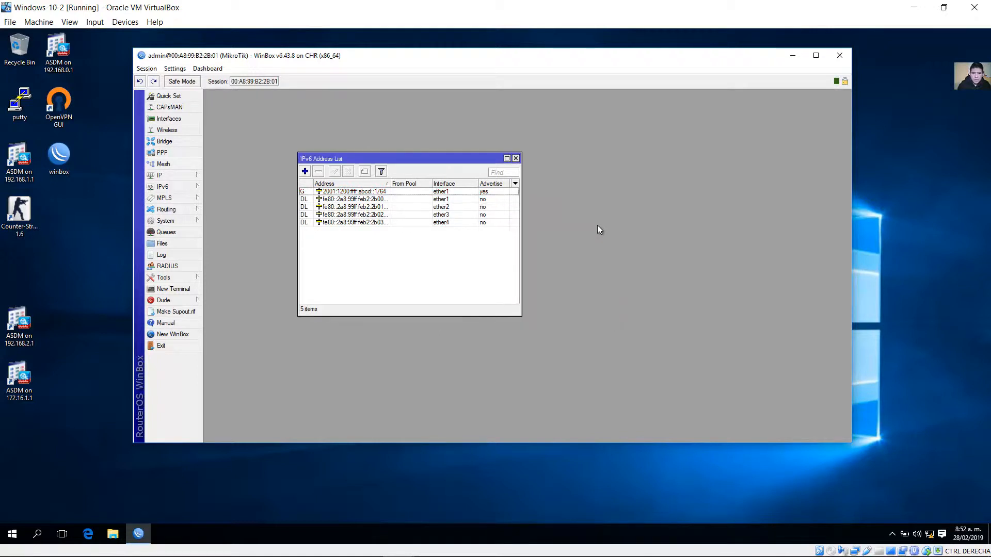
# Return to the GNS3 topology, nudge the MikroTik-Client ether1 label away from the link and select Windows-10-1 with its labels
pyautogui.click(914, 7)
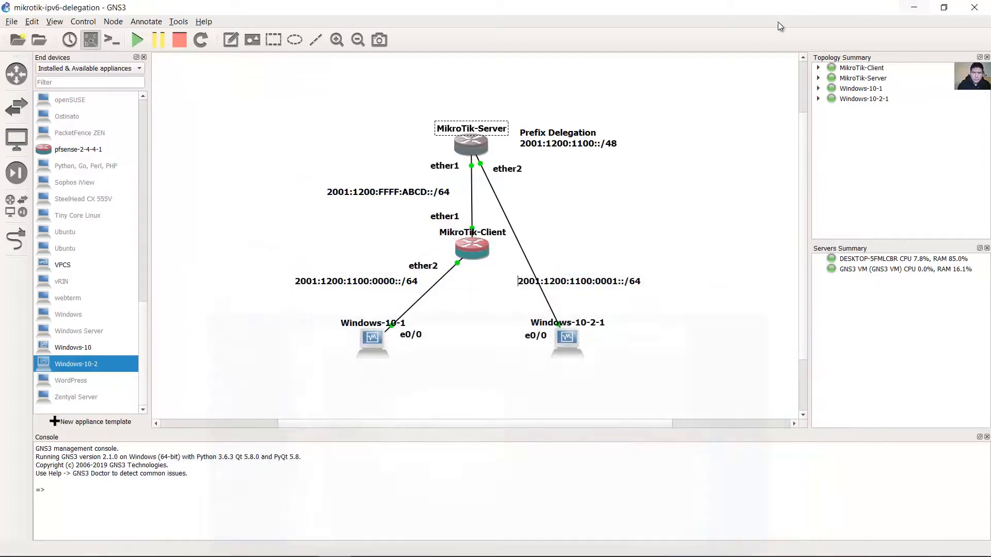
pyautogui.moveTo(448, 216); pyautogui.dragTo(443, 217)
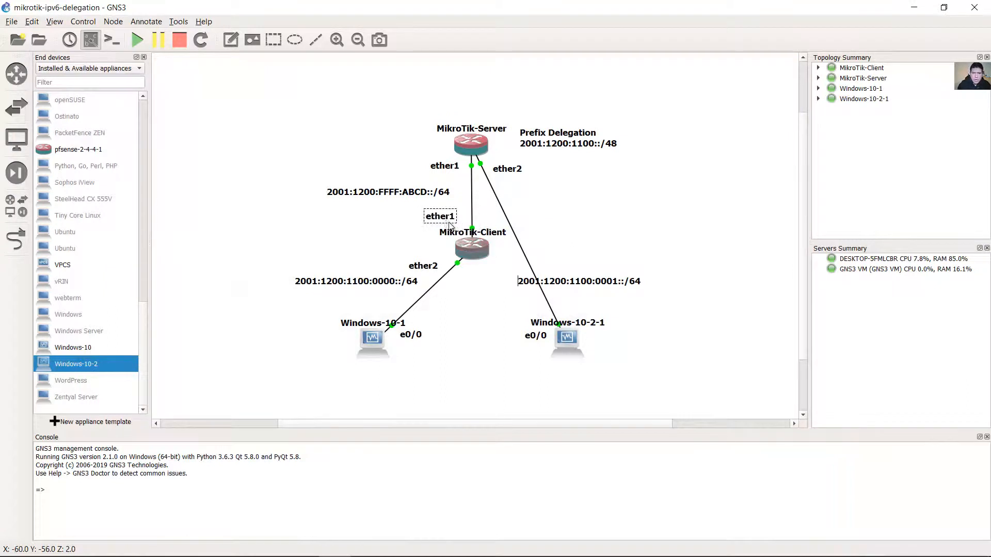
pyautogui.click(463, 246)
pyautogui.moveTo(323, 312); pyautogui.dragTo(432, 377)
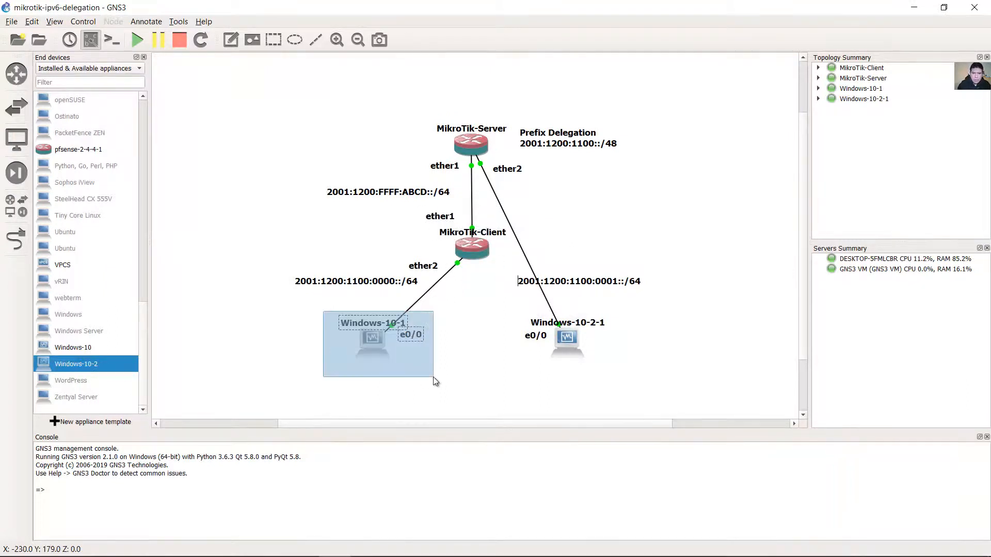
# Switch to the Windows-10 machine, connect WinBox to the MikroTik-Client router and open its IPv6 address list
pyautogui.moveTo(395, 552)
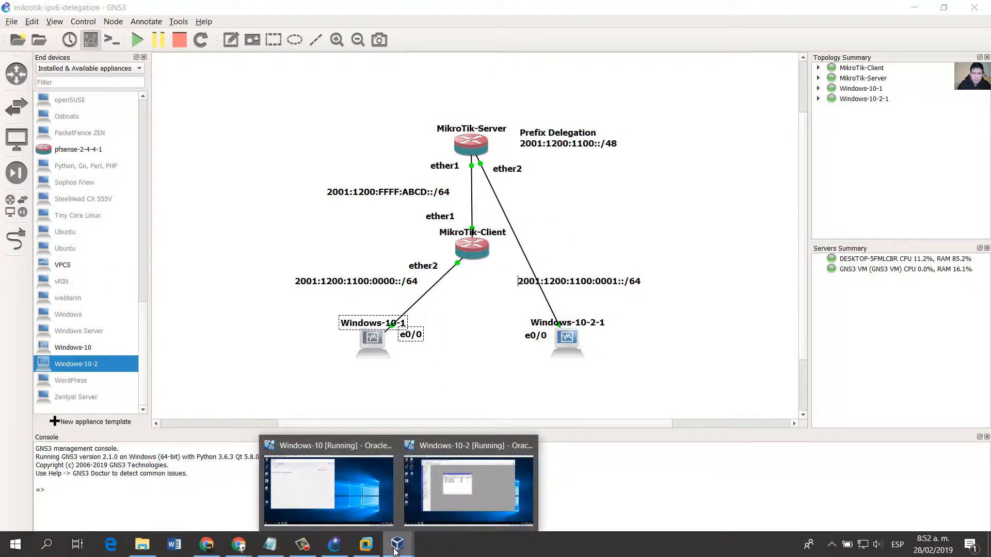
pyautogui.click(329, 490)
pyautogui.click(427, 130)
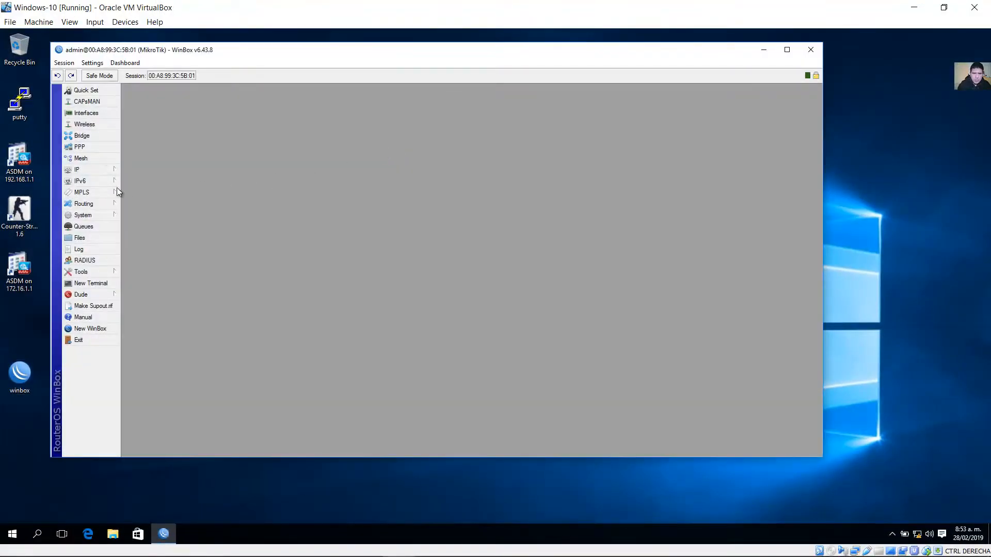
pyautogui.click(98, 181)
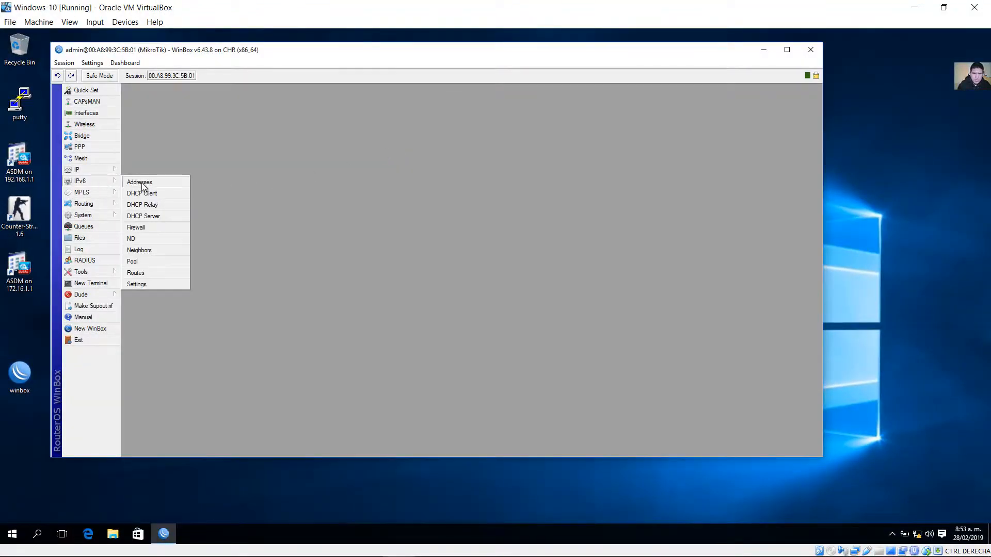
pyautogui.click(142, 181)
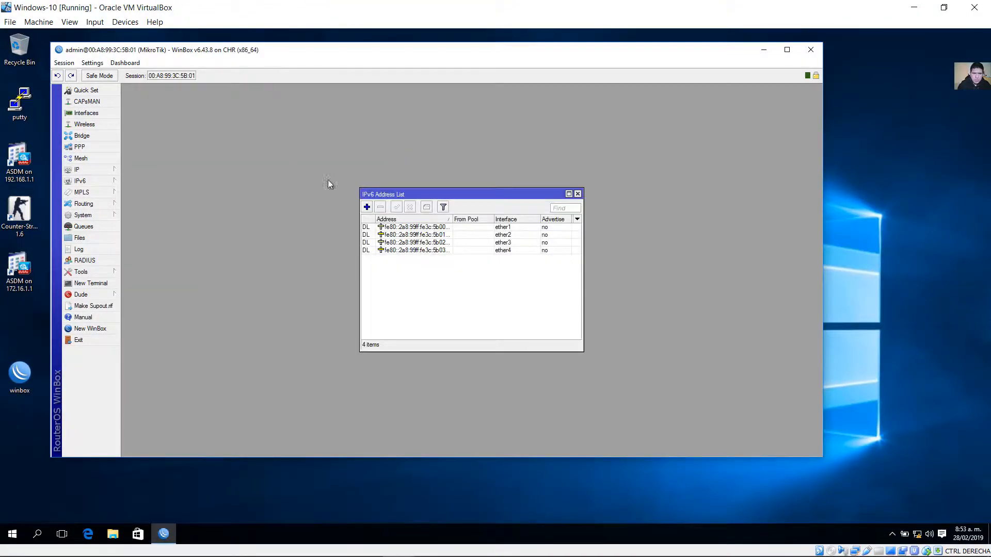
# Add the IPv6 address 2001:1200:FFFF:ABCD::2/64 to interface ether1 of the MikroTik-Client router
pyautogui.click(367, 207)
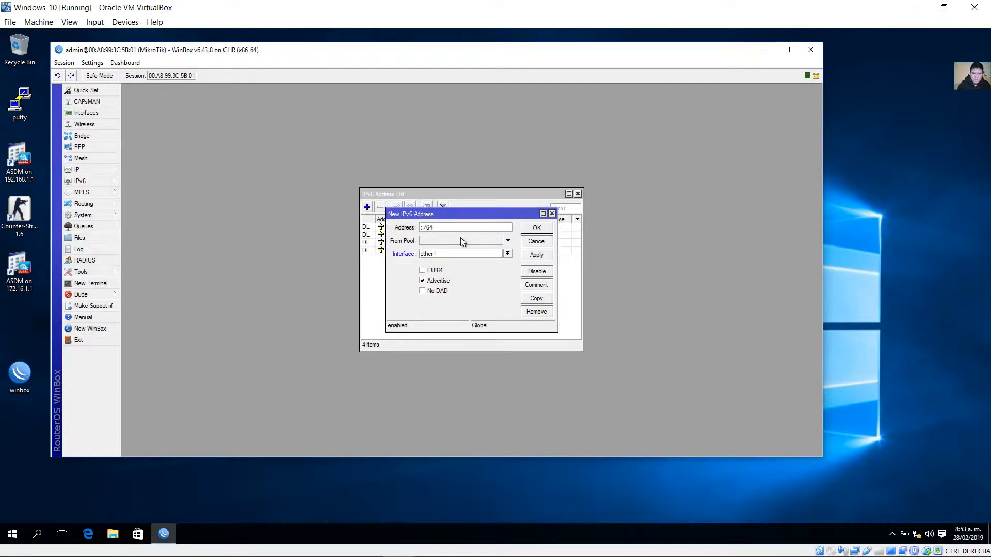
pyautogui.write('2001:1200:FFFF:ABCD::')
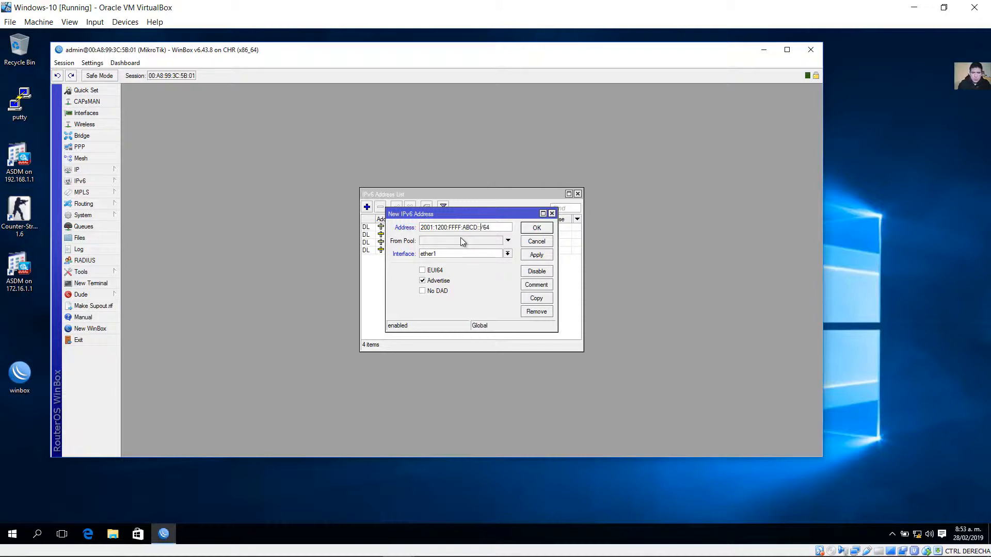
pyautogui.write('2')
pyautogui.click(508, 254)
pyautogui.click(483, 259)
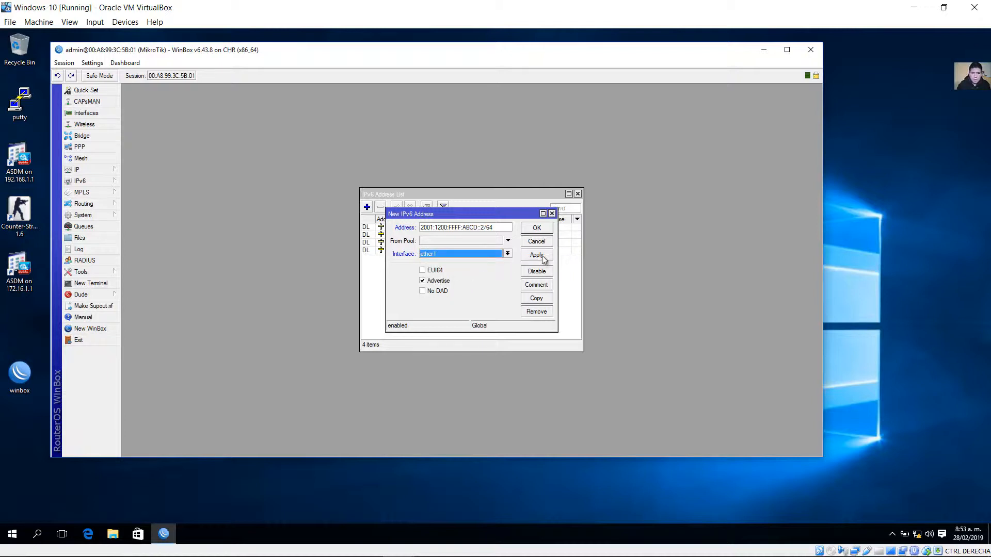
pyautogui.click(544, 230)
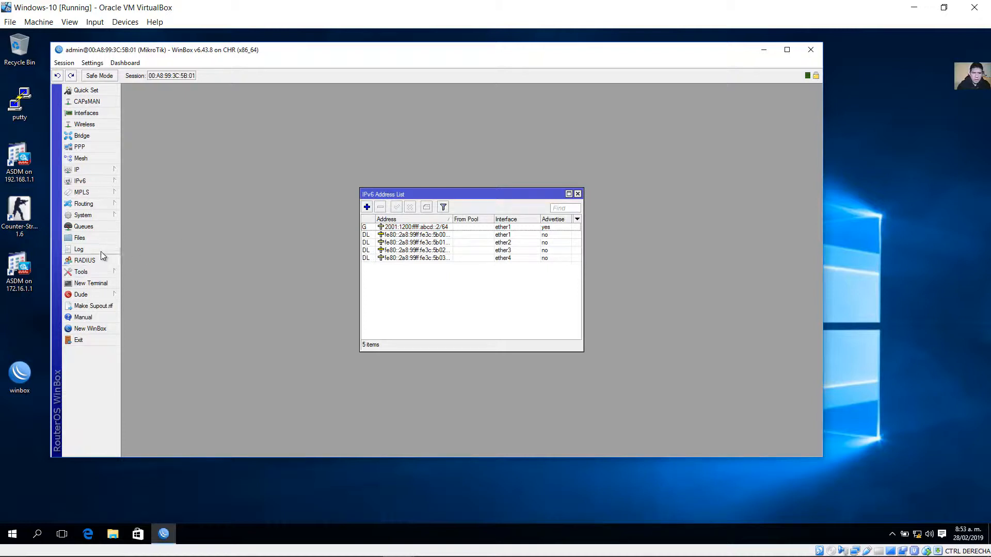
# Open a terminal on the MikroTik-Client router, move it clear of the address list and decline viewing the software license
pyautogui.click(92, 283)
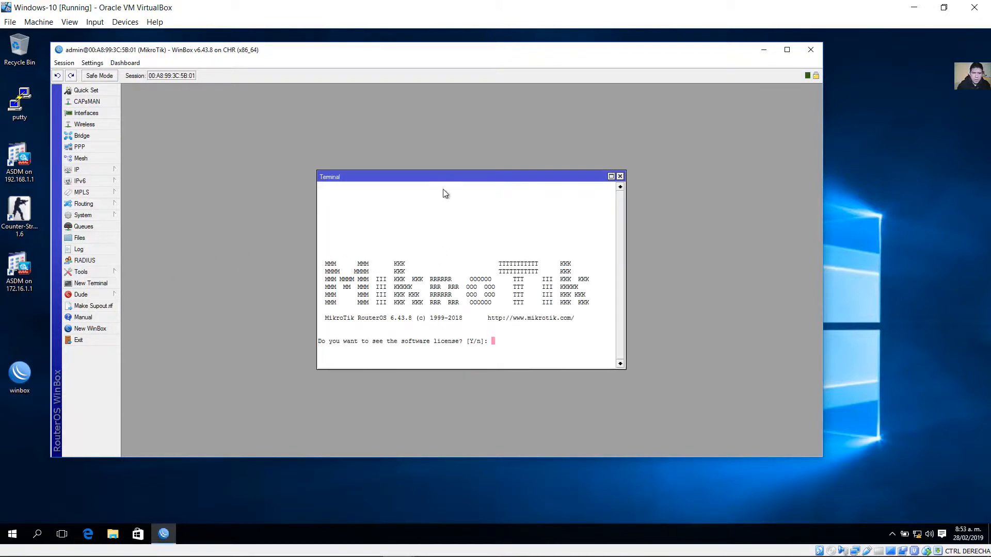
pyautogui.moveTo(443, 178); pyautogui.dragTo(249, 92)
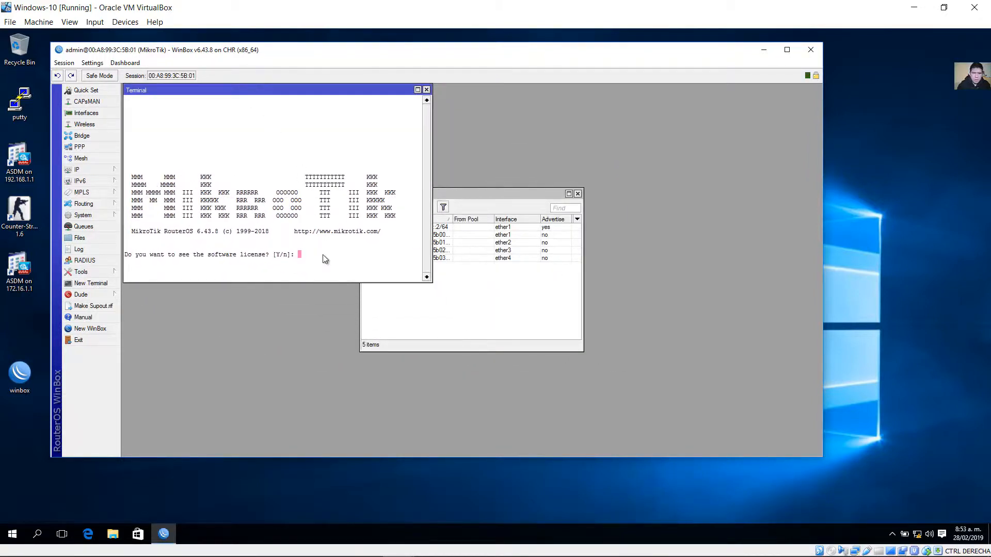
pyautogui.write('n')
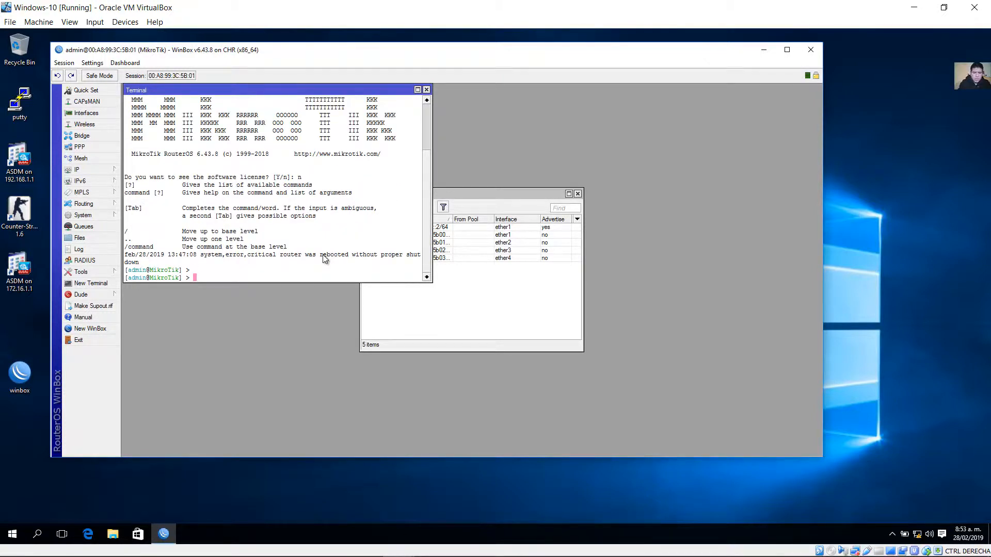
# Ping the server router at 2001:1200:FFFF:ABCD::1 from the terminal and stop the ping after a few replies
pyautogui.write('ping 200')
pyautogui.write('1:')
pyautogui.write('001')
pyautogui.write(':1')
pyautogui.press('BackSpace')
pyautogui.write('FFFF:ABCD::1')
pyautogui.press('Return')
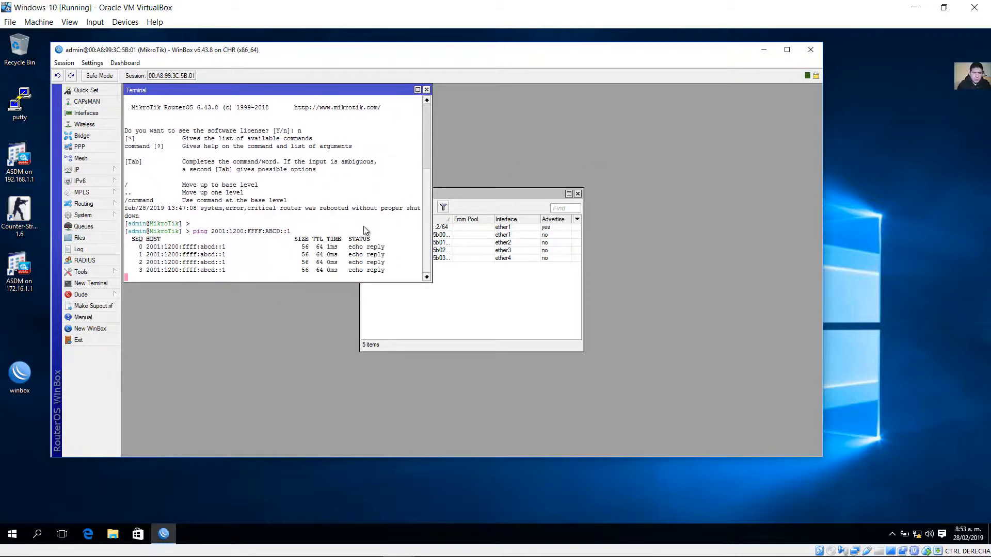
pyautogui.hotkey('ctrl', 'c')
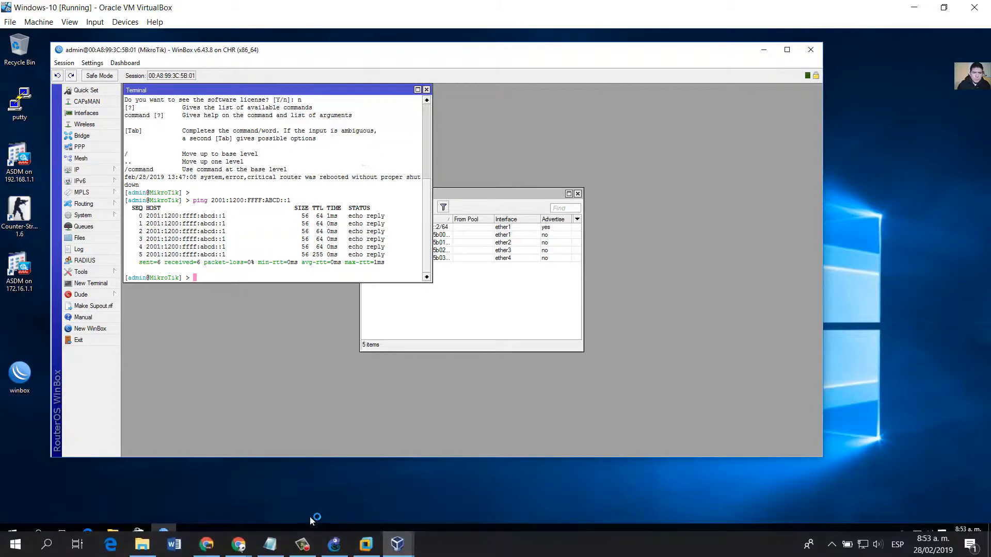
# Return to the GNS3 topology, reposition the Prefix Delegation note slightly and select the MikroTik-Server router
pyautogui.click(324, 544)
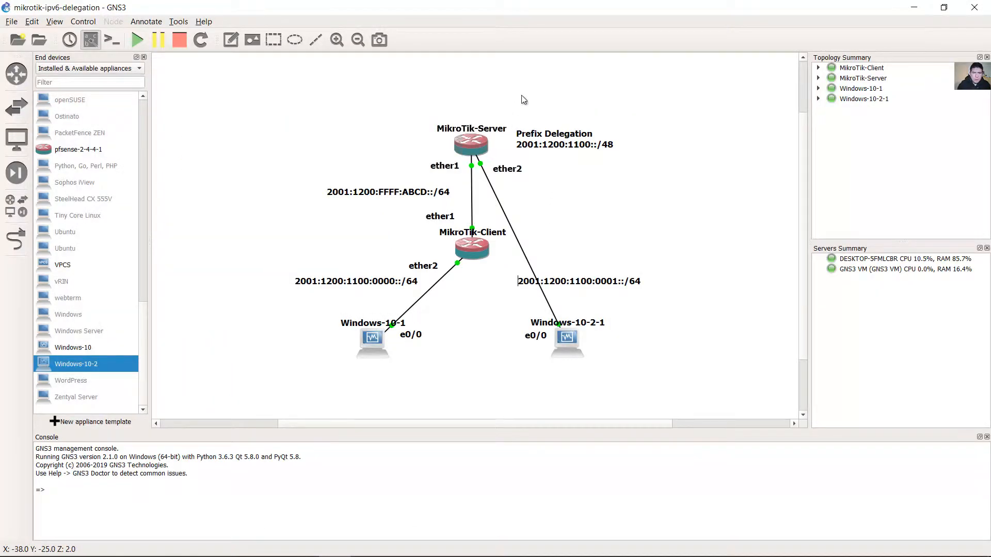
pyautogui.moveTo(579, 100); pyautogui.dragTo(438, 154)
pyautogui.click(590, 161)
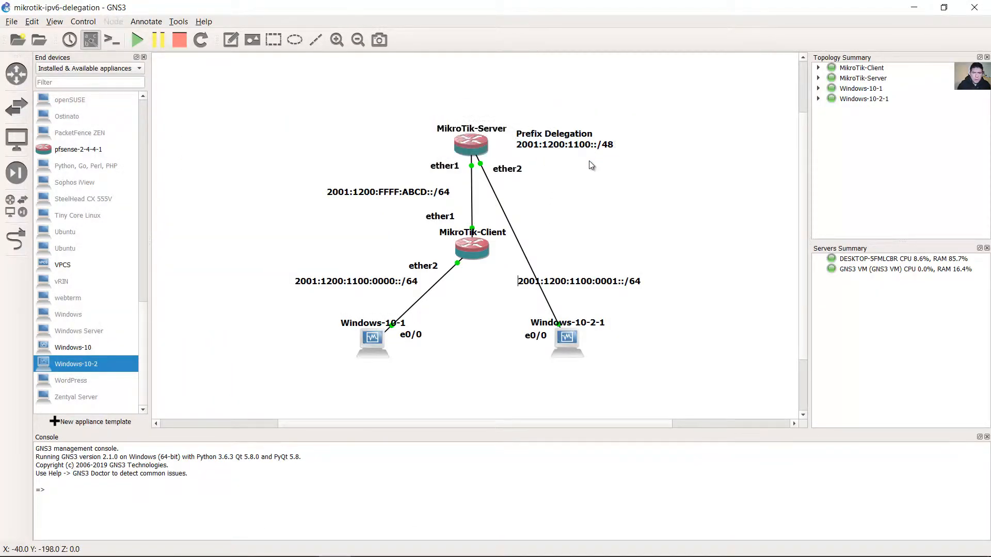
pyautogui.moveTo(563, 143); pyautogui.dragTo(567, 144)
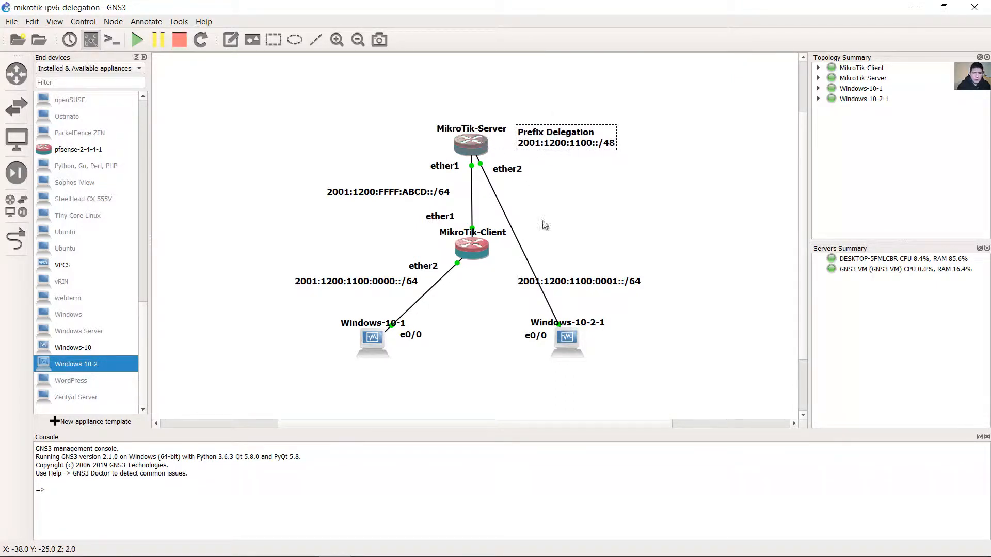
pyautogui.moveTo(648, 380); pyautogui.dragTo(513, 316)
pyautogui.click(474, 128)
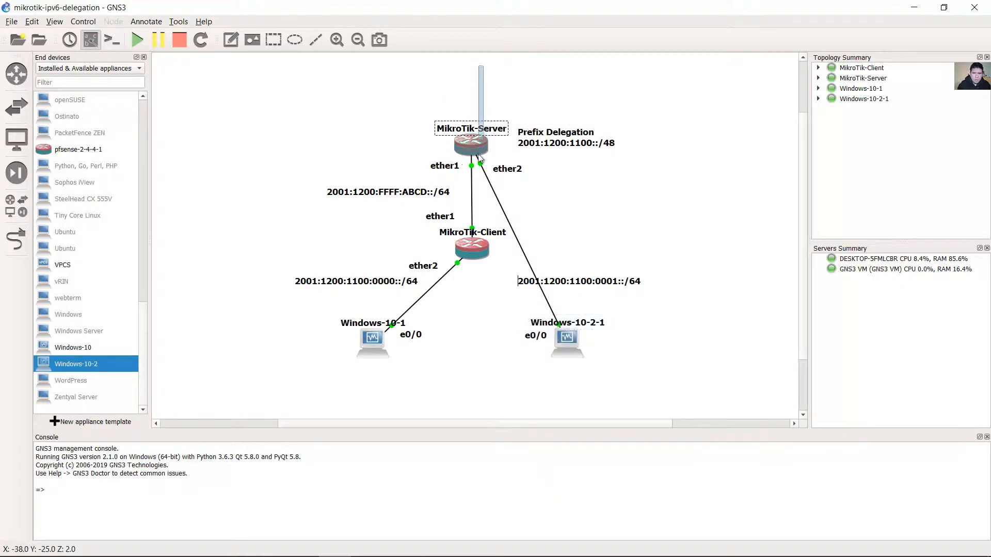
# Switch to the Windows-10-2 machine, open the server router's IPv6 pools and start a new pool named POOL-1
pyautogui.moveTo(396, 547)
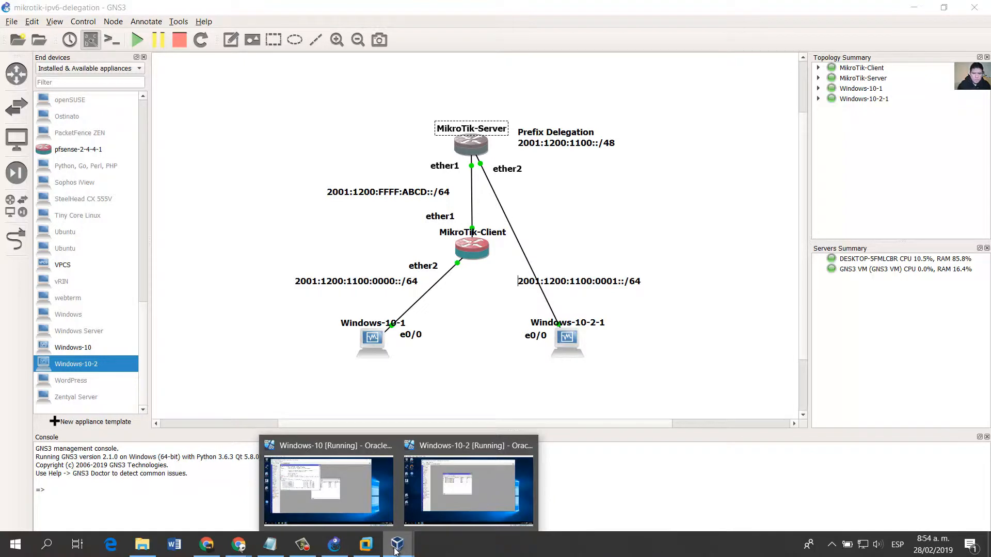
pyautogui.click(444, 511)
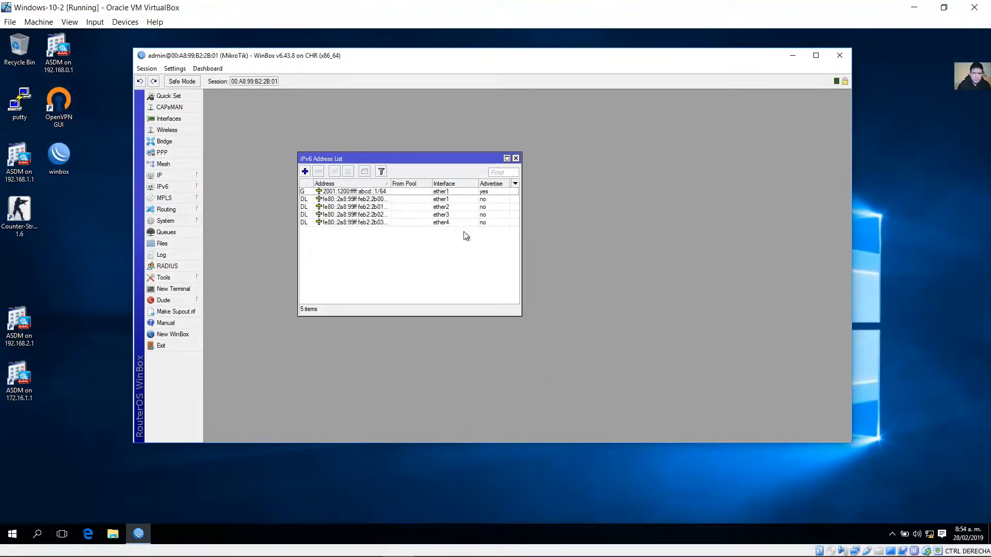
pyautogui.click(164, 186)
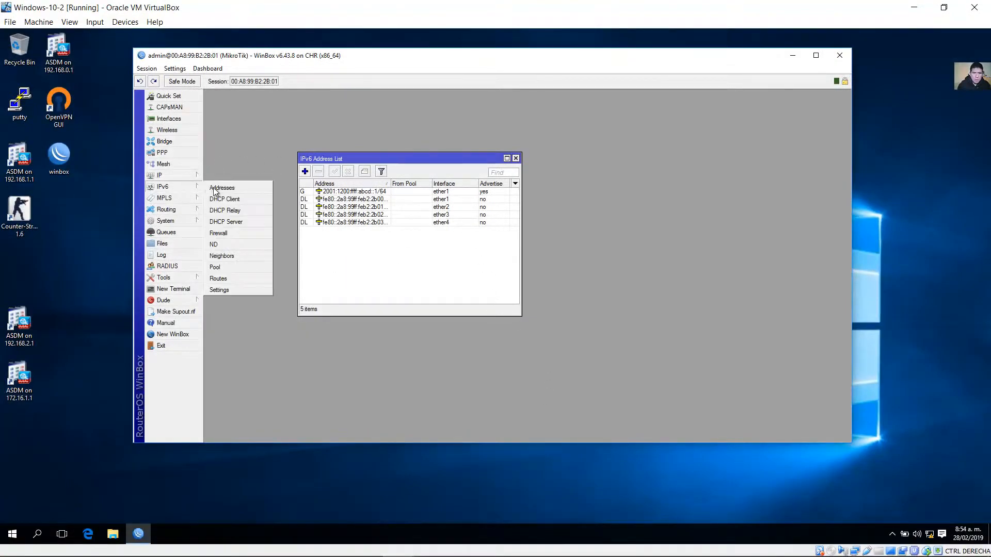
pyautogui.click(231, 268)
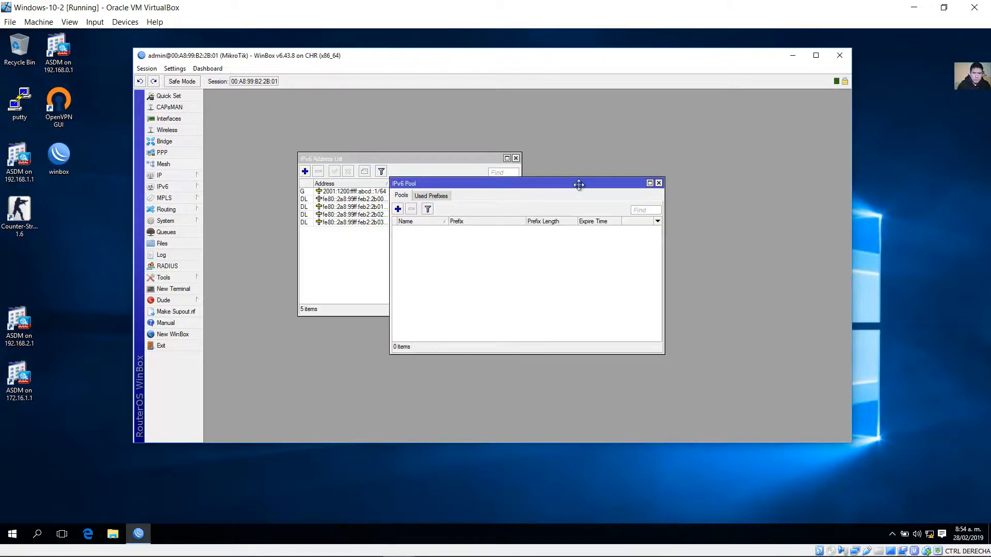
pyautogui.moveTo(578, 185); pyautogui.dragTo(659, 173)
pyautogui.click(478, 197)
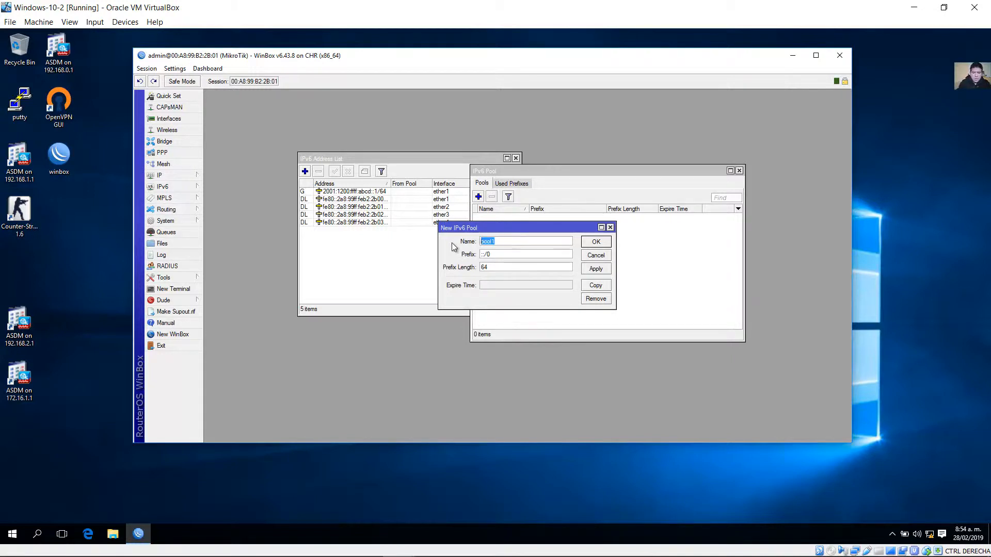
pyautogui.write('POOL-1')
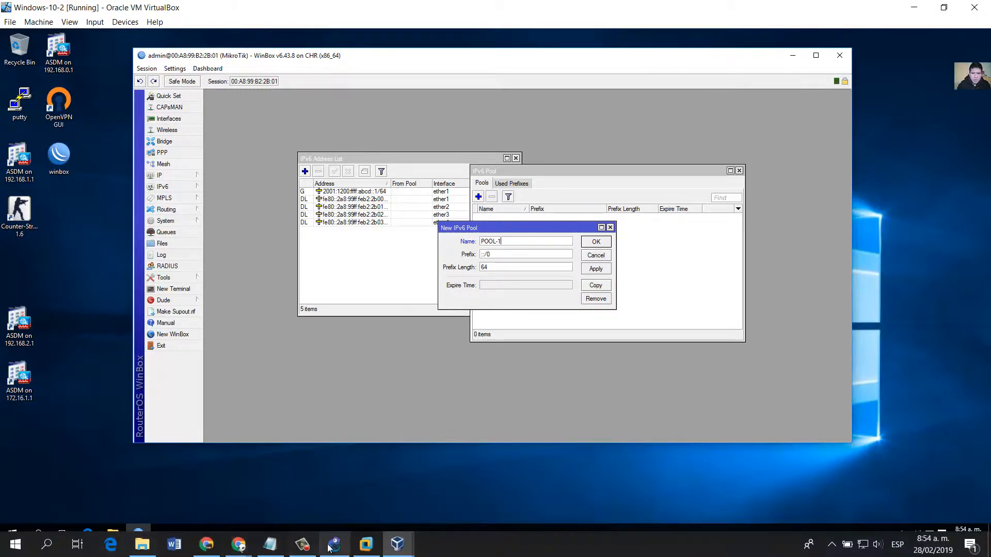
# Check the Prefix Delegation note in GNS3 and set POOL-1's prefix to 2001:1200:1100::/48 on Windows-10-2
pyautogui.click(335, 544)
pyautogui.click(562, 147)
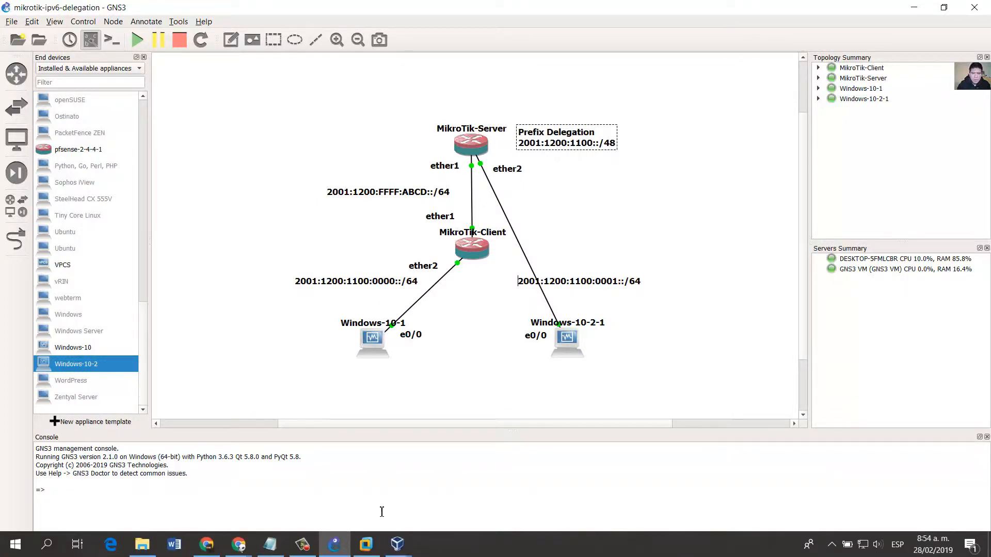
pyautogui.moveTo(401, 547)
pyautogui.click(463, 490)
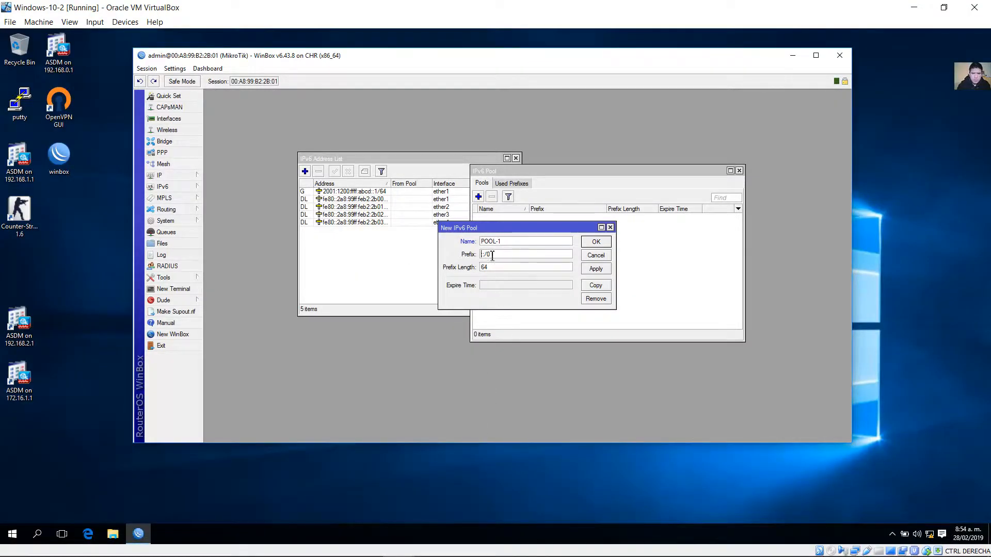
pyautogui.write('2001:1200:1100::')
pyautogui.press('BackSpace')
pyautogui.press('BackSpace')
pyautogui.write(':/')
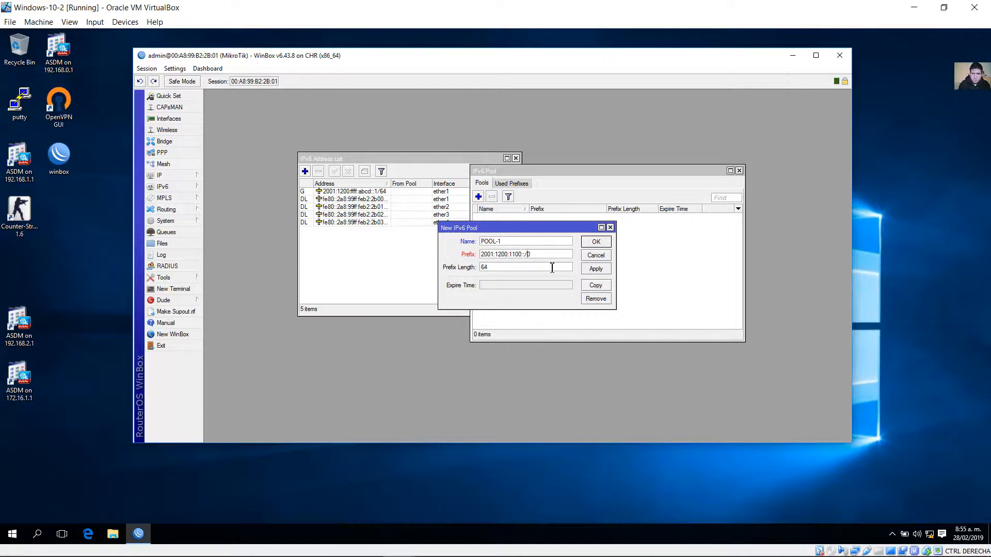
pyautogui.write('48')
# Set POOL-1's prefix length to 48 and save the pool
pyautogui.click(507, 267)
pyautogui.doubleClick(483, 270)
pyautogui.moveTo(528, 255); pyautogui.dragTo(535, 256)
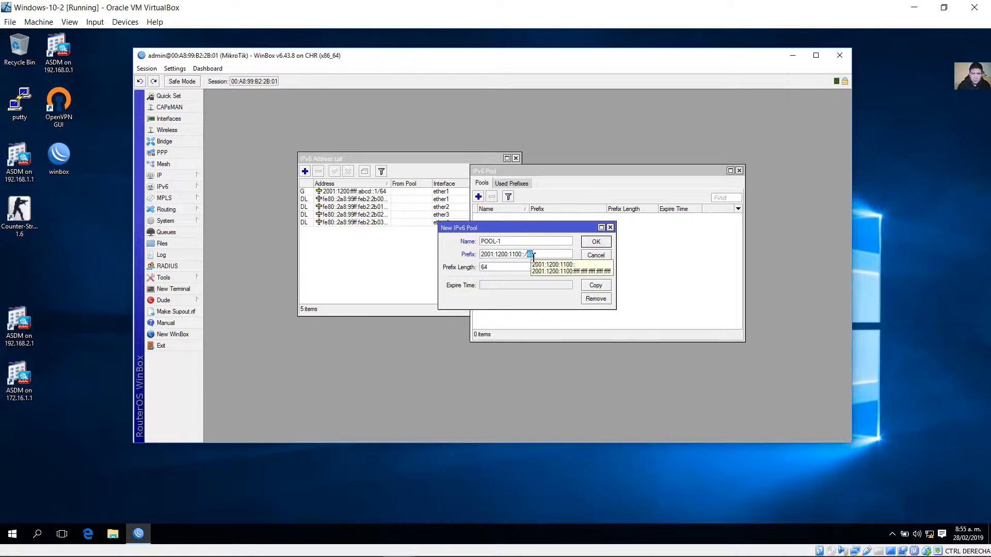
pyautogui.click(493, 268)
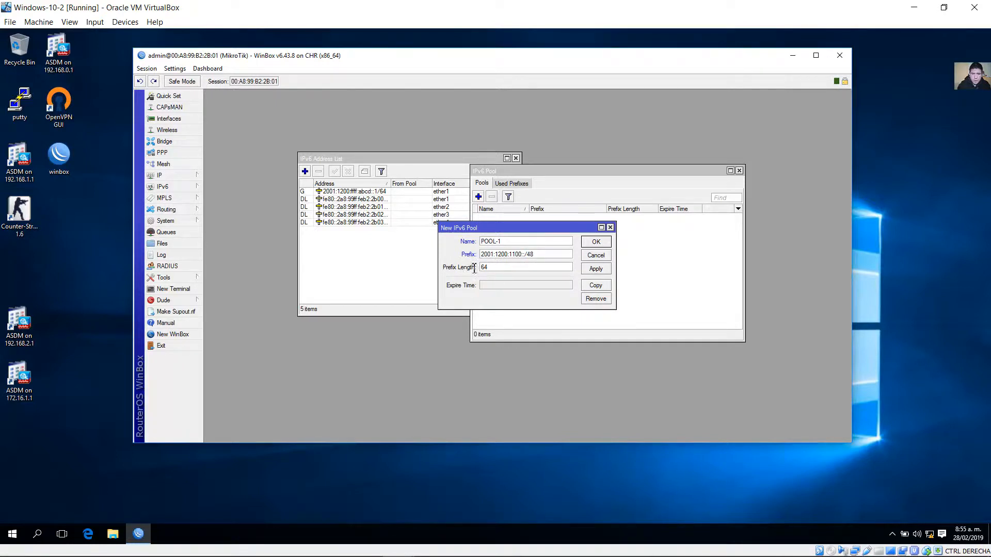
pyautogui.doubleClick(474, 268)
pyautogui.write('48')
pyautogui.click(596, 269)
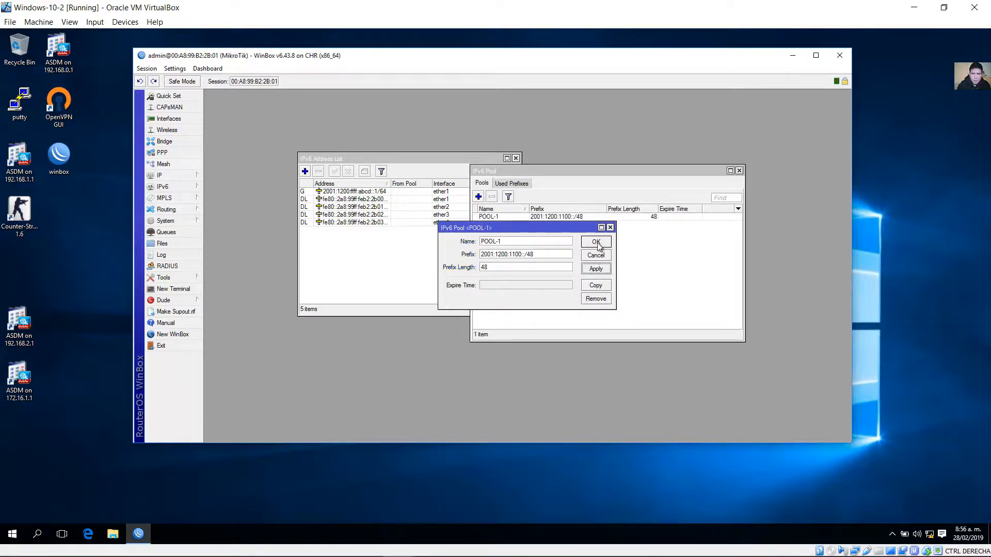
pyautogui.click(596, 243)
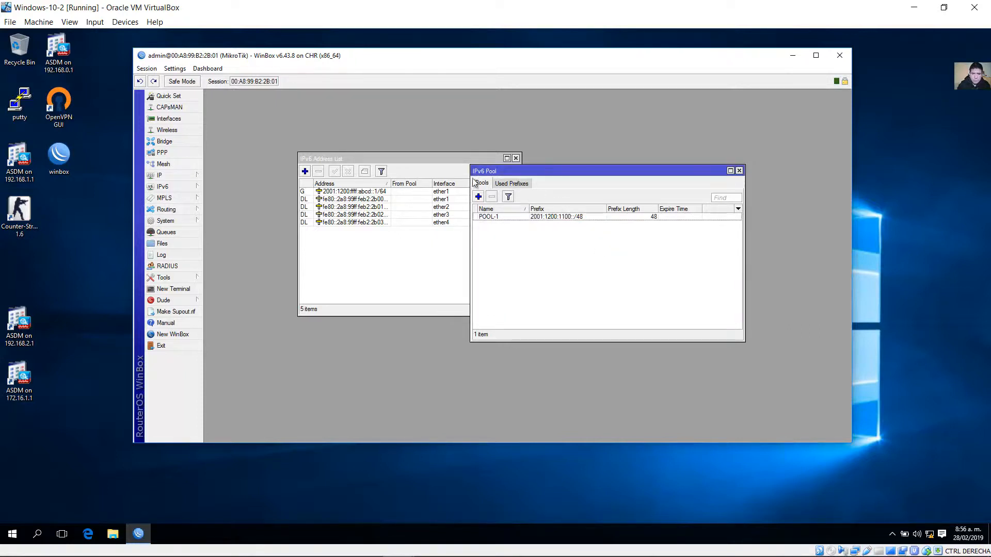
# Start a new DHCPv6 server named DHCP-1 on interface ether1 of the MikroTik-Server router
pyautogui.click(191, 187)
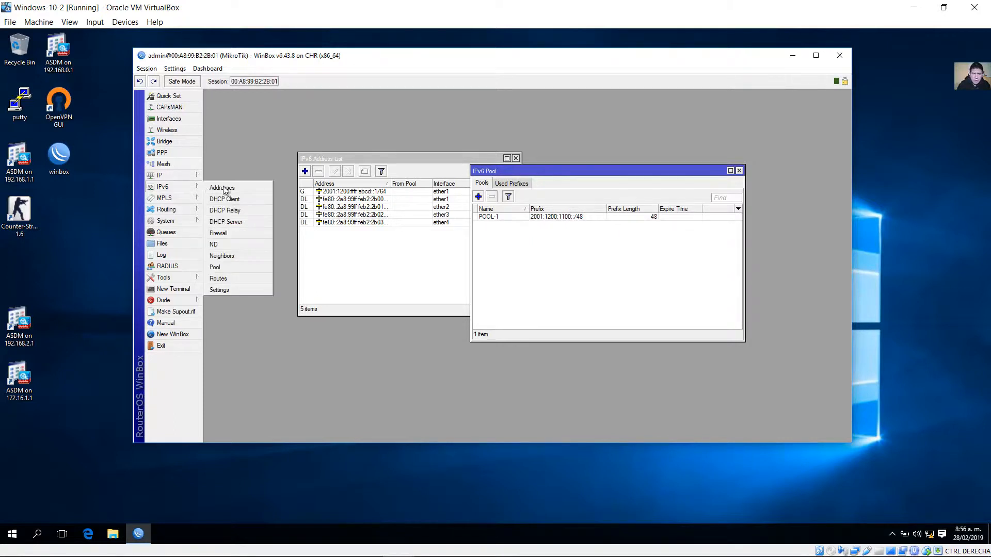
pyautogui.click(245, 222)
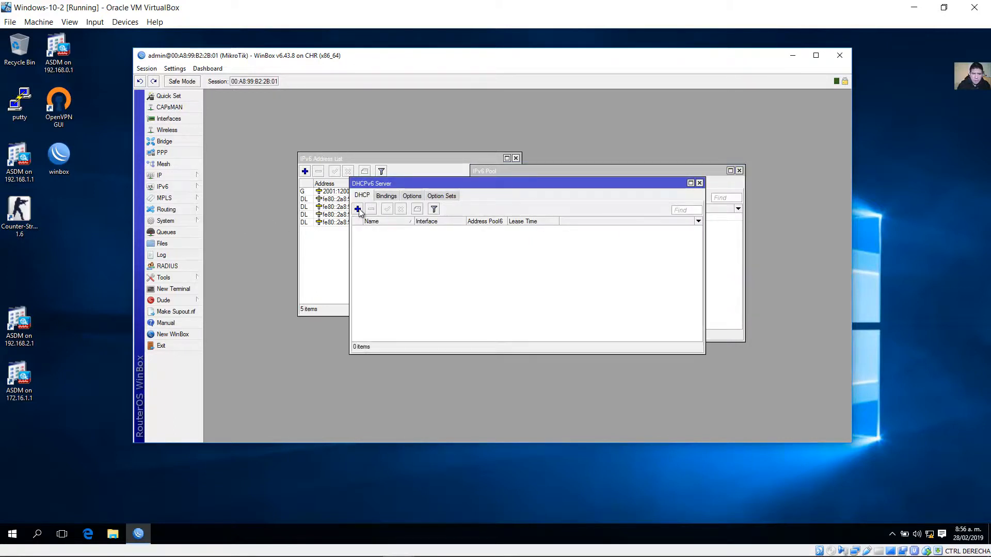
pyautogui.click(358, 209)
pyautogui.click(545, 223)
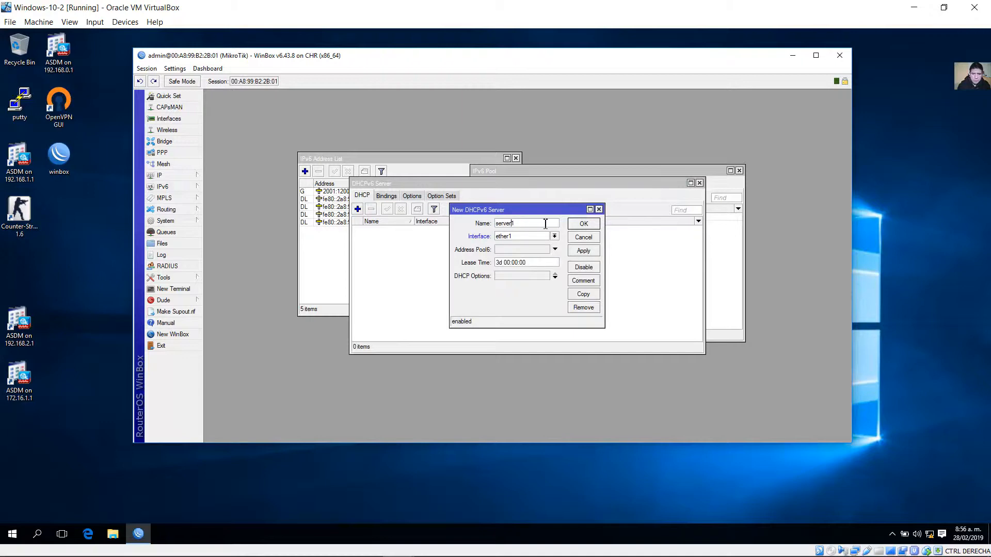
pyautogui.moveTo(546, 224); pyautogui.dragTo(479, 230)
pyautogui.write('DHCP-1')
pyautogui.click(514, 238)
pyautogui.click(510, 247)
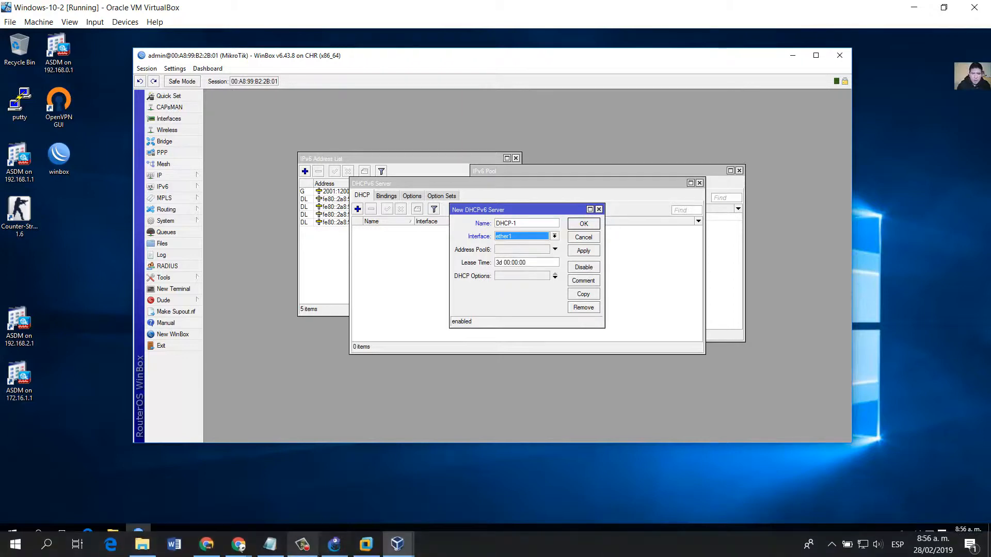
# Check the MikroTik-Server router's ether1 label in the GNS3 topology and return to the Windows-10-2 machine
pyautogui.click(335, 546)
pyautogui.click(453, 170)
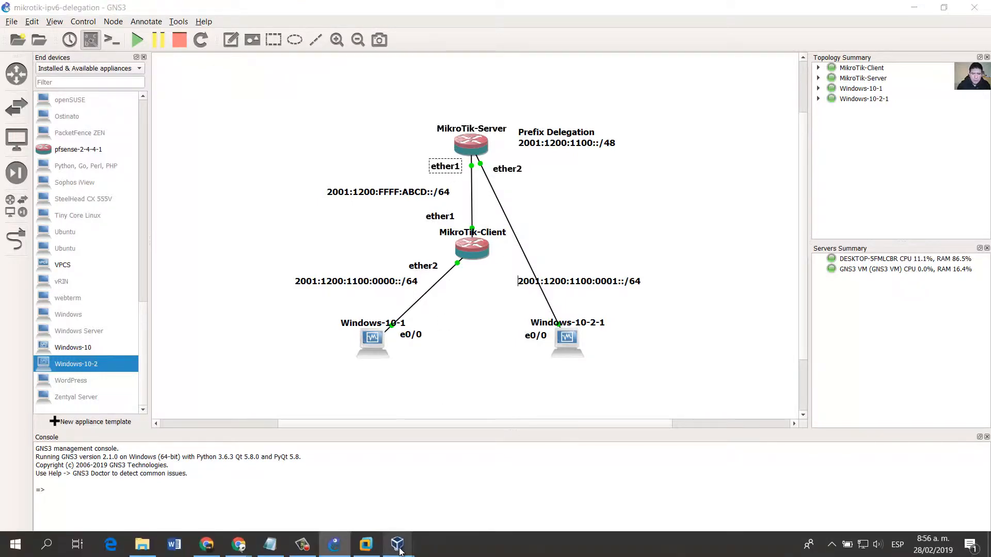
pyautogui.moveTo(400, 545)
pyautogui.click(457, 495)
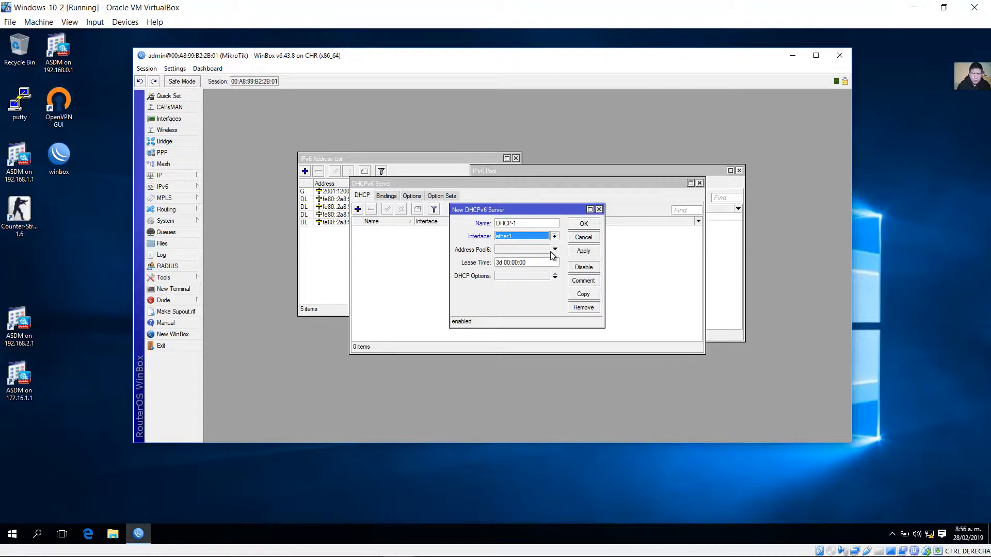
# Assign POOL-1 as the address pool of the DHCP-1 server and save the server
pyautogui.click(553, 251)
pyautogui.click(545, 250)
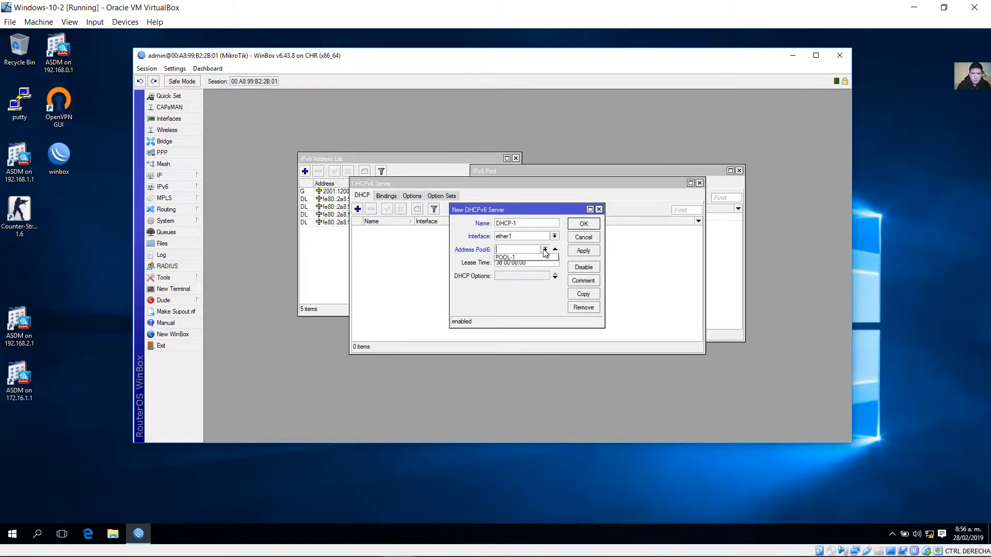
pyautogui.click(517, 261)
pyautogui.click(577, 253)
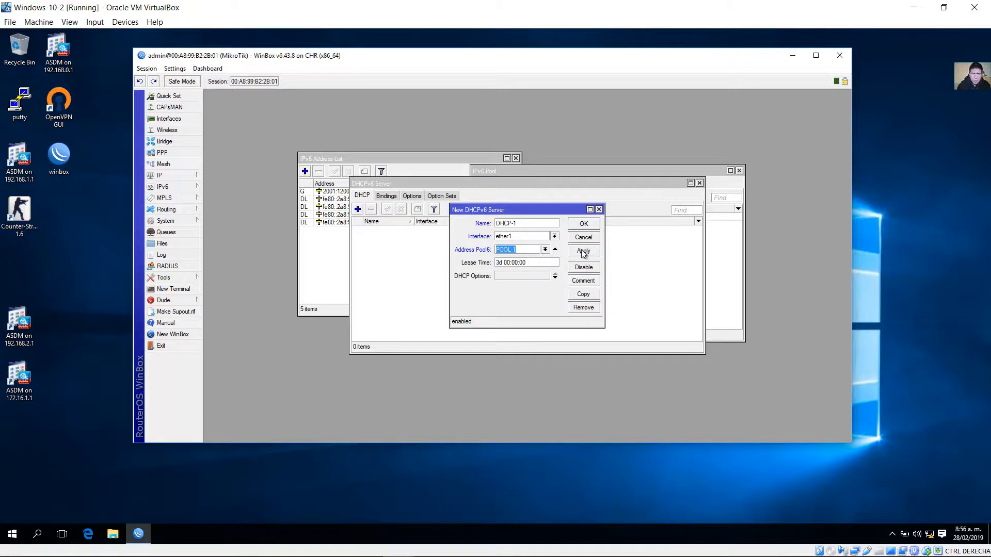
pyautogui.click(583, 223)
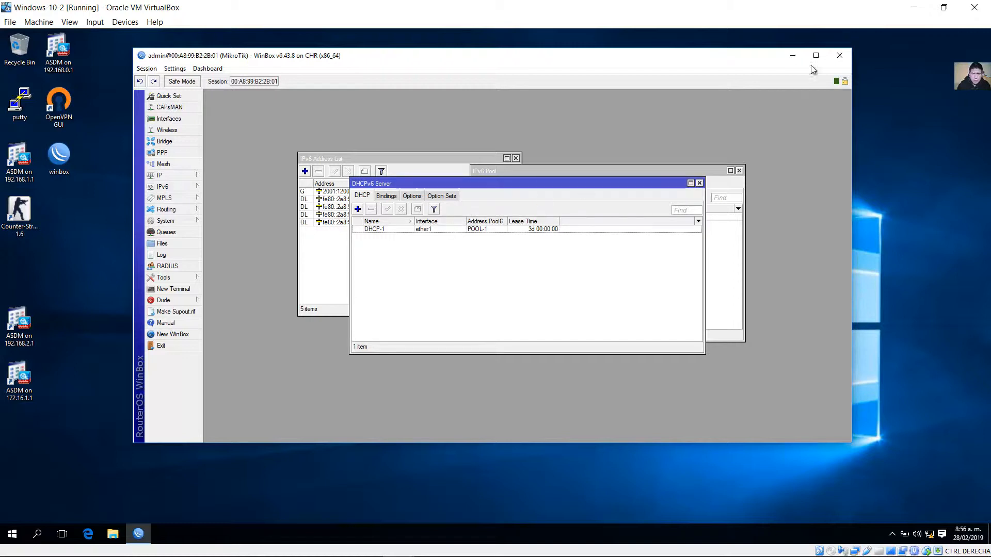
# Return to the GNS3 topology and select the MikroTik-Client router, followed by the Windows-10-1 machine
pyautogui.click(912, 5)
pyautogui.click(660, 150)
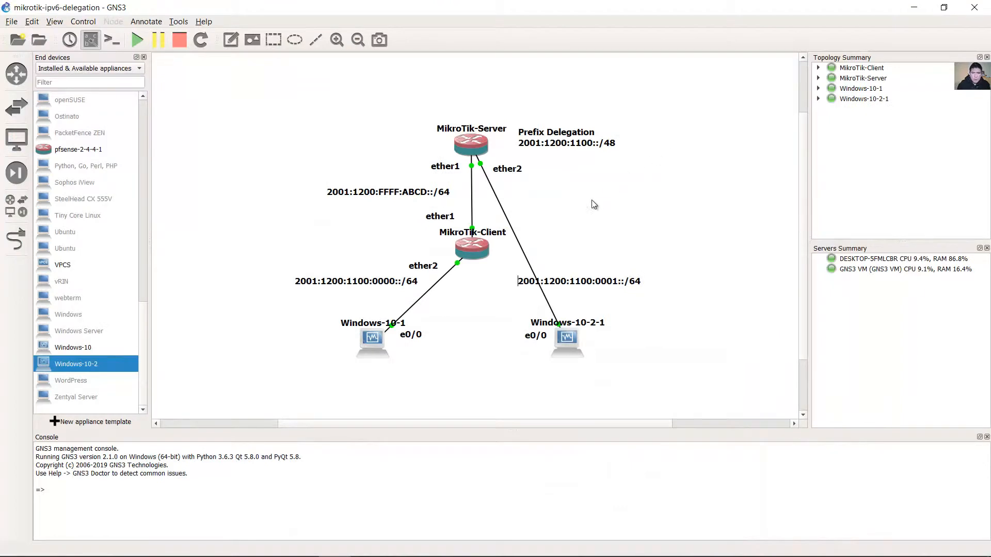
pyautogui.moveTo(486, 304); pyautogui.dragTo(450, 236)
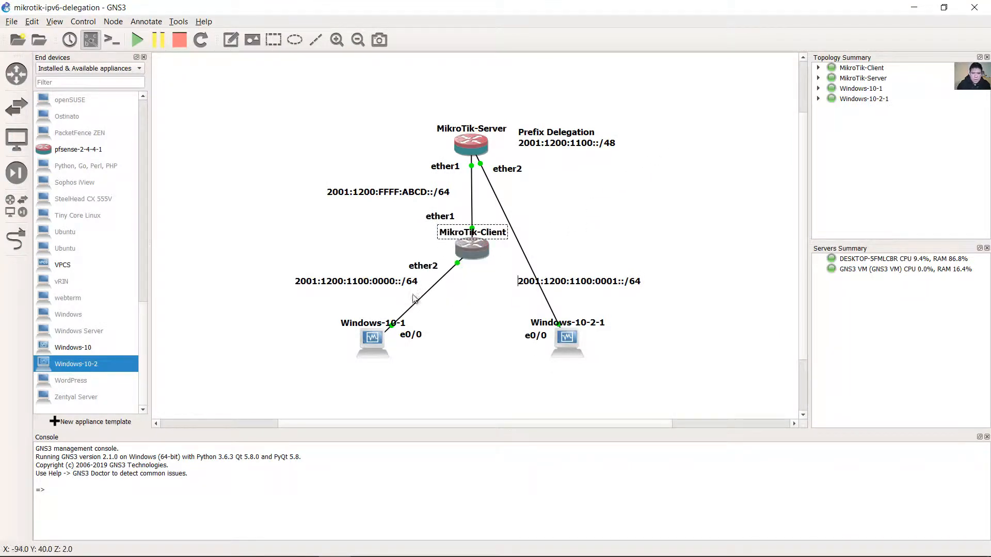
pyautogui.moveTo(409, 387); pyautogui.dragTo(335, 333)
# Switch to the Windows-10 machine and start a new DHCPv6 client on ether1 of the MikroTik-Client router
pyautogui.click(396, 544)
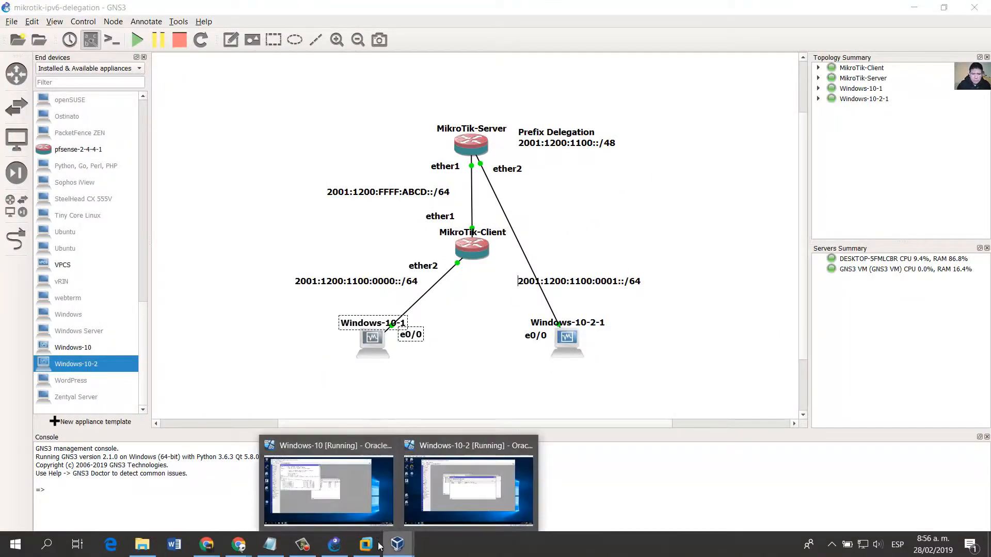
pyautogui.click(324, 491)
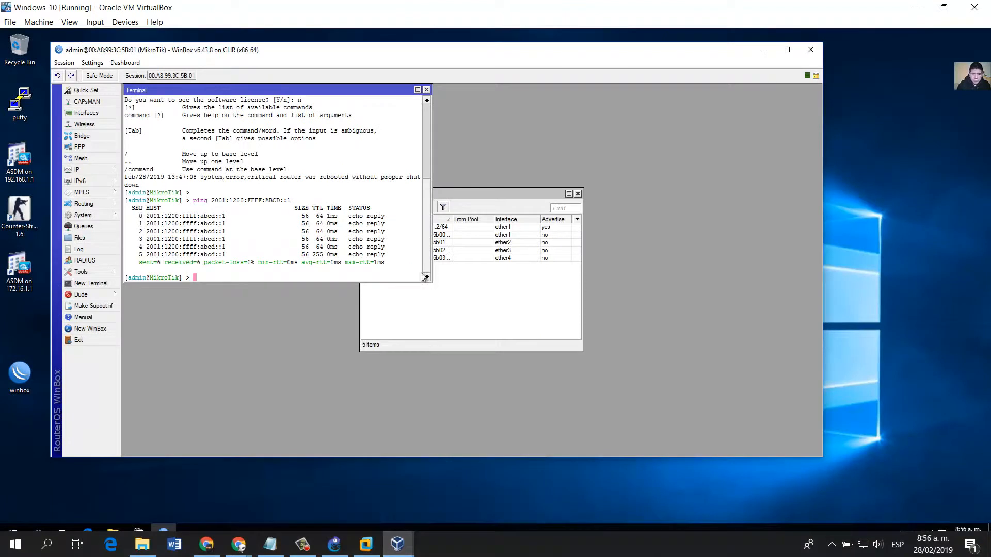
pyautogui.click(89, 182)
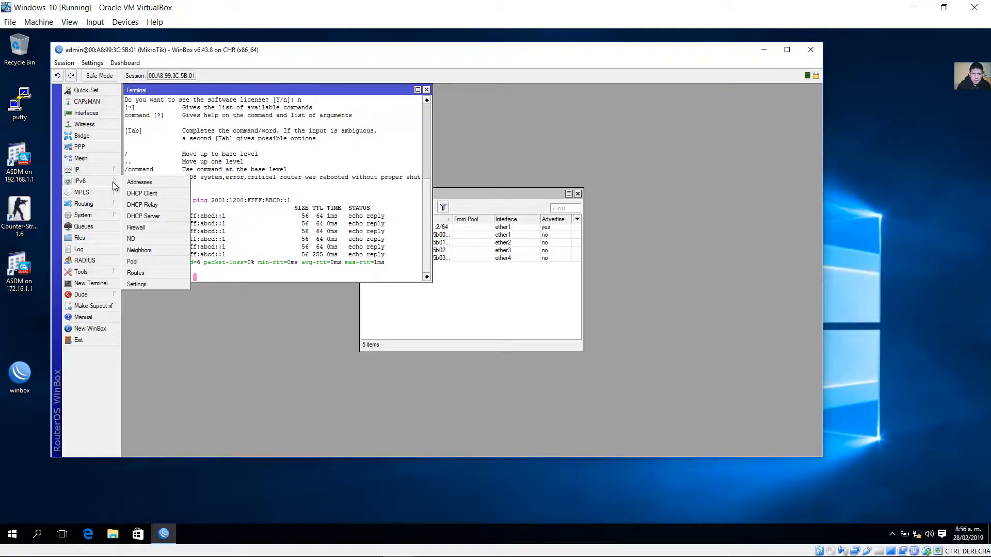
pyautogui.click(160, 193)
pyautogui.click(230, 208)
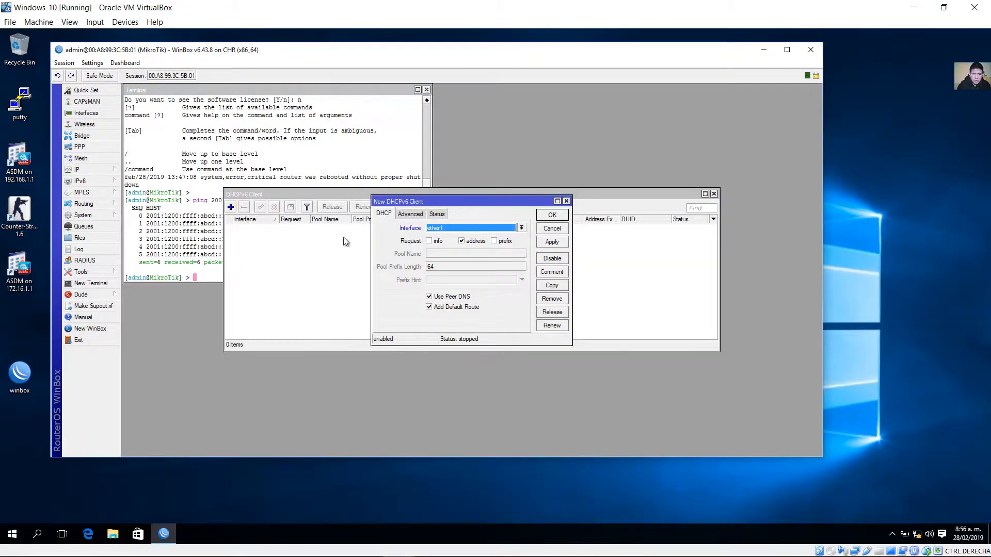
pyautogui.click(498, 229)
pyautogui.click(470, 235)
# Reposition the ether1 label above MikroTik-Client slightly in the GNS3 topology and return to the Windows-10 machine
pyautogui.moveTo(279, 544)
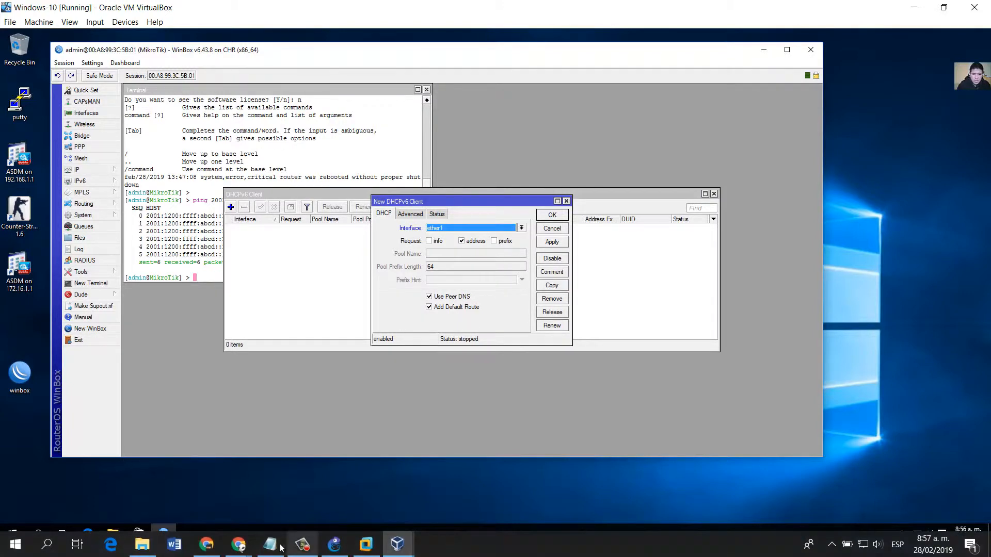
pyautogui.click(334, 545)
pyautogui.click(445, 217)
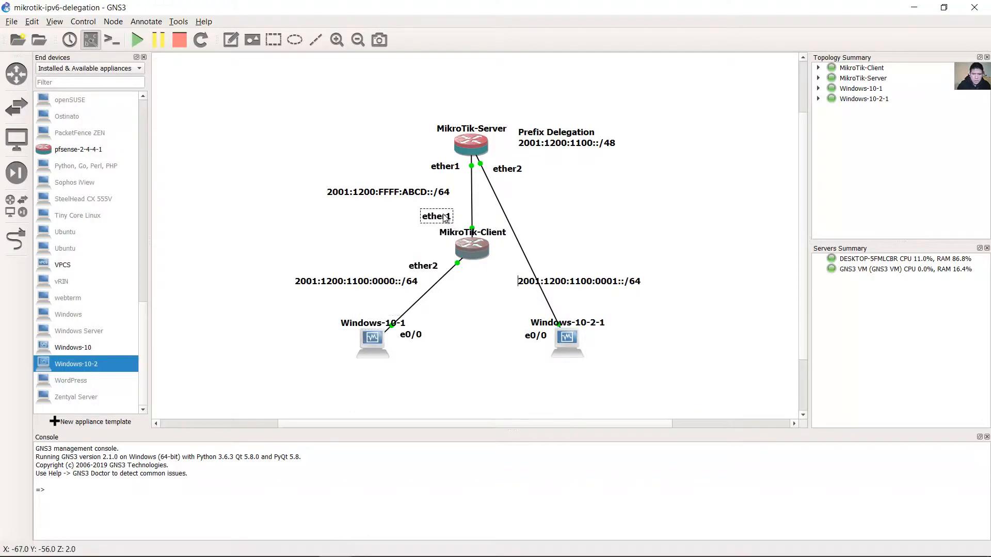
pyautogui.moveTo(445, 218); pyautogui.dragTo(452, 218)
pyautogui.moveTo(392, 548)
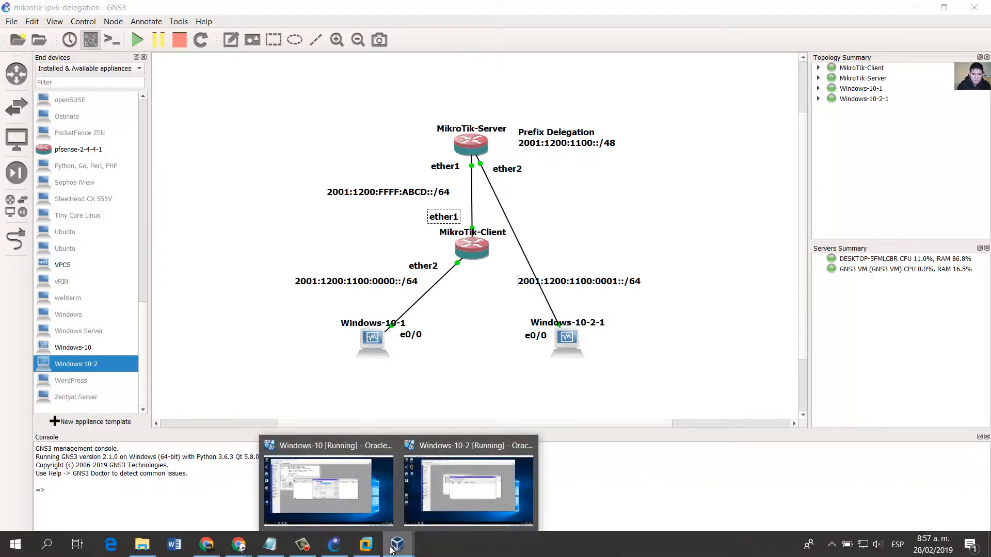
pyautogui.click(354, 497)
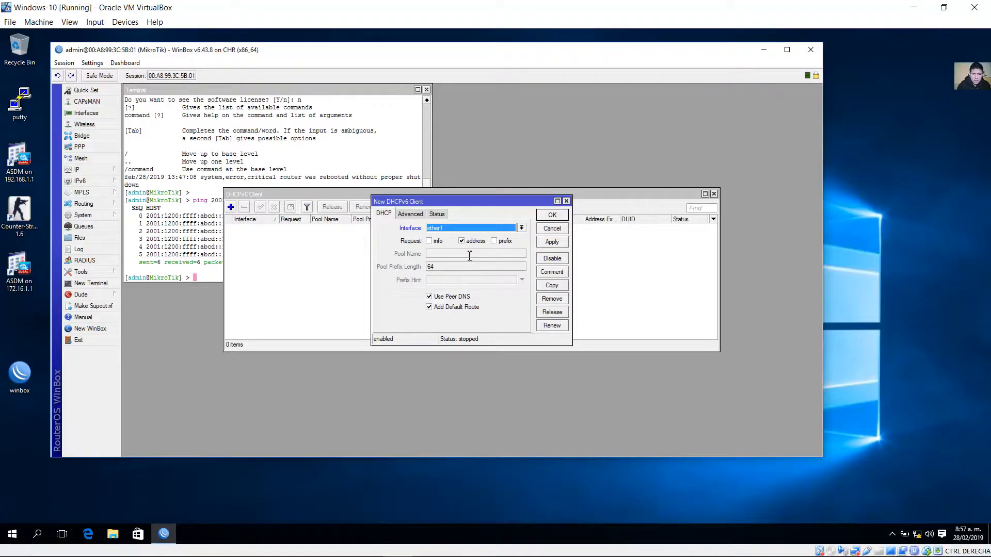
# Set the DHCPv6 client to request only a prefix instead of an address, and name its pool CLIENT-POOL-1
pyautogui.click(495, 241)
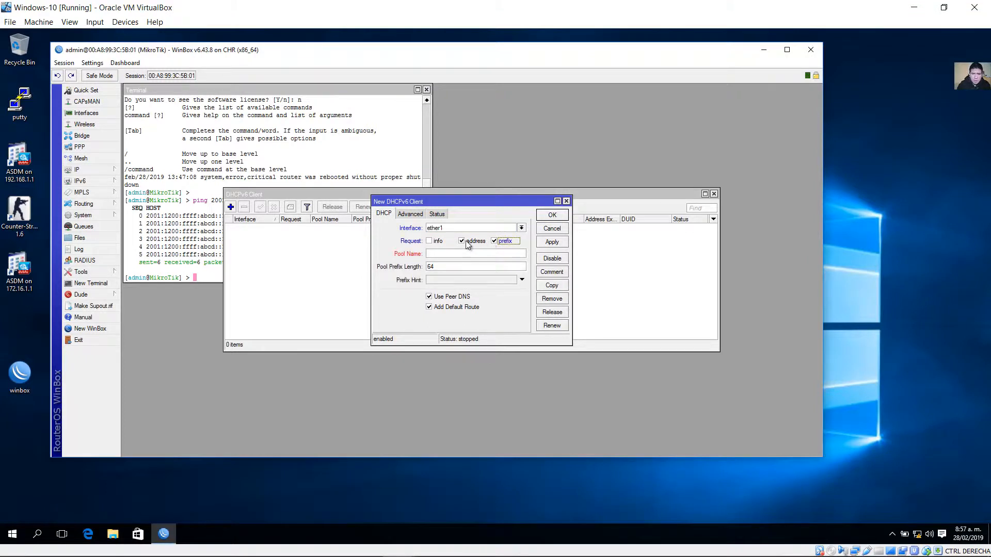
pyautogui.click(471, 242)
pyautogui.click(460, 256)
pyautogui.write('CLIENT-POOL')
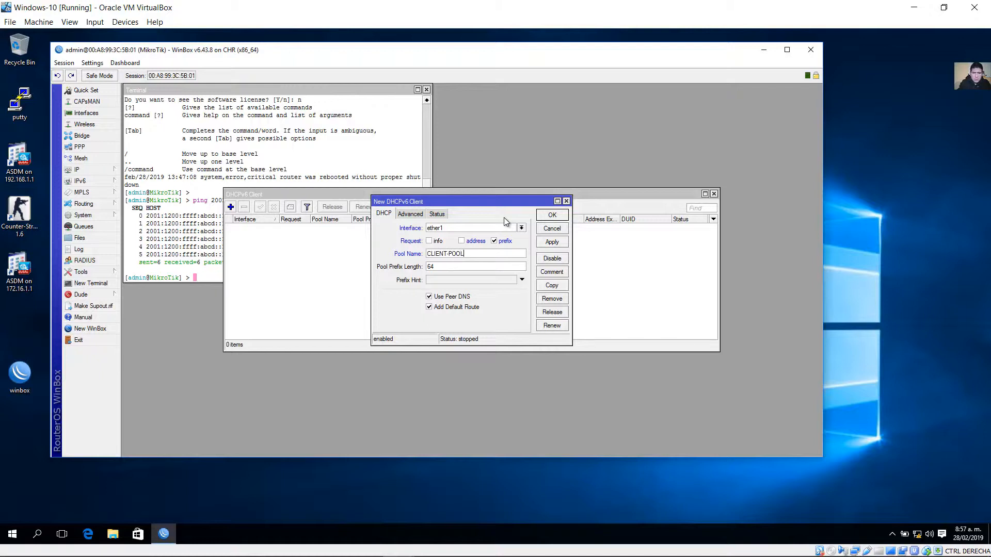
pyautogui.write('-1')
pyautogui.moveTo(444, 267); pyautogui.dragTo(420, 269)
pyautogui.click(438, 266)
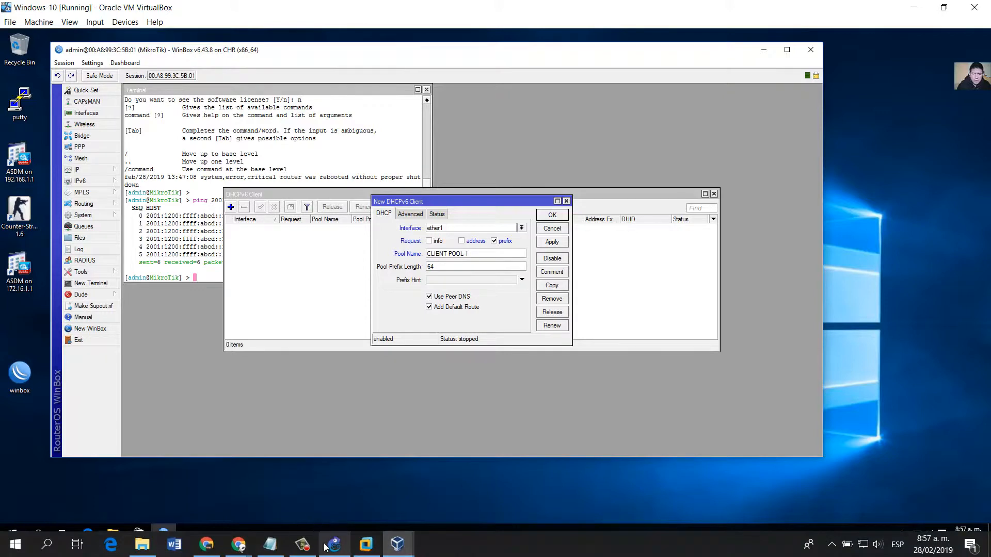
# Switch to the GNS3 topology and shift the 2001:1200:1100:0000::/64 and Prefix Delegation labels slightly
pyautogui.click(334, 543)
pyautogui.moveTo(380, 287); pyautogui.dragTo(372, 288)
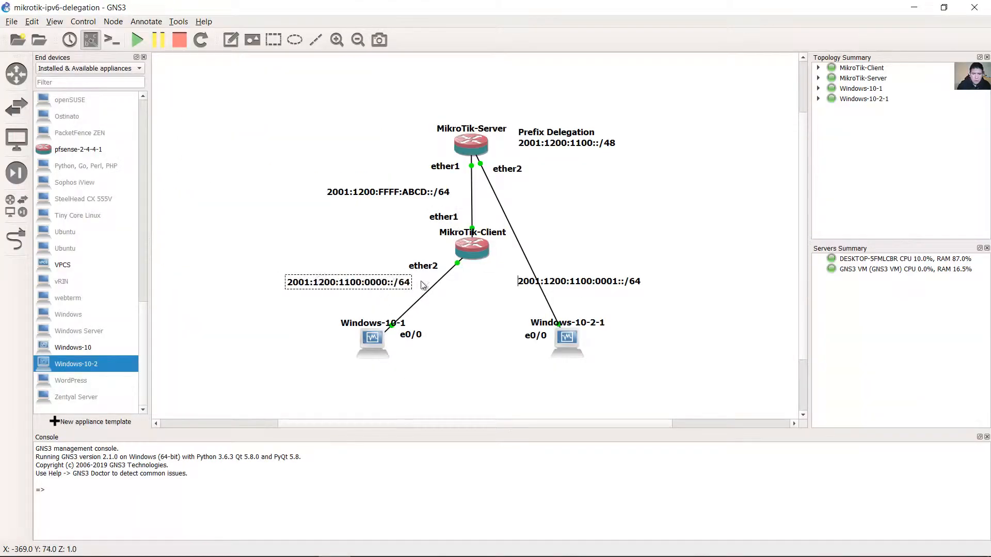
pyautogui.click(607, 283)
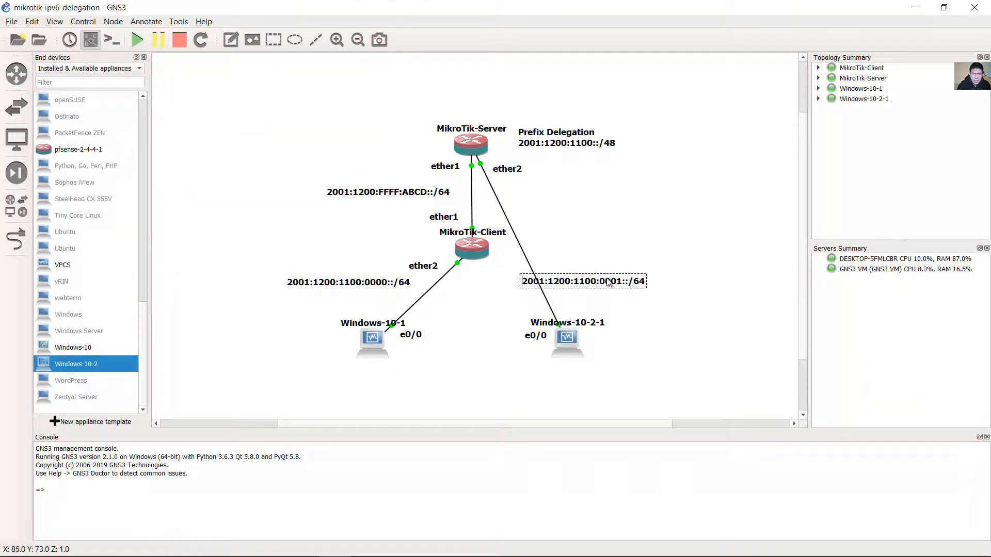
pyautogui.click(388, 285)
pyautogui.moveTo(388, 285); pyautogui.dragTo(391, 285)
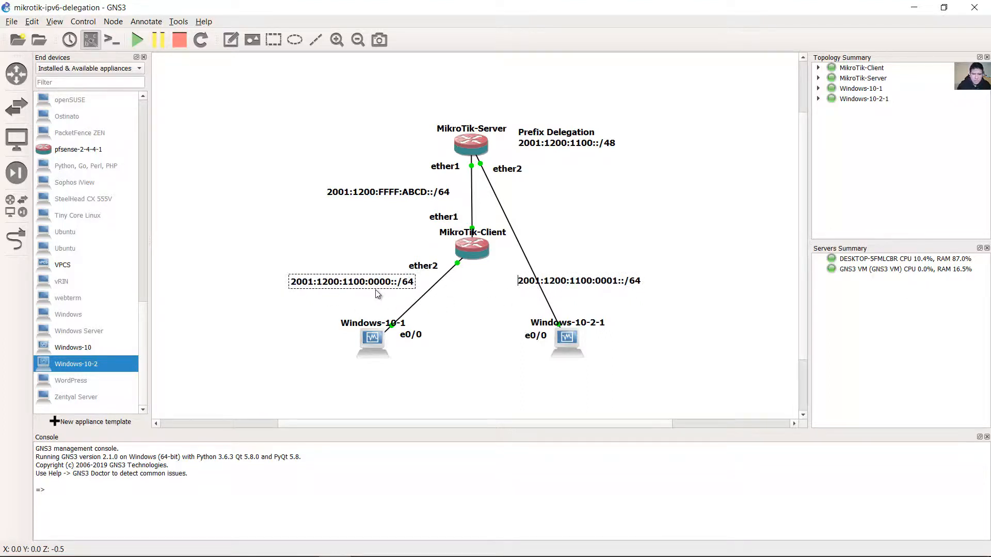
pyautogui.click(568, 147)
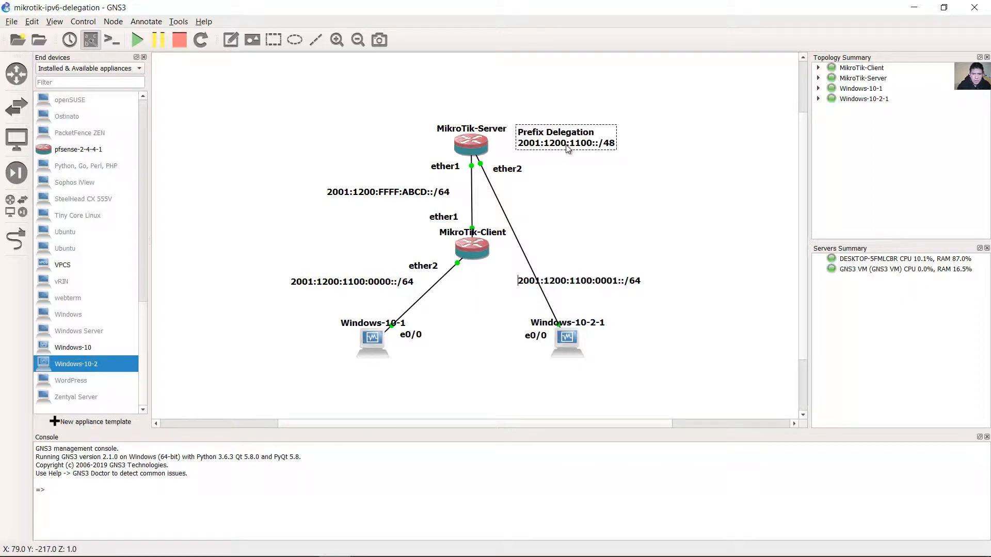
pyautogui.moveTo(568, 147); pyautogui.dragTo(564, 146)
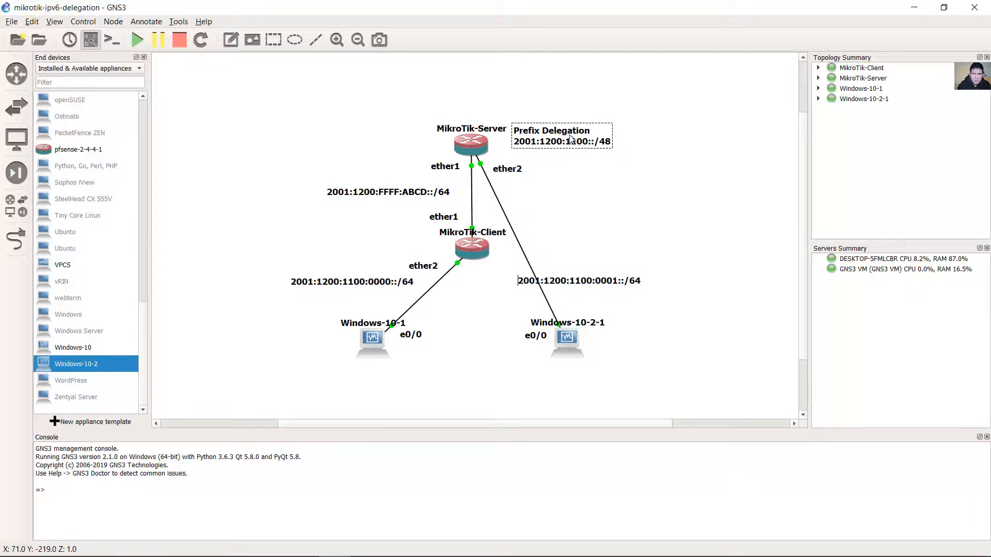
pyautogui.moveTo(375, 284); pyautogui.dragTo(374, 283)
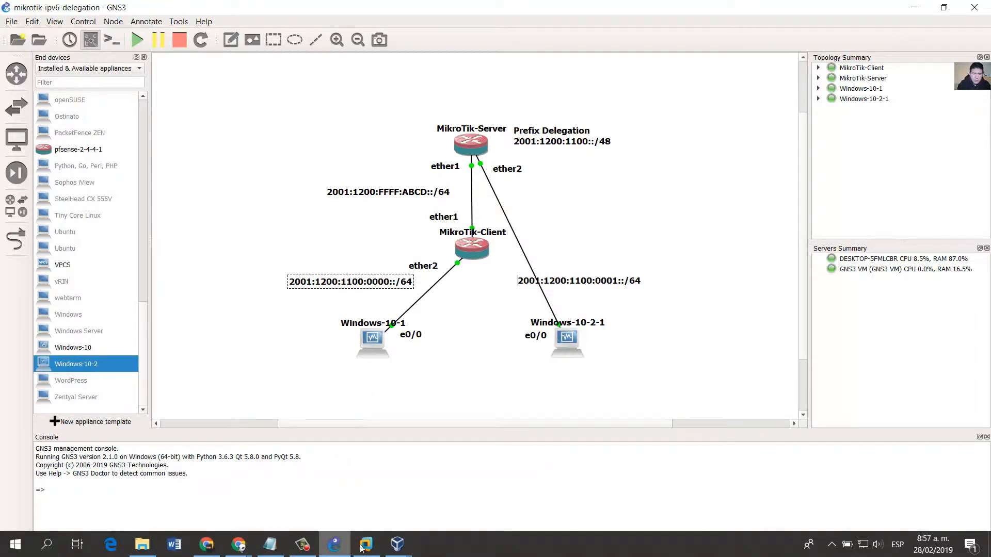
# Return to the Windows-10 machine, apply the DHCPv6 client with a pool prefix length of 64 and view its status
pyautogui.moveTo(393, 539)
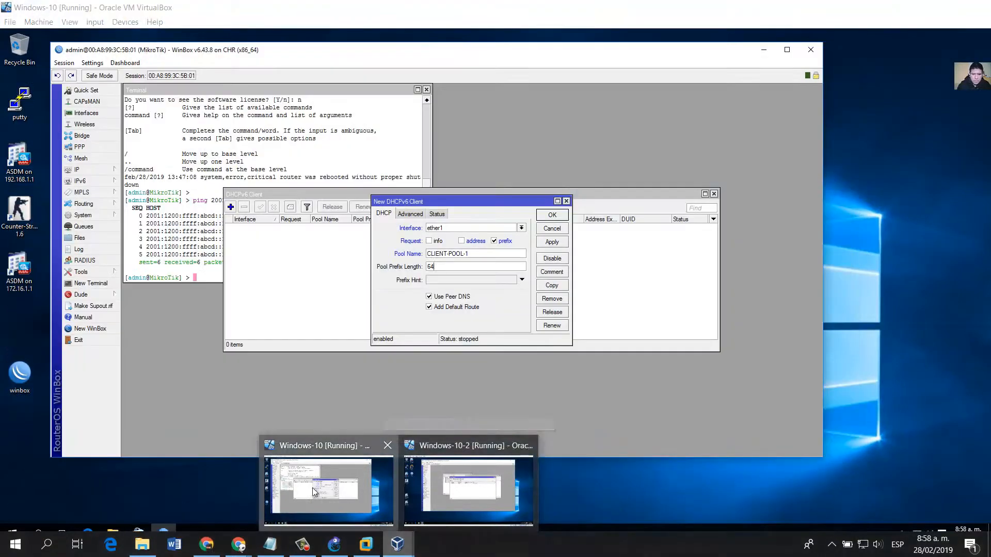
pyautogui.click(314, 492)
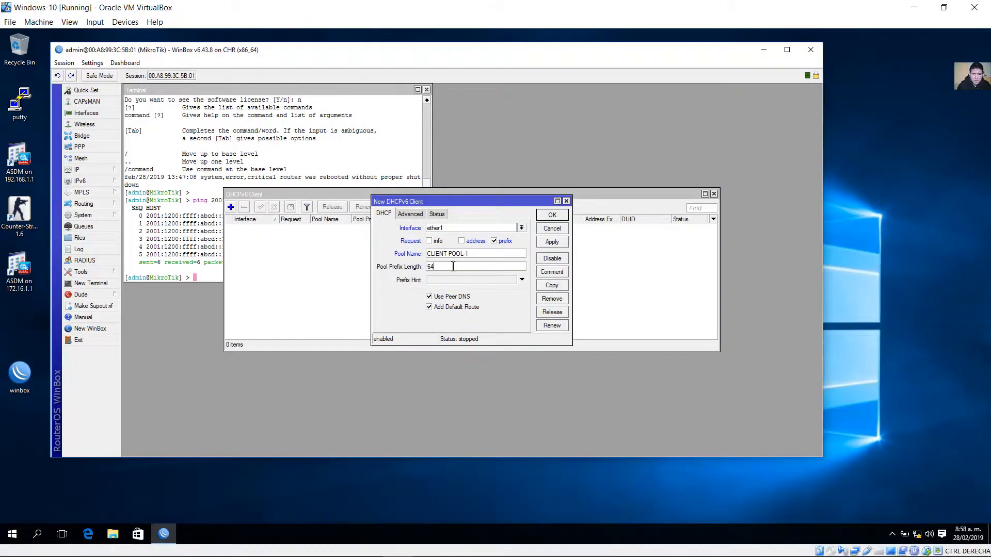
pyautogui.doubleClick(429, 266)
pyautogui.click(552, 242)
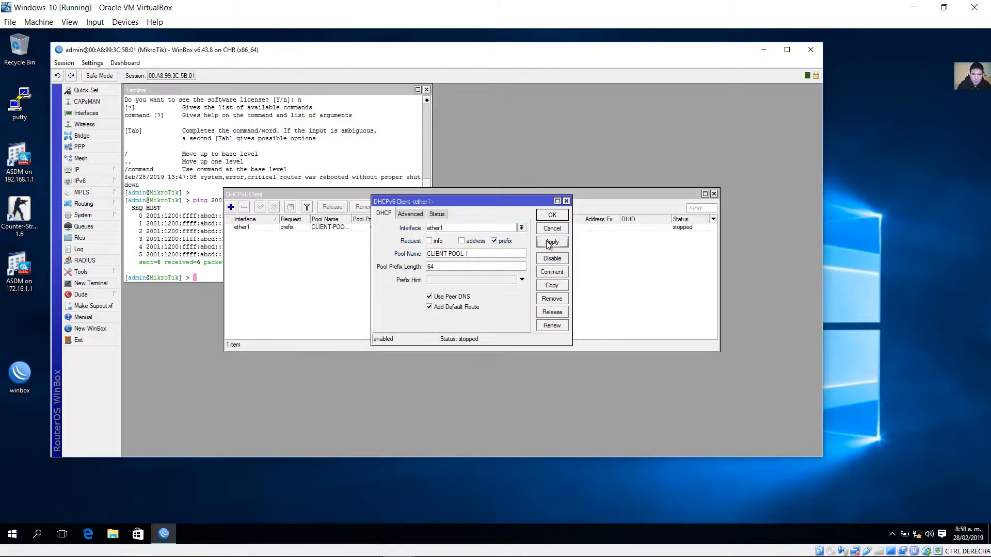
pyautogui.click(436, 214)
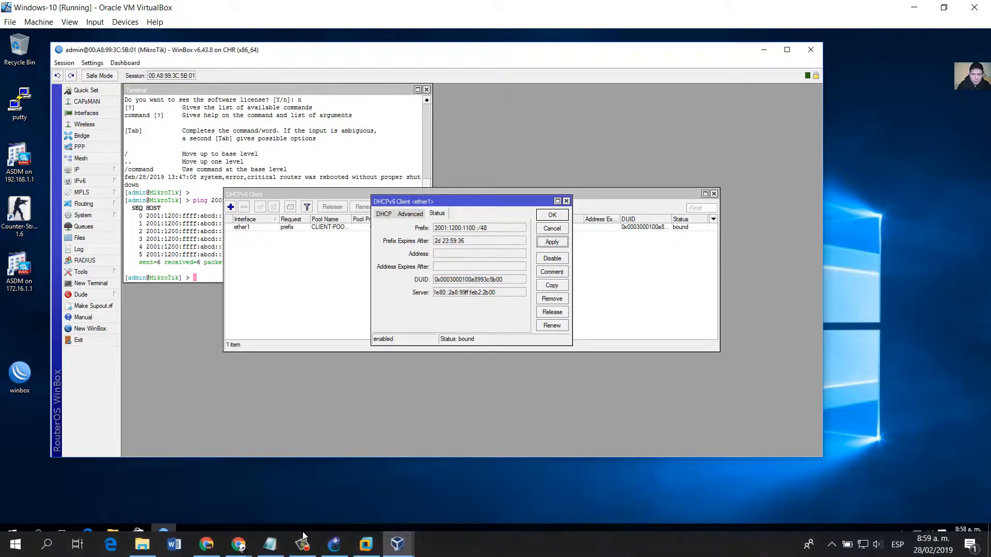
# Switch to the Windows-10-2 machine and inspect the link-local address of ether1 in the server's IPv6 address list
pyautogui.click(368, 546)
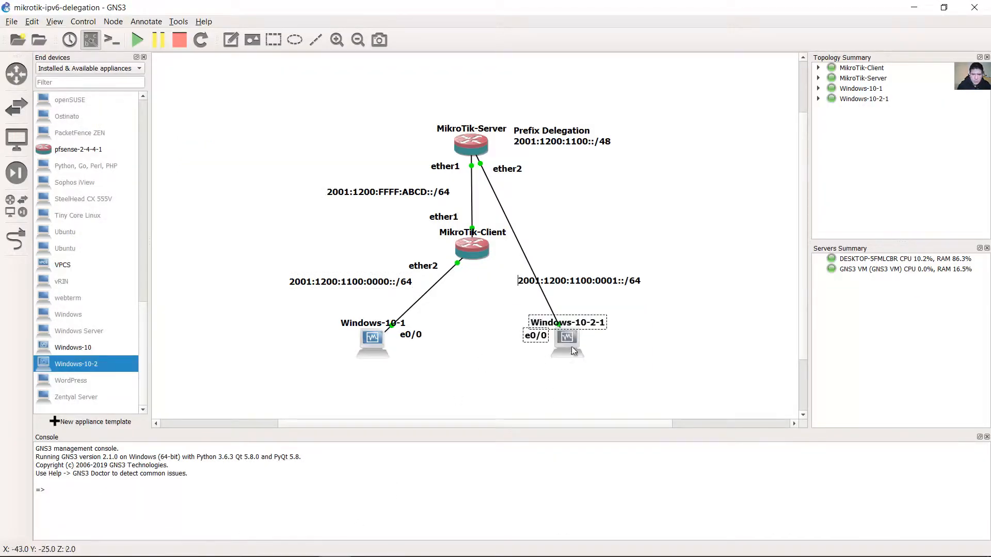
pyautogui.moveTo(404, 540)
pyautogui.click(500, 485)
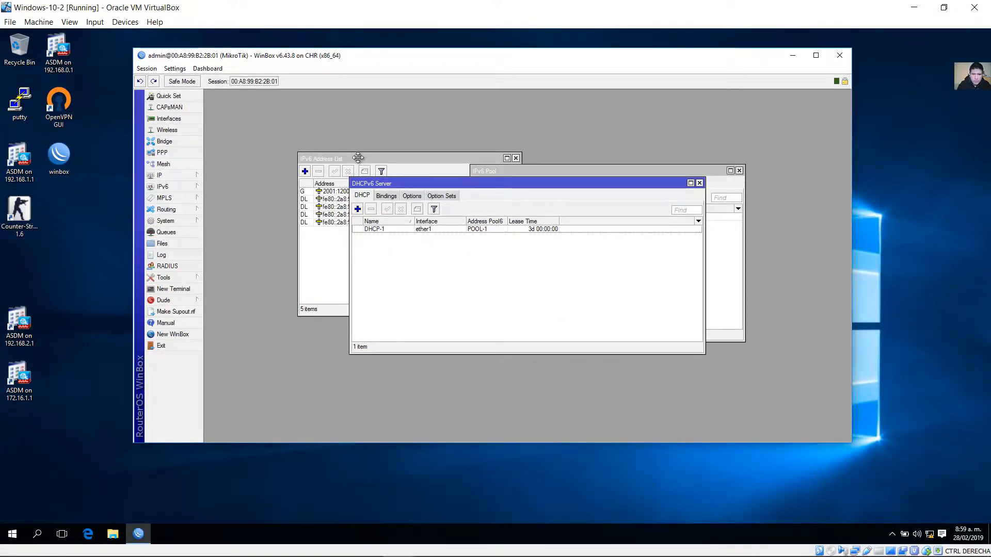
pyautogui.click(353, 169)
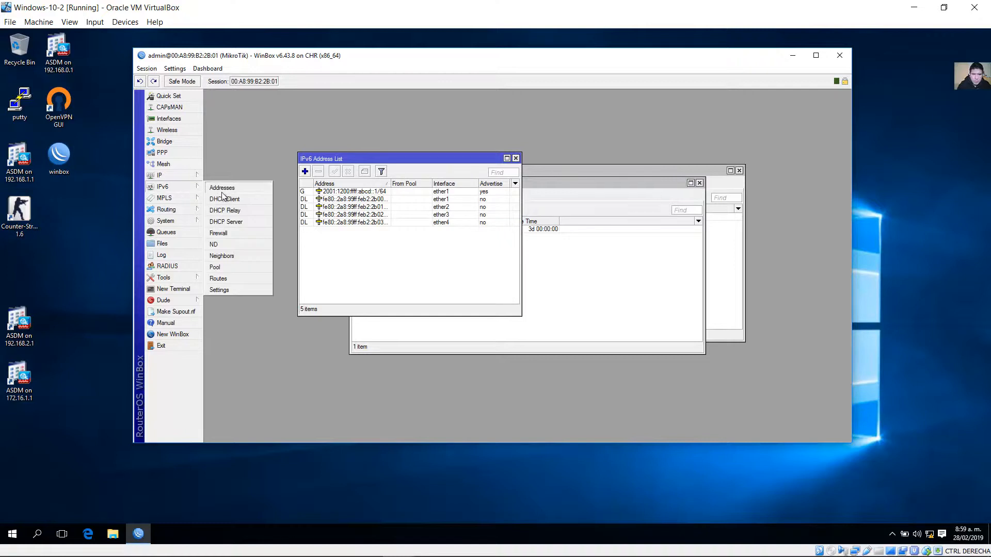
pyautogui.click(387, 200)
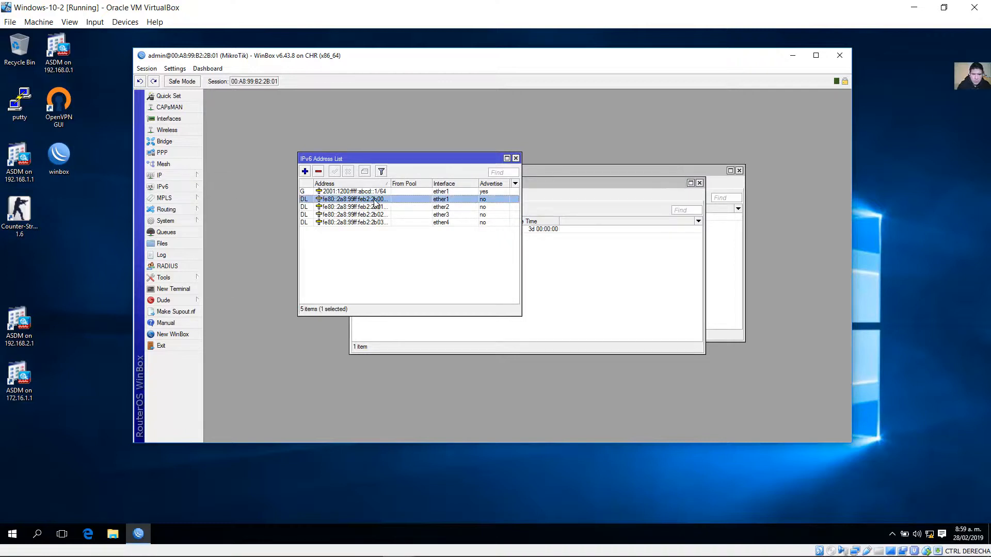
pyautogui.doubleClick(379, 201)
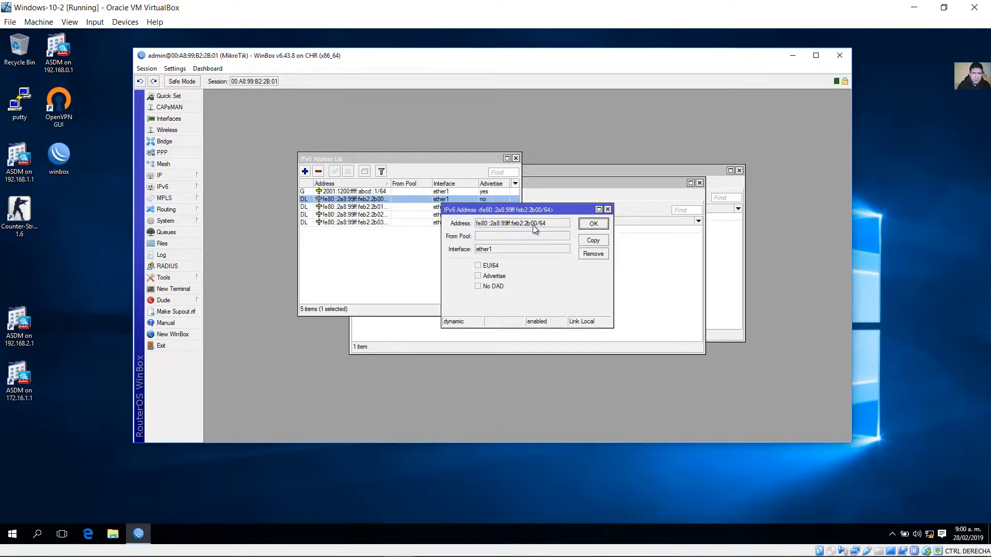
pyautogui.click(588, 224)
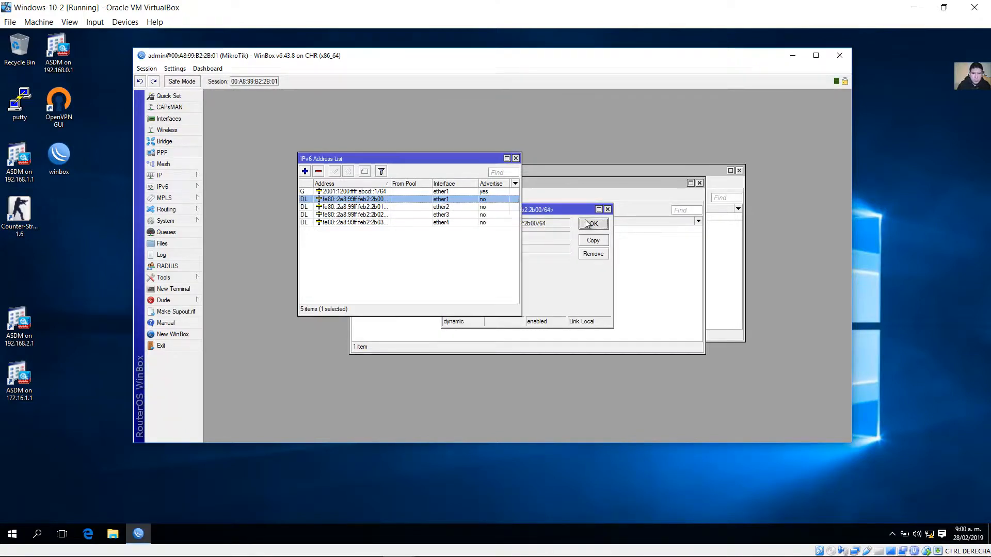
# Open the DHCPv6 server's bindings on the MikroTik-Server router and select the 2001:1200:1100::/48 binding for inspection
pyautogui.click(188, 190)
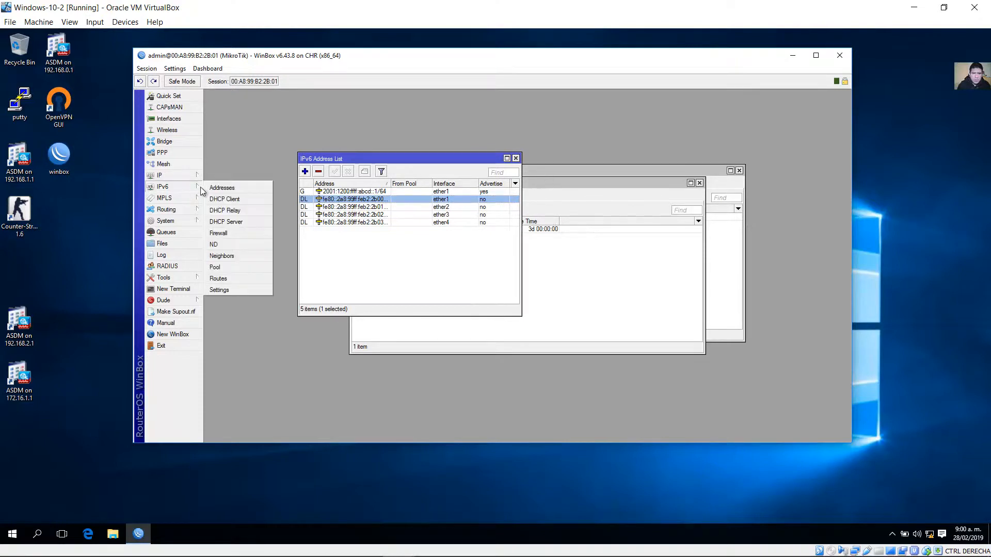
pyautogui.click(243, 223)
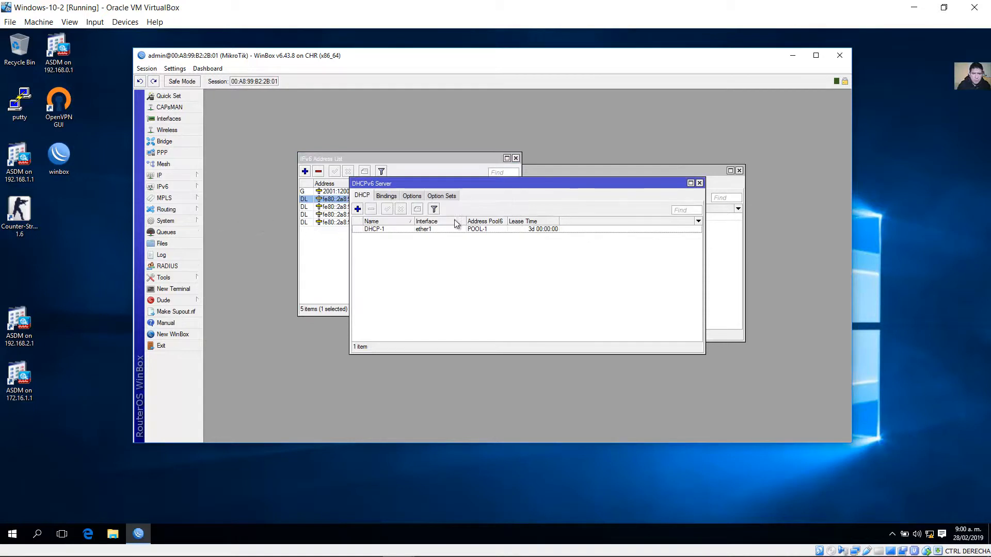
pyautogui.click(386, 197)
pyautogui.moveTo(423, 184); pyautogui.dragTo(339, 191)
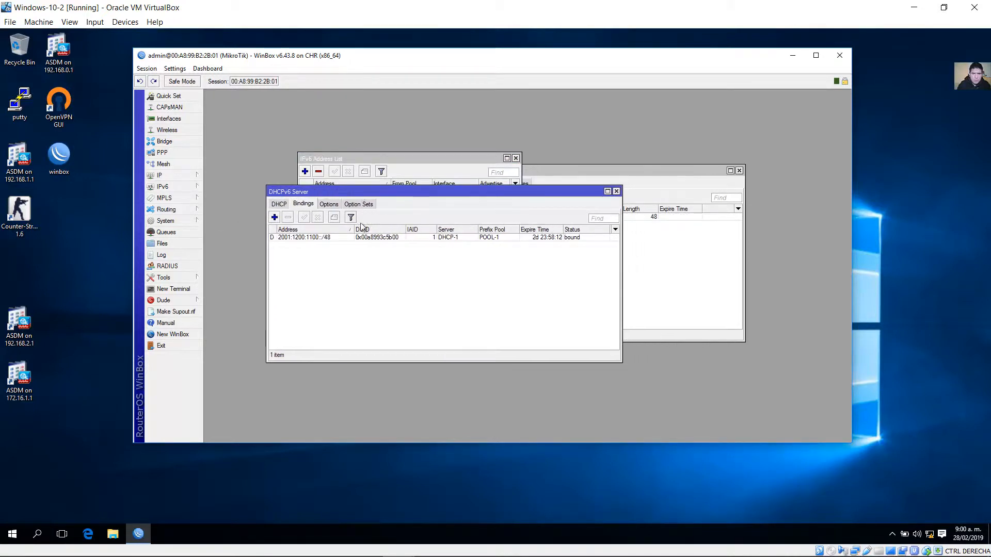
pyautogui.click(306, 238)
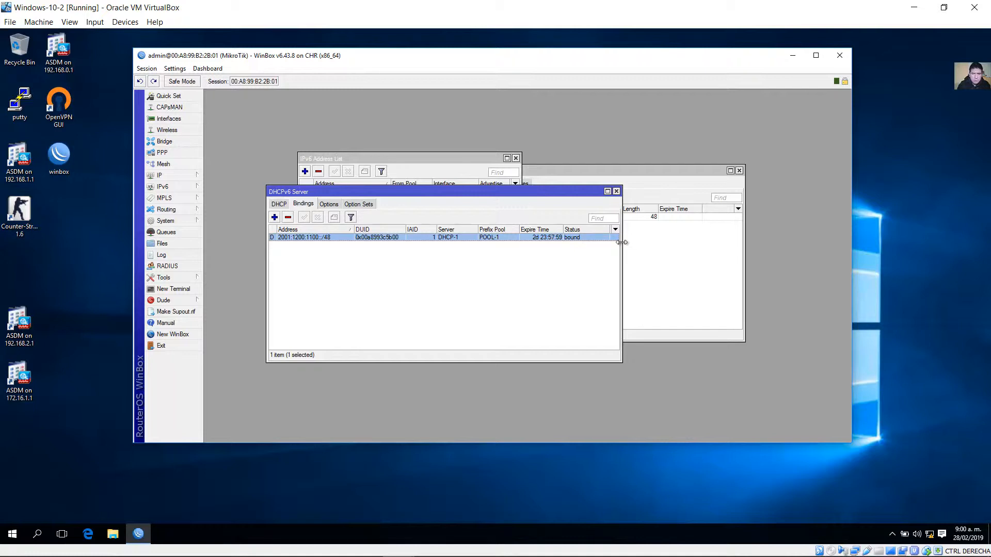
# Close the DHCPv6 server, IPv6 pool and address list windows, quit WinBox and minimize the Windows-10-2 machine
pyautogui.click(616, 191)
pyautogui.click(664, 166)
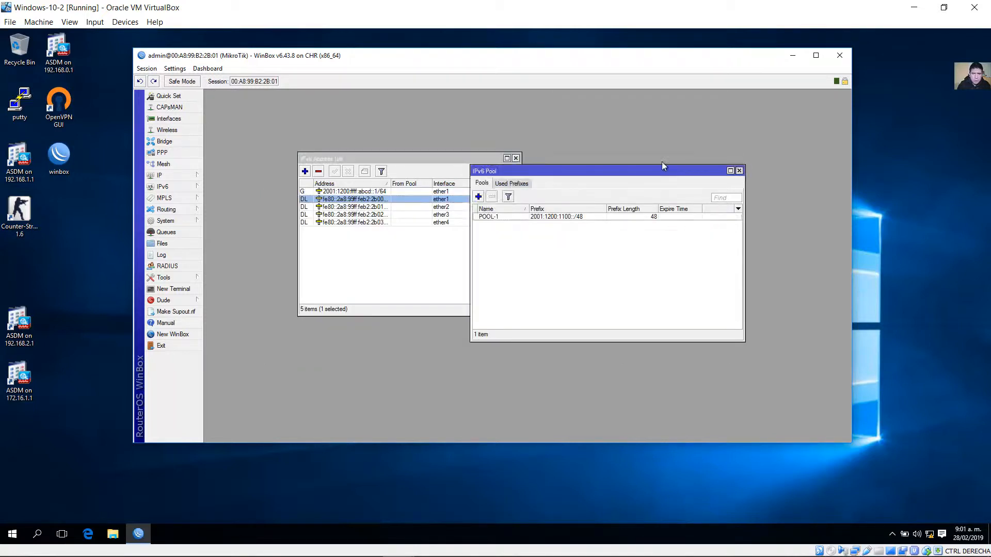
pyautogui.click(739, 170)
pyautogui.click(516, 158)
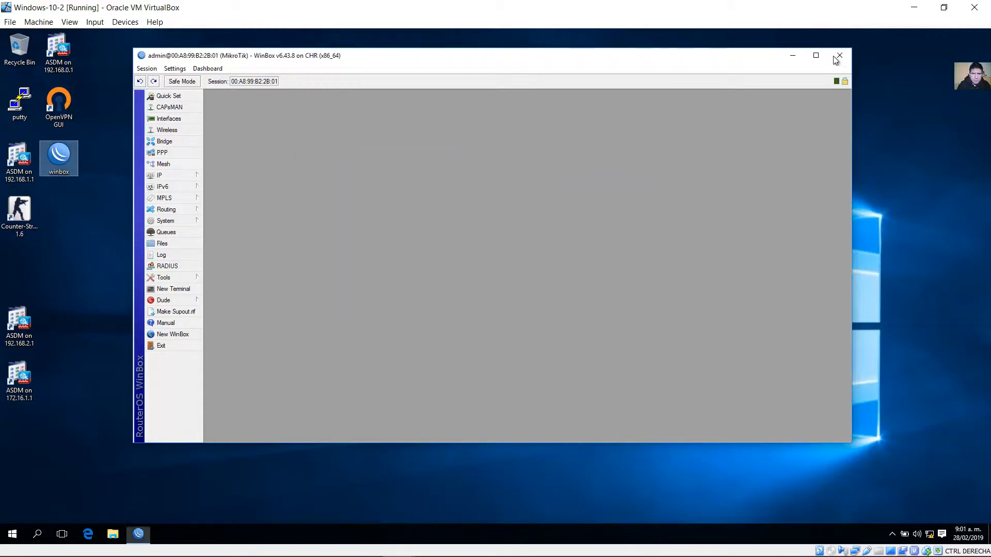
pyautogui.click(839, 56)
pyautogui.click(919, 8)
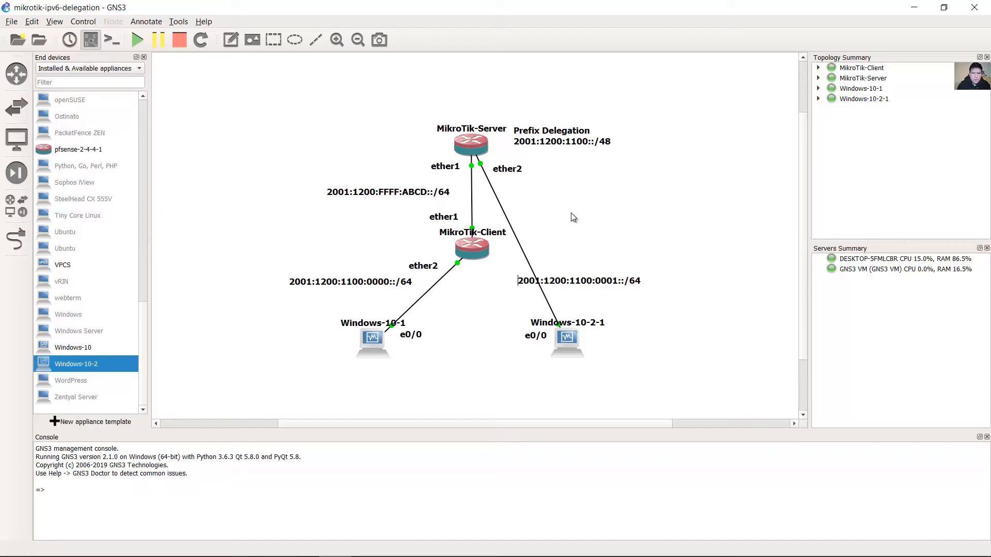
# Delete the link between MikroTik-Server and Windows-10-2-1 in the GNS3 topology
pyautogui.moveTo(483, 296); pyautogui.dragTo(454, 239)
pyautogui.click(481, 275)
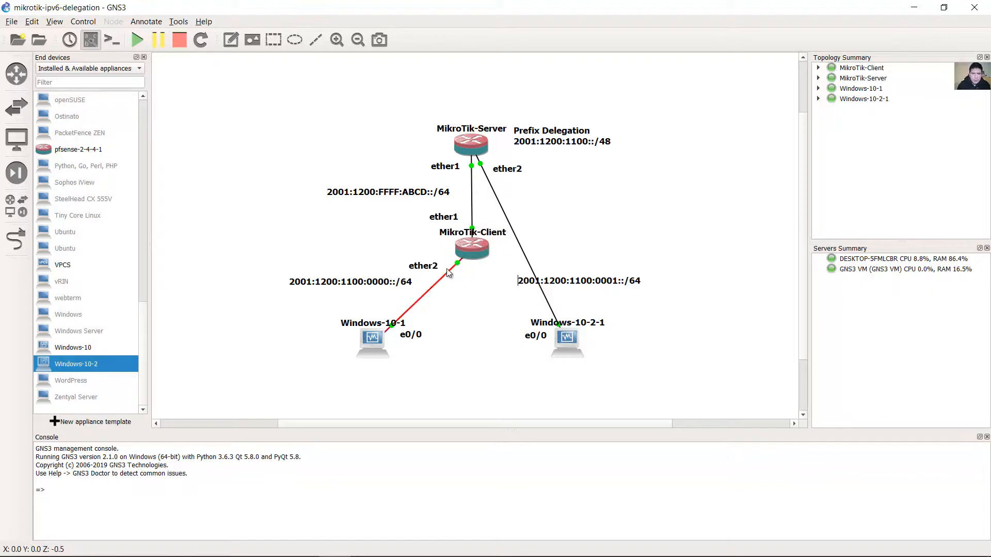
pyautogui.rightClick(513, 233)
pyautogui.click(551, 282)
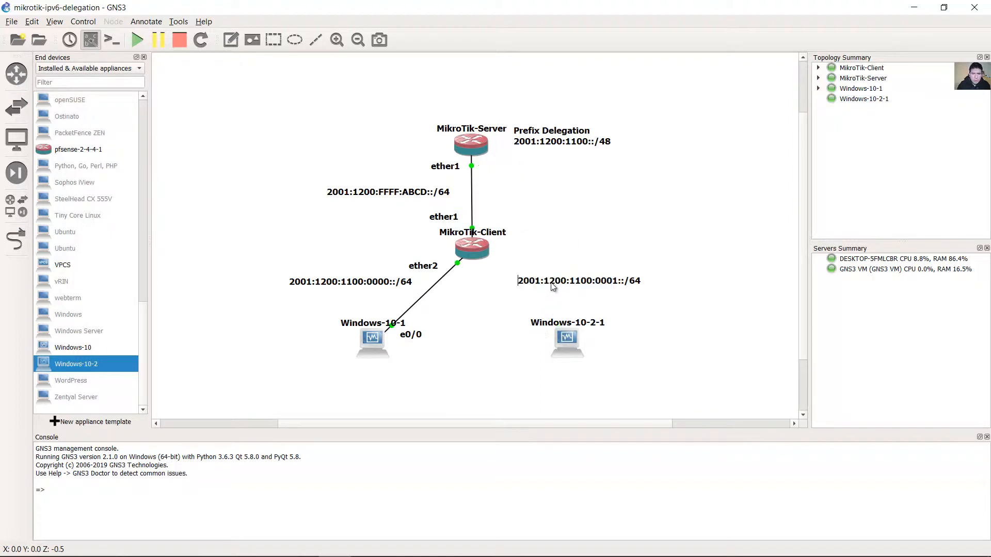
# Add a link from ether3 of MikroTik-Client to Ethernet0 of Windows-10-2-1
pyautogui.click(16, 239)
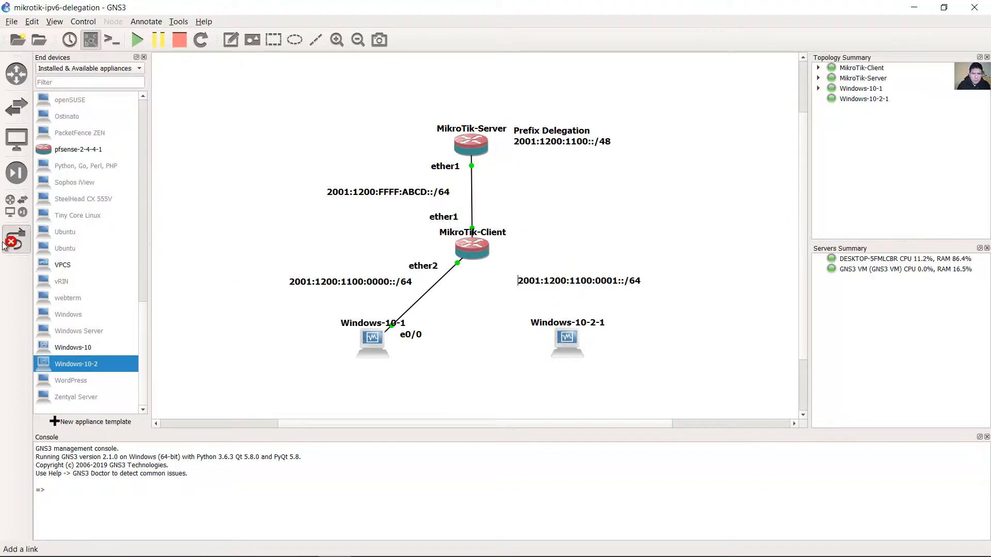
pyautogui.click(477, 260)
pyautogui.click(510, 291)
pyautogui.click(565, 344)
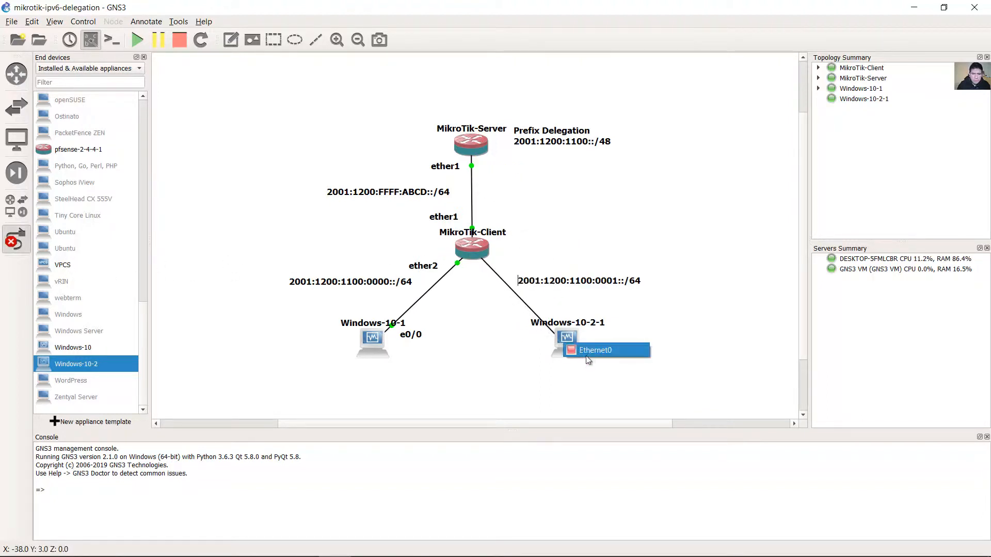
pyautogui.click(587, 353)
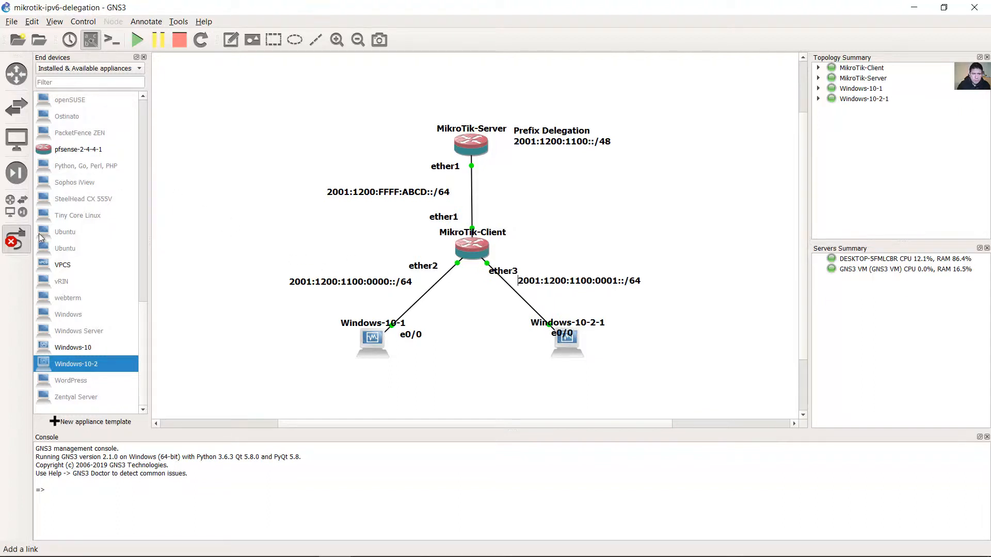
pyautogui.click(23, 239)
# Move the ether3 label above the new link and the e0/0 label to the left of Windows-10-2-1
pyautogui.moveTo(508, 272); pyautogui.dragTo(525, 265)
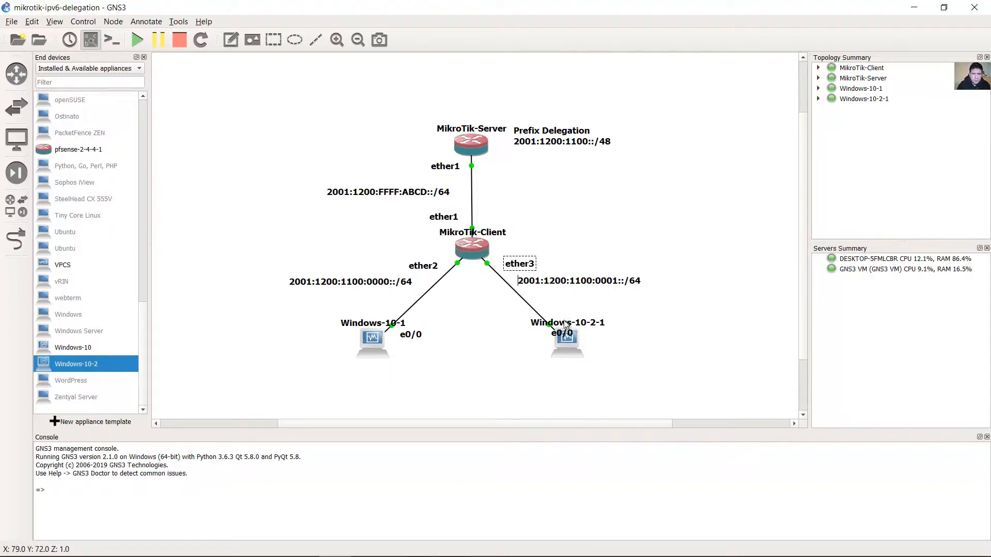
pyautogui.moveTo(565, 326); pyautogui.dragTo(534, 330)
pyautogui.click(658, 216)
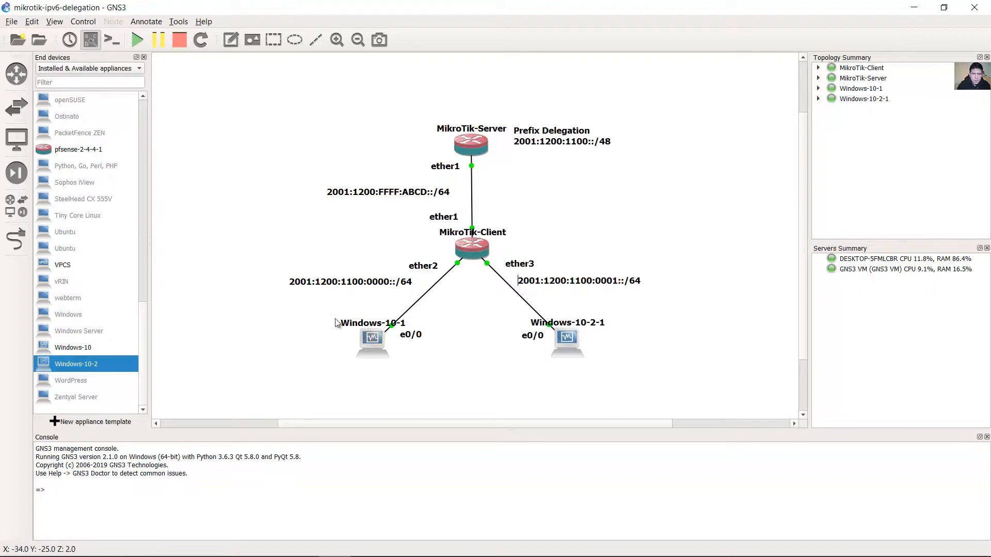
# Select Windows-10-1 in the topology, switch to the Windows-10 machine and close the DHCPv6 client and other open WinBox windows
pyautogui.moveTo(323, 302); pyautogui.dragTo(426, 374)
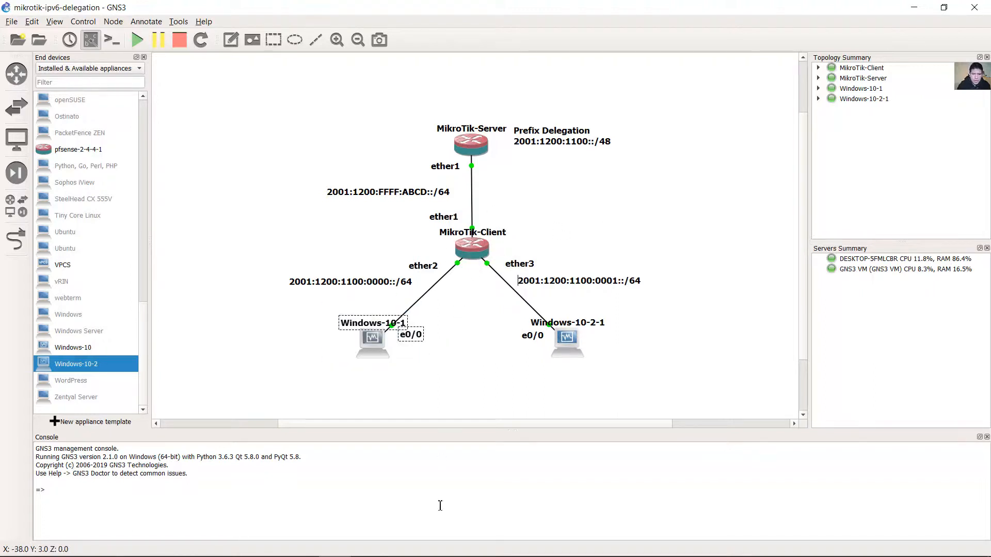
pyautogui.moveTo(397, 545)
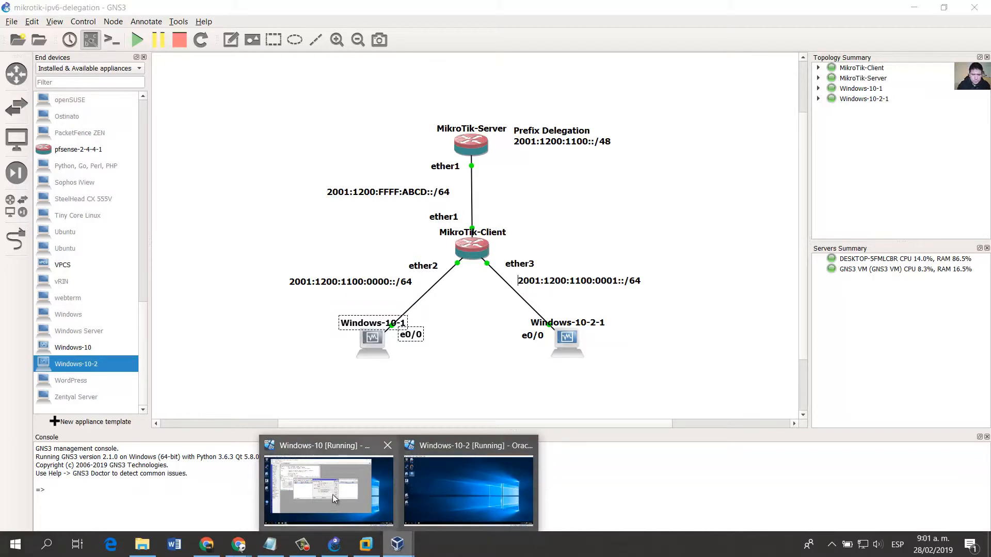
pyautogui.click(332, 472)
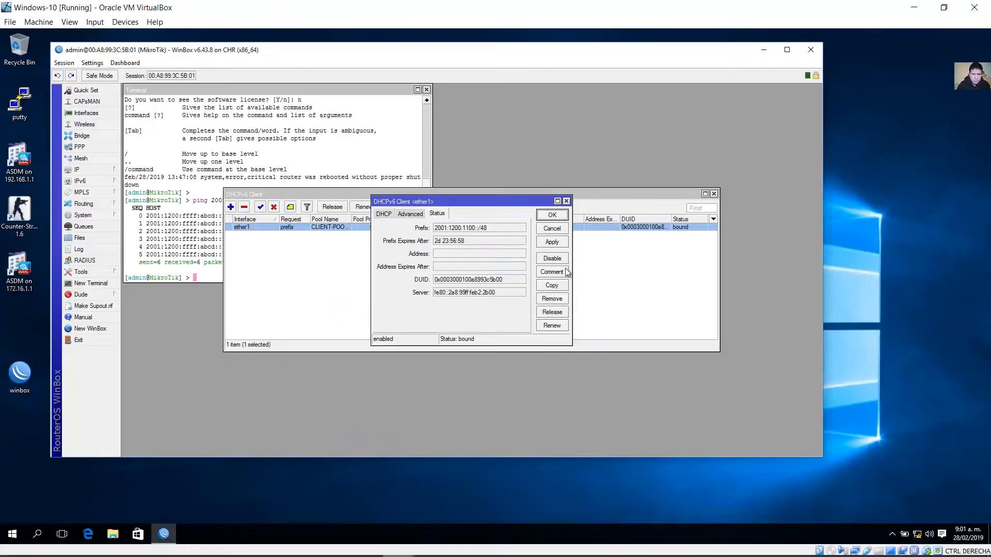
pyautogui.click(562, 216)
pyautogui.click(714, 194)
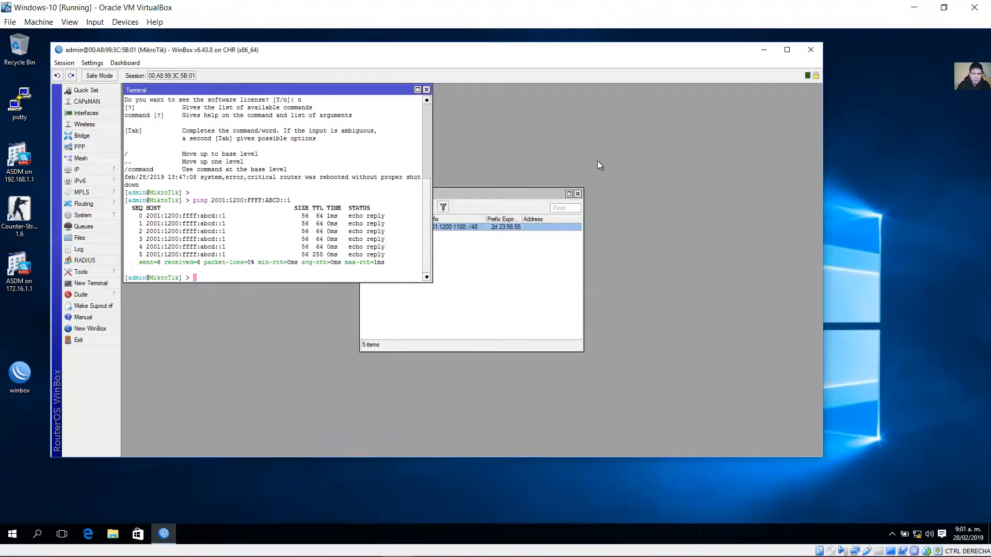
pyautogui.click(577, 194)
# Start a new IPv6 address entry on the client router, checking the ether2 port and subnet labels in the GNS3 topology
pyautogui.click(98, 180)
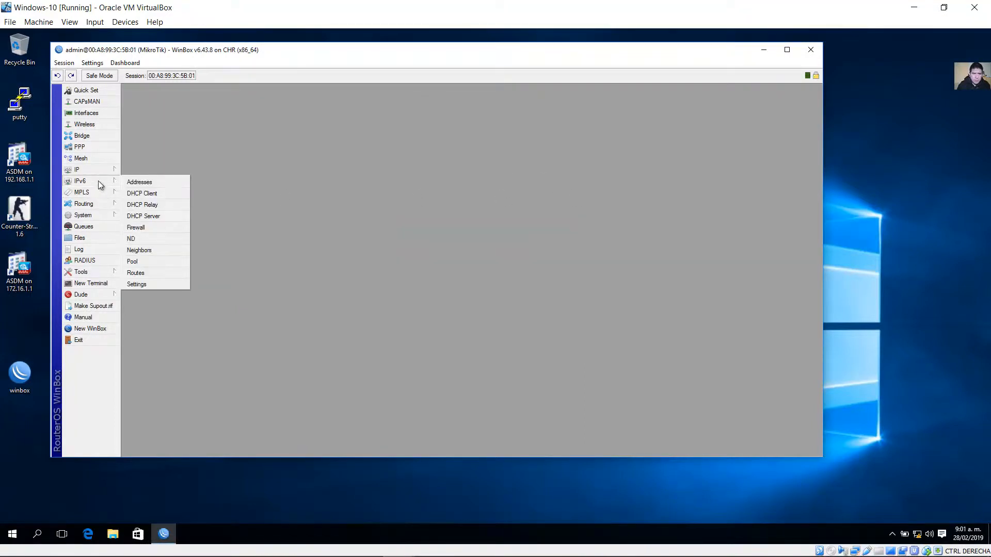
pyautogui.click(144, 183)
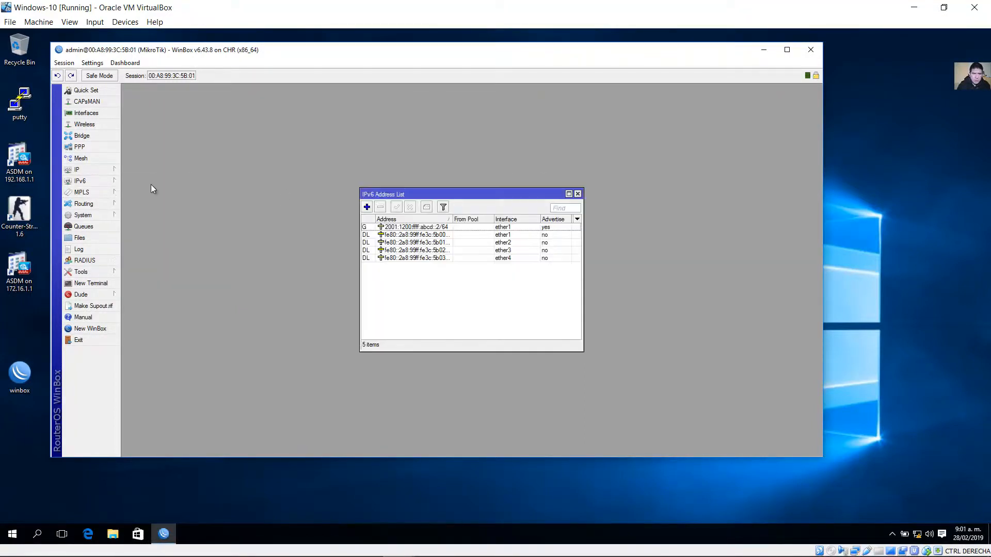
pyautogui.click(367, 207)
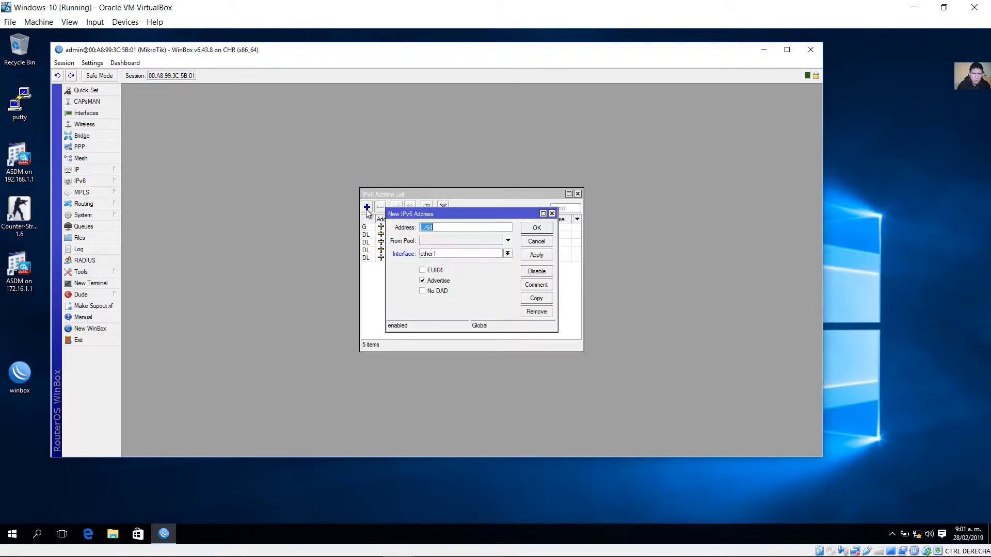
pyautogui.click(331, 552)
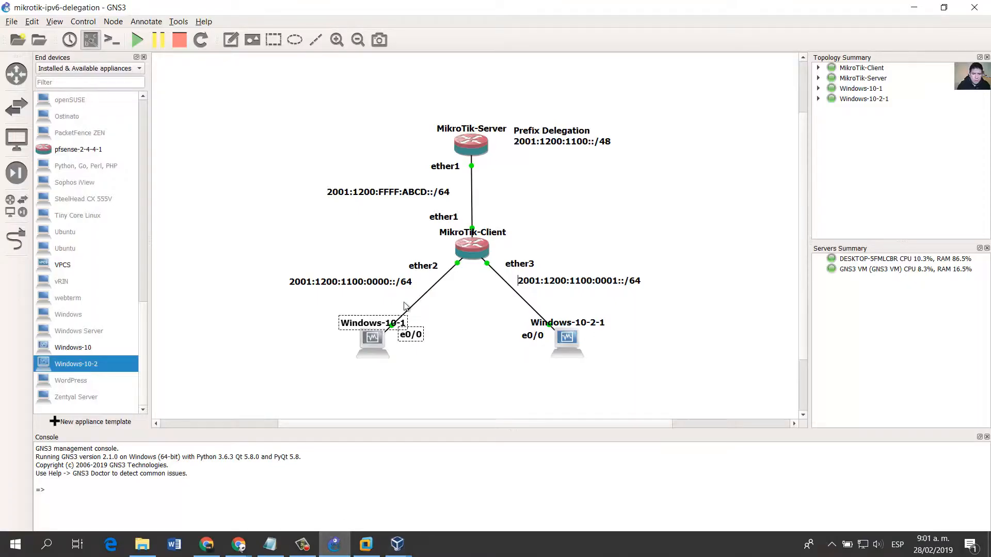
pyautogui.click(420, 264)
pyautogui.click(375, 284)
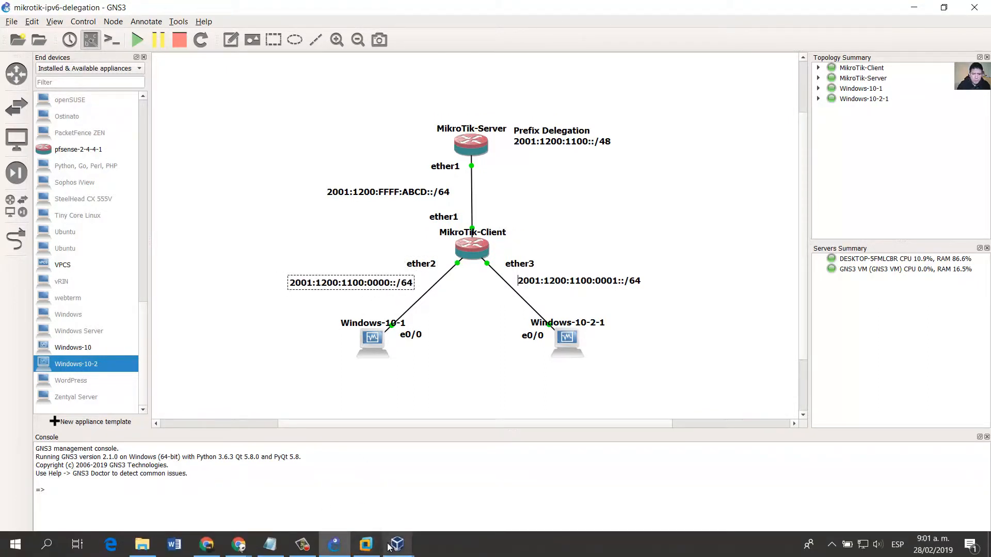
pyautogui.moveTo(390, 546)
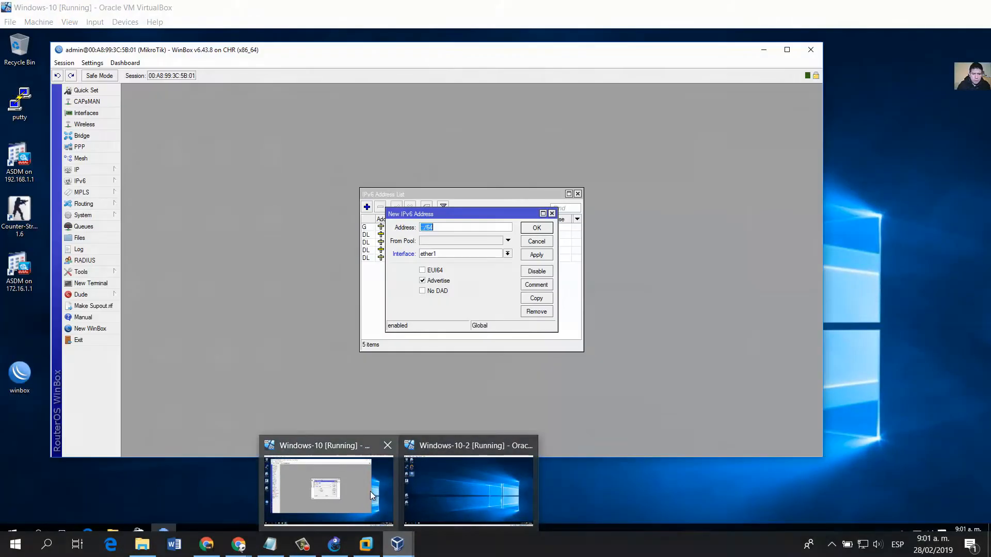
pyautogui.click(370, 491)
# Set the new IPv6 address to ::1/64 on interface ether2, drawn from CLIENT-POOL-1
pyautogui.click(423, 226)
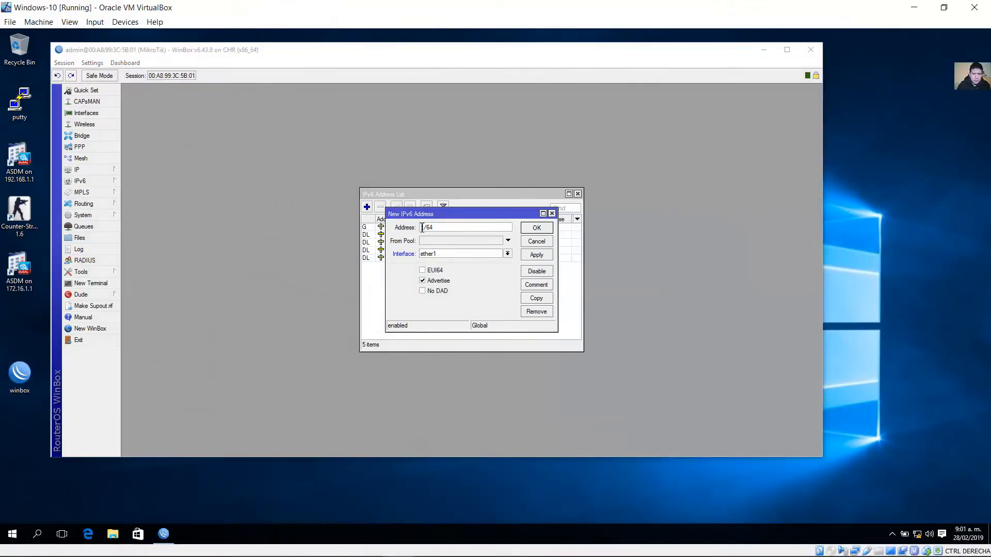
pyautogui.click(507, 254)
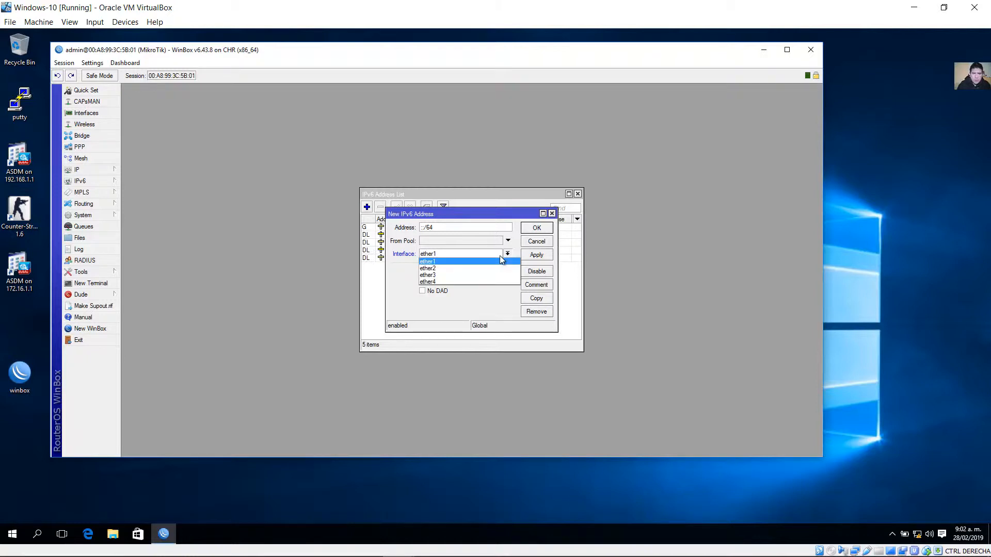
pyautogui.click(456, 268)
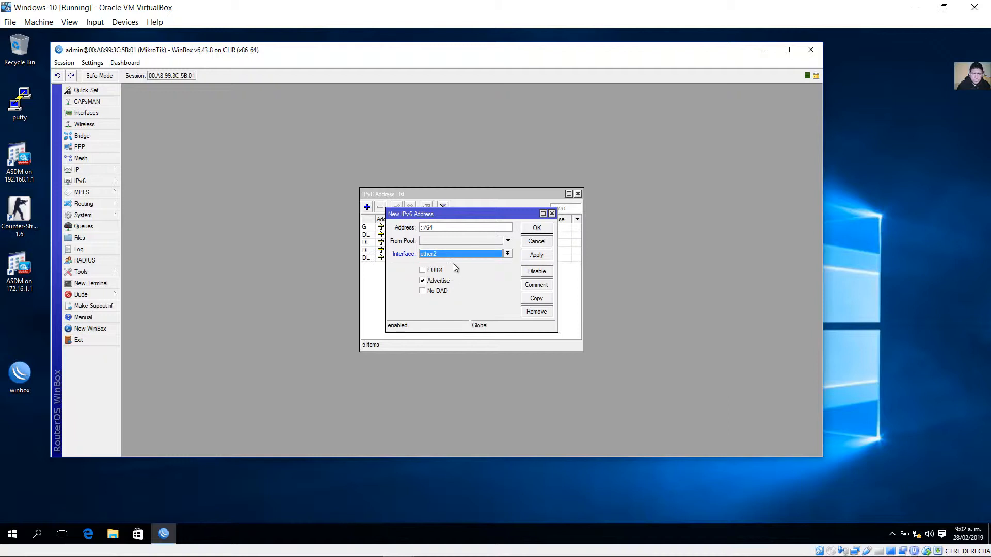
pyautogui.click(509, 241)
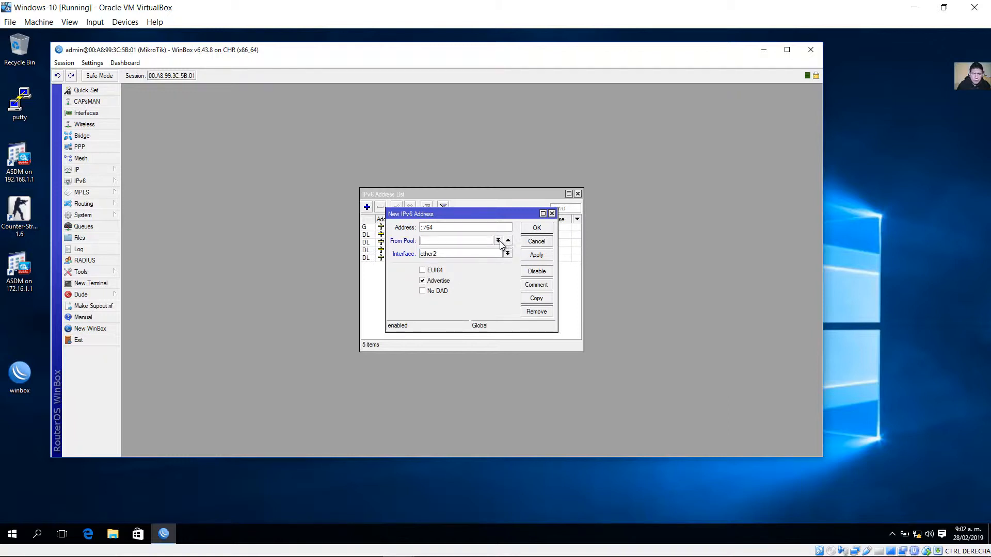
pyautogui.click(499, 242)
pyautogui.click(452, 249)
pyautogui.click(427, 228)
pyautogui.write('1')
pyautogui.moveTo(428, 227); pyautogui.dragTo(411, 232)
# Compare the delegated /48 prefix with the ether2 /64 subnet label in GNS3 and return to the Windows-10 machine
pyautogui.click(335, 544)
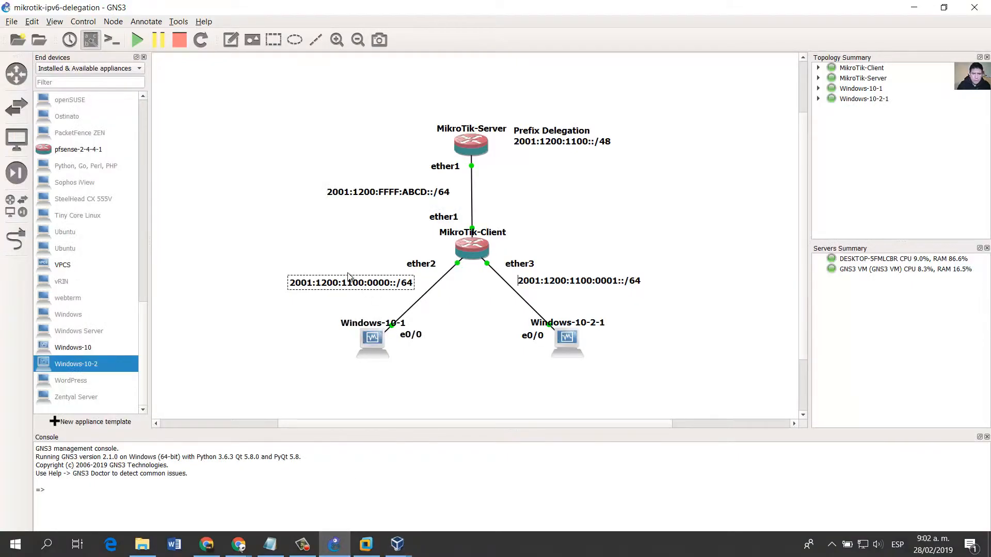
pyautogui.click(570, 144)
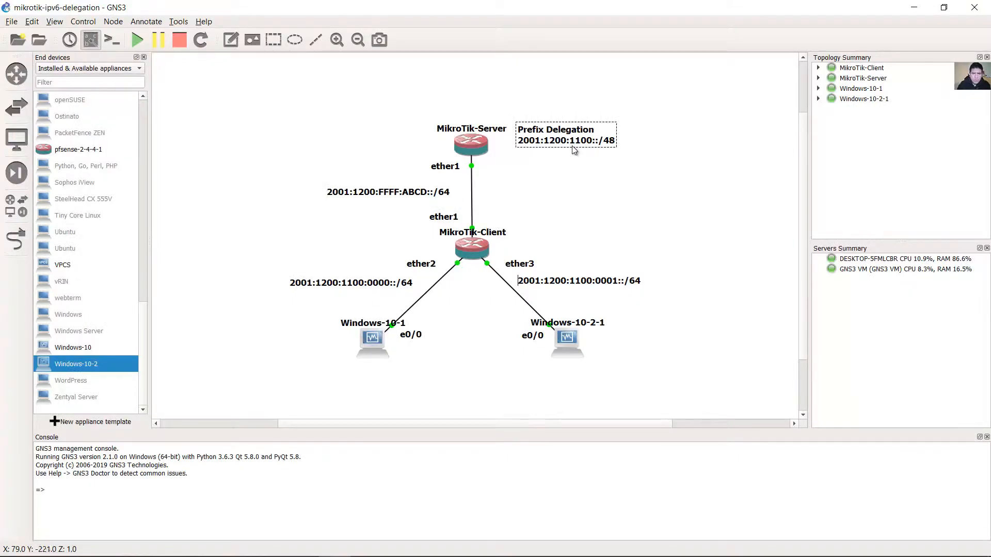
pyautogui.click(575, 159)
pyautogui.click(531, 146)
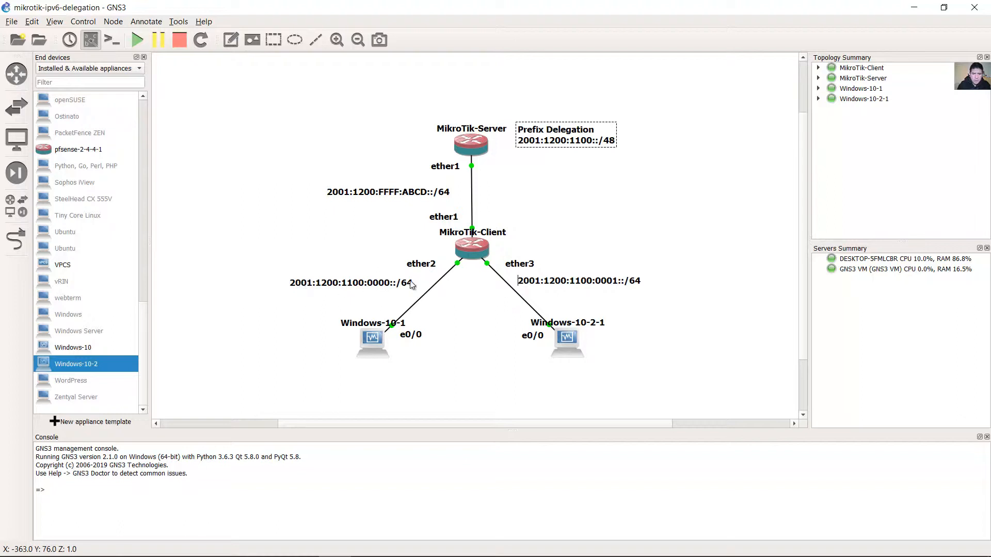
pyautogui.click(378, 286)
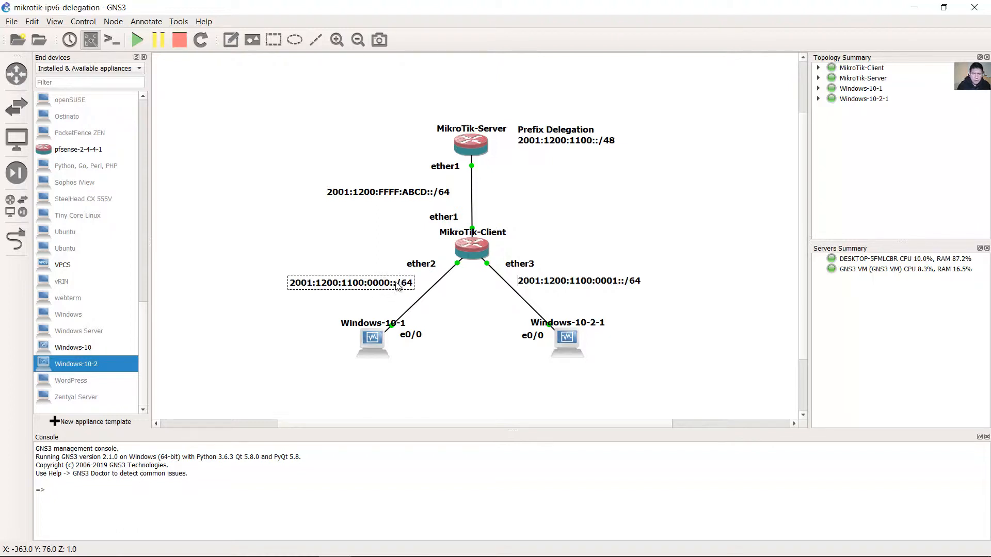
pyautogui.click(423, 264)
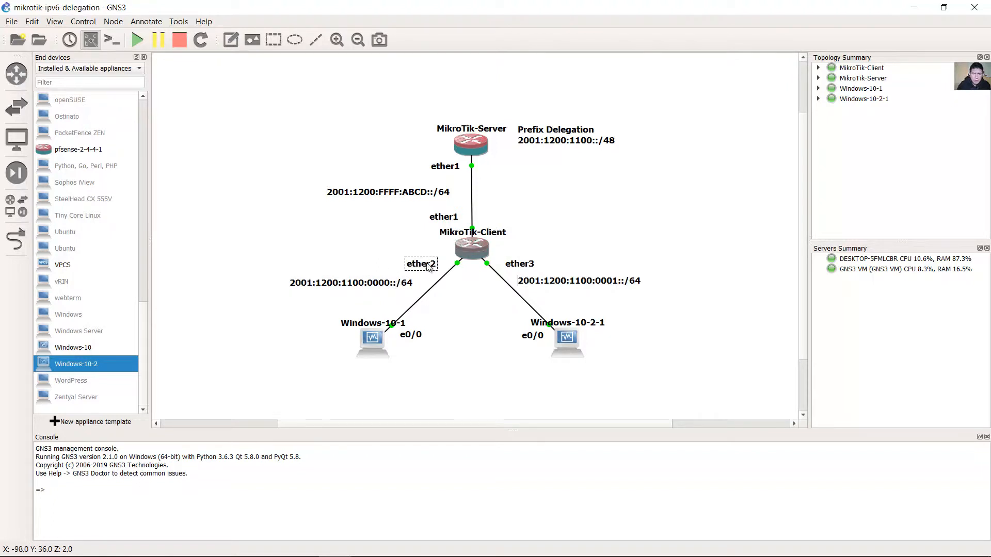
pyautogui.moveTo(338, 537)
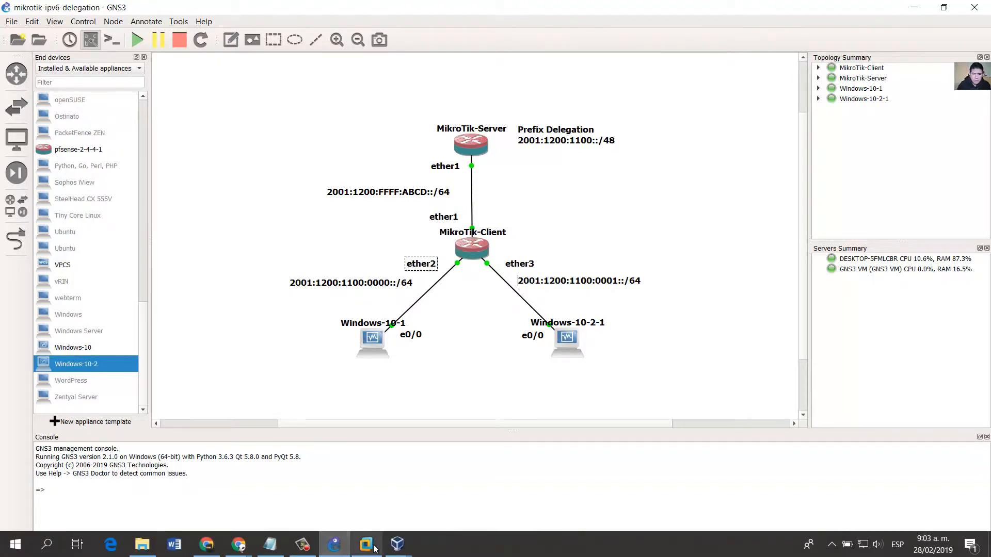
pyautogui.click(391, 546)
pyautogui.click(341, 497)
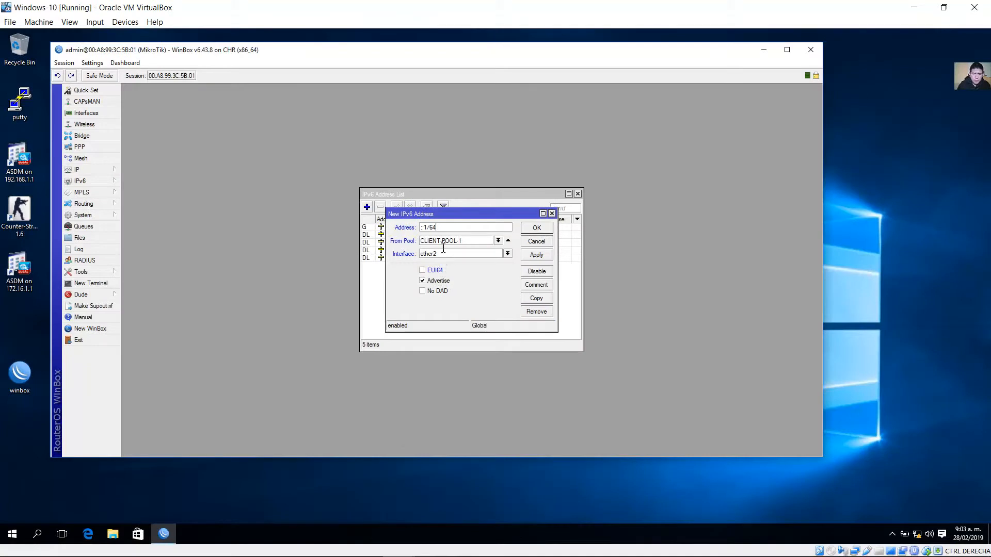
# Insert 0:0 into the host part of the new IPv6 address and apply the ether2 entry
pyautogui.moveTo(438, 229); pyautogui.dragTo(418, 228)
pyautogui.click(483, 230)
pyautogui.moveTo(392, 224); pyautogui.dragTo(389, 223)
pyautogui.click(426, 231)
pyautogui.write('0:0')
pyautogui.click(537, 256)
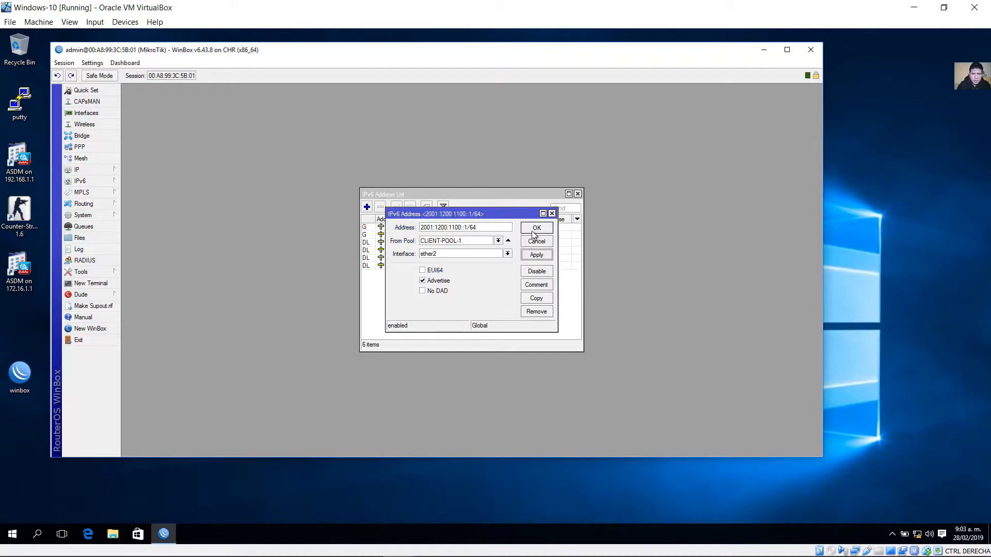
# Move the address dialog clear of the list entries, inspect the assigned ether2 address and close the dialog, keeping the entry
pyautogui.moveTo(480, 229); pyautogui.dragTo(420, 231)
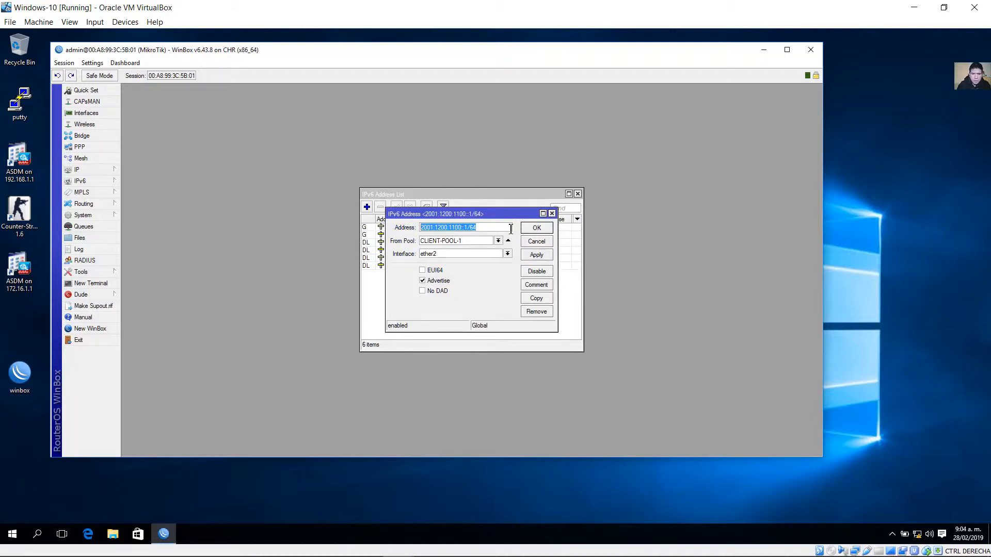
pyautogui.moveTo(488, 214); pyautogui.dragTo(485, 293)
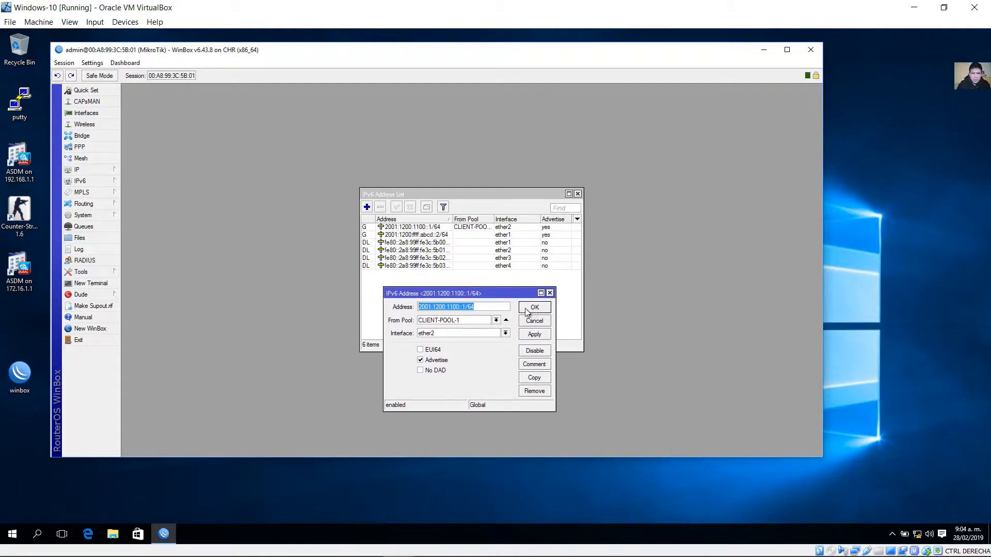
pyautogui.click(490, 307)
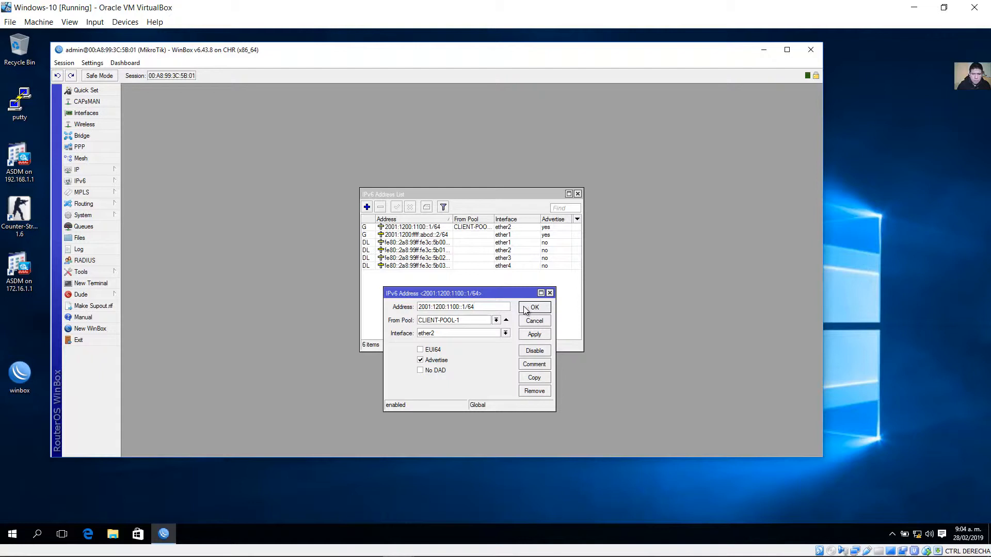
pyautogui.moveTo(464, 307); pyautogui.dragTo(405, 308)
pyautogui.click(534, 311)
# Add 2001:1200:1100::/64 as a second line to the ether2 subnet label in GNS3 and move the ether2 label slightly up
pyautogui.click(333, 551)
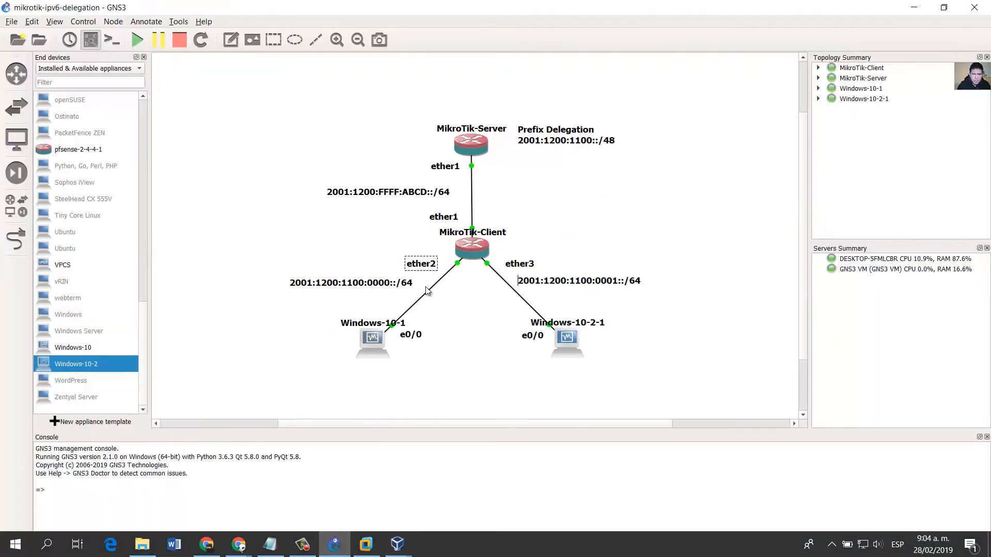
pyautogui.doubleClick(390, 283)
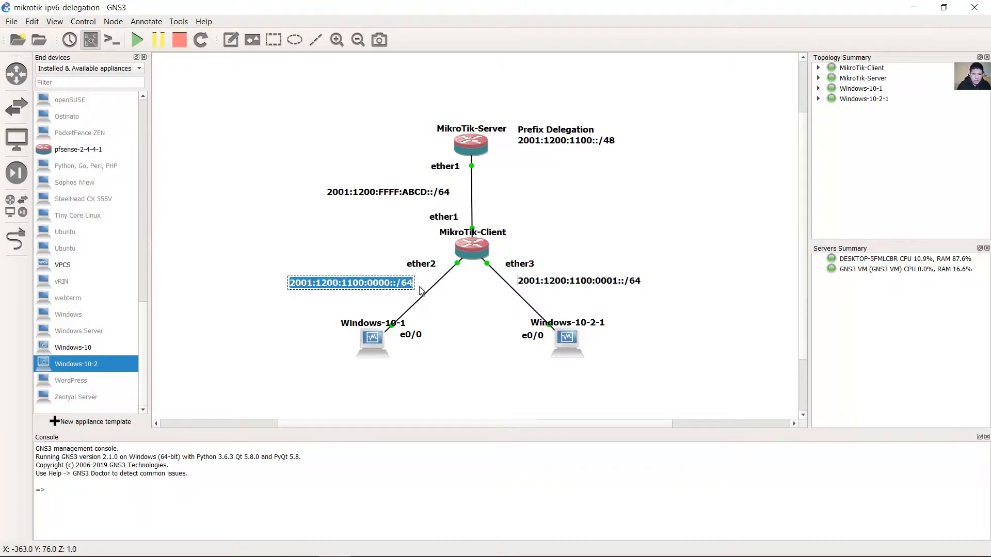
pyautogui.hotkey('alt', 'Tab')
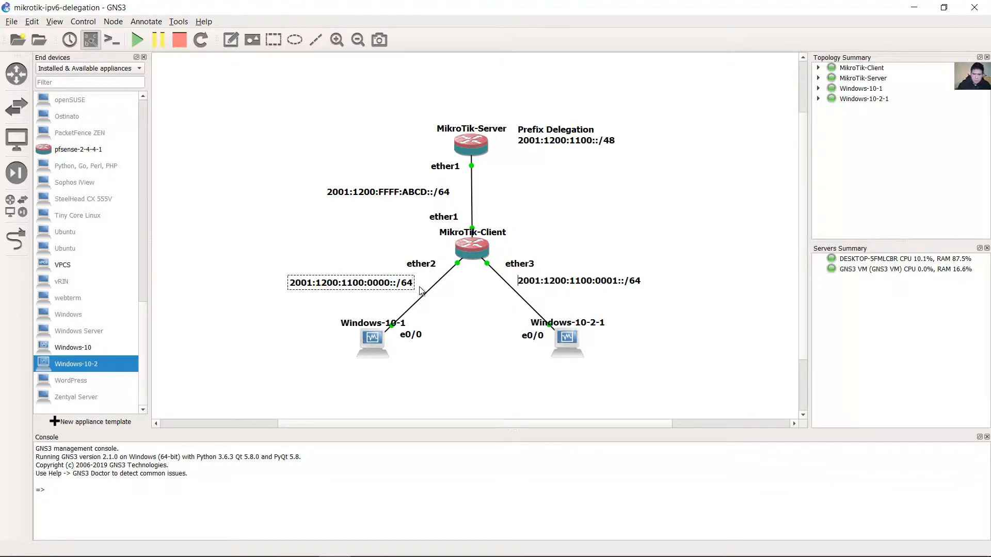
pyautogui.hotkey('ctrl', 'a')
pyautogui.hotkey('ctrl', 'c')
pyautogui.press('Right')
pyautogui.press('Return')
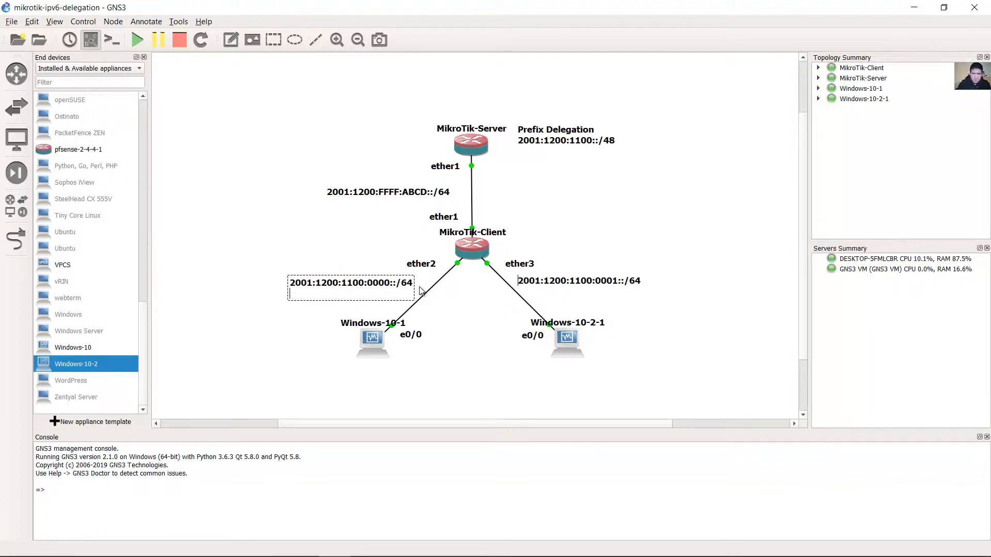
pyautogui.hotkey('ctrl', 'v')
pyautogui.press('BackSpace')
pyautogui.press('BackSpace')
pyautogui.press('BackSpace')
pyautogui.press('BackSpace')
pyautogui.press('BackSpace')
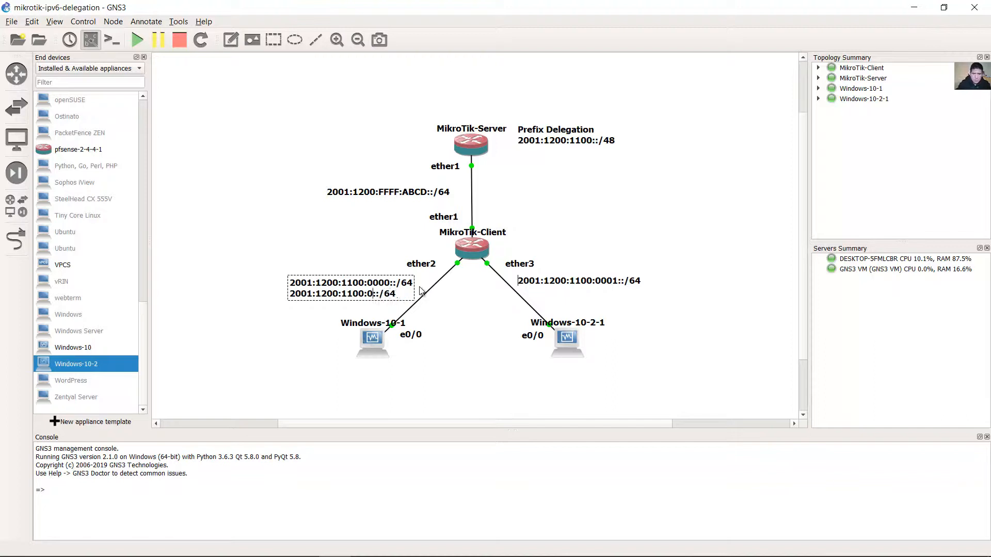
pyautogui.click(332, 263)
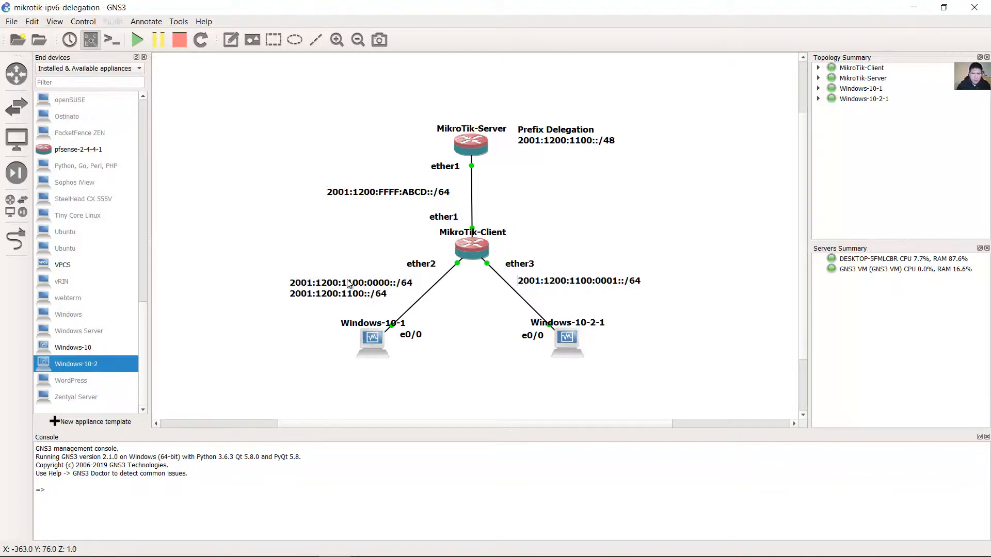
pyautogui.click(352, 288)
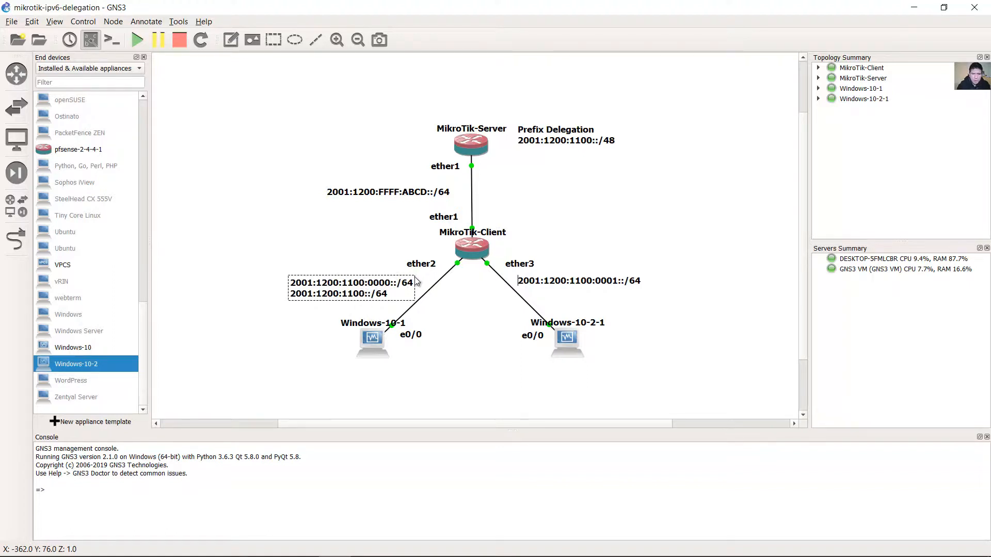
pyautogui.moveTo(433, 261); pyautogui.dragTo(438, 255)
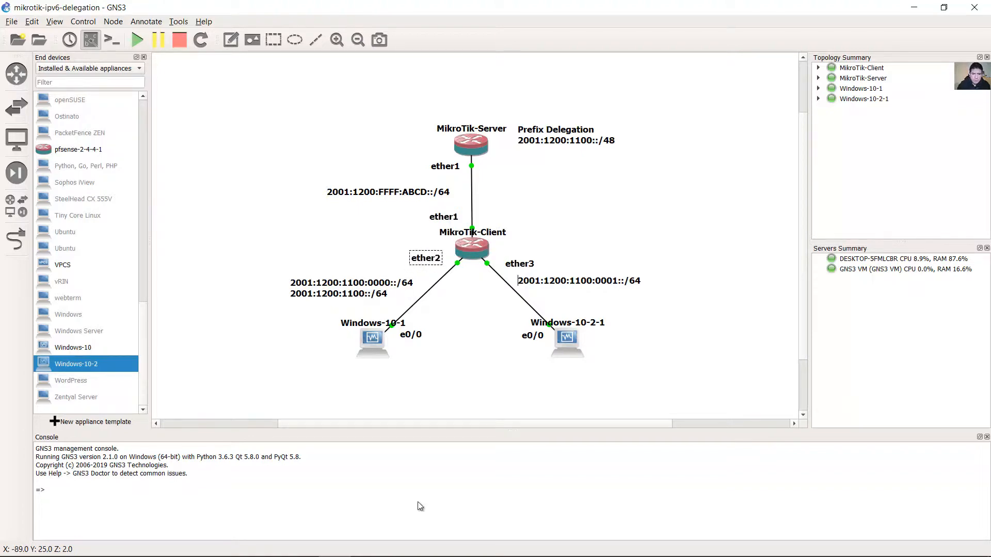
# Switch to the Windows-10 machine and widen the IPv6 Address List window to show its columns in full
pyautogui.moveTo(383, 543)
pyautogui.click(327, 487)
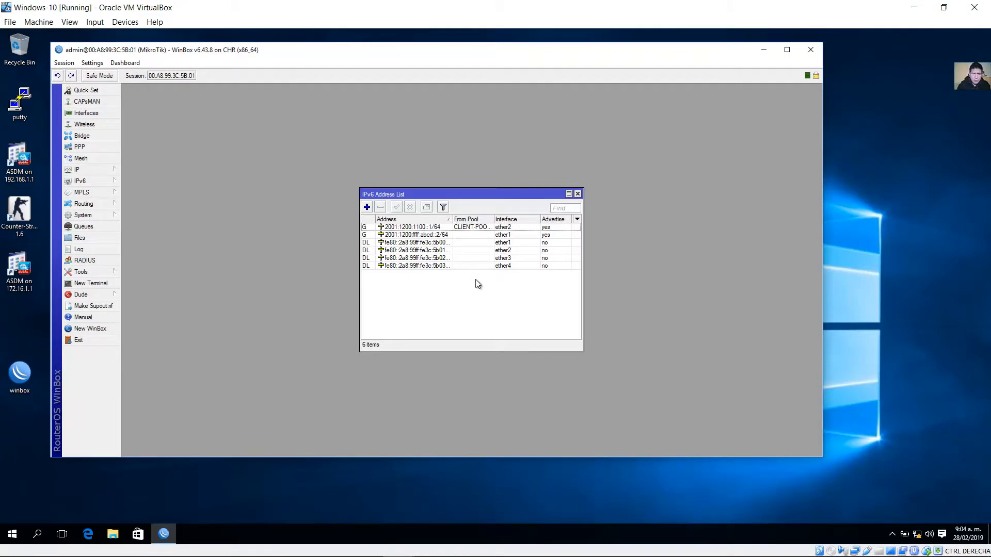
pyautogui.moveTo(592, 243); pyautogui.dragTo(666, 243)
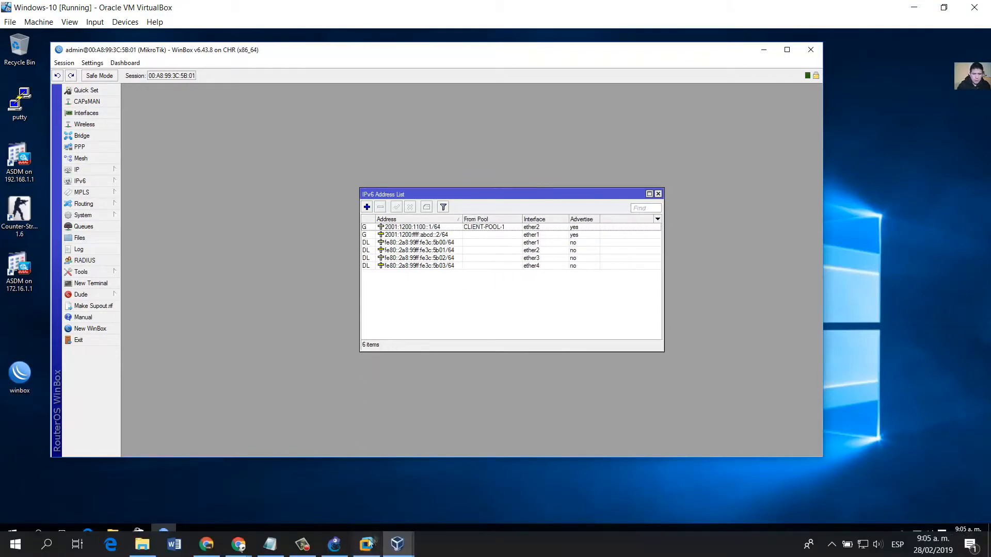
# Switch to GNS3 and nudge the ether3 label and both client-side /64 subnet labels slightly up beside their links
pyautogui.moveTo(397, 544)
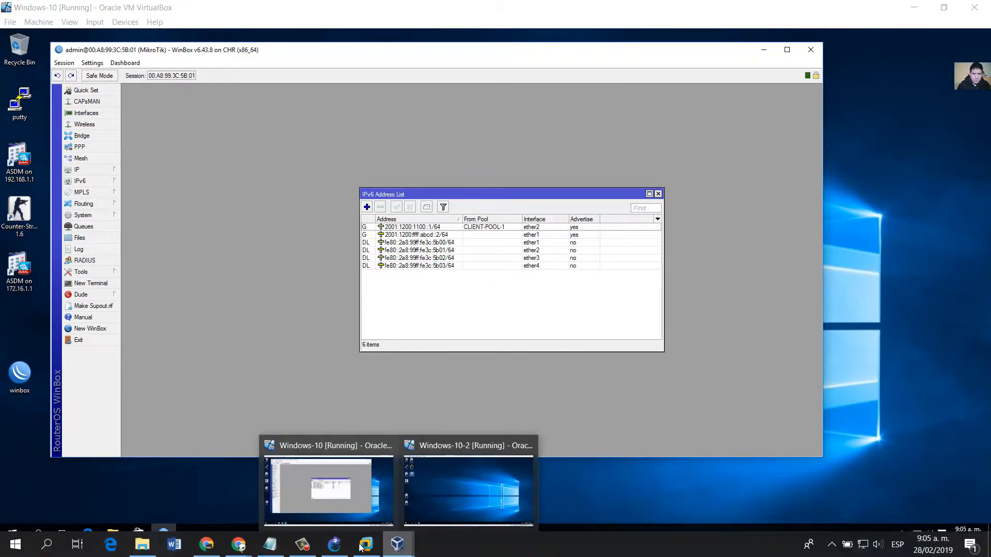
pyautogui.click(365, 545)
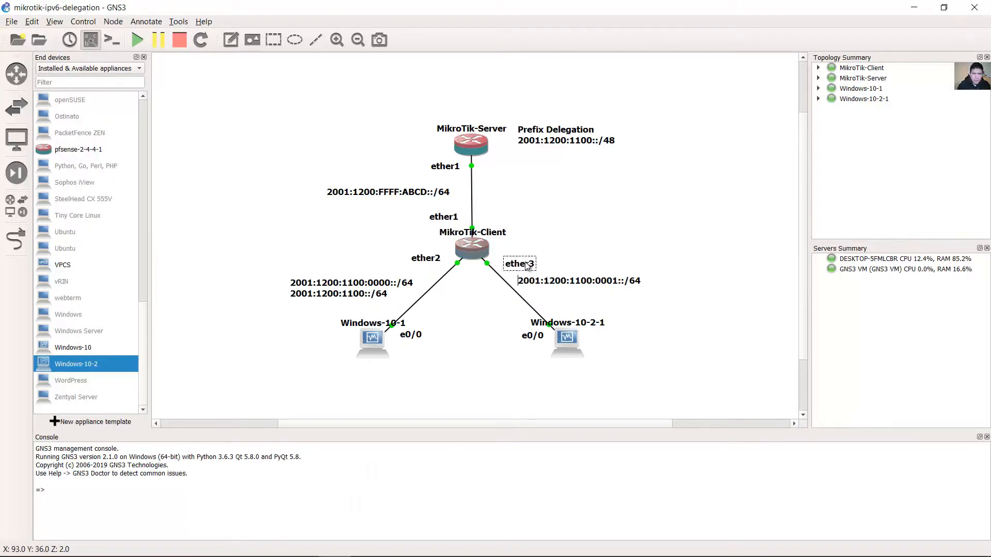
pyautogui.moveTo(527, 266); pyautogui.dragTo(523, 262)
pyautogui.moveTo(579, 287); pyautogui.dragTo(584, 286)
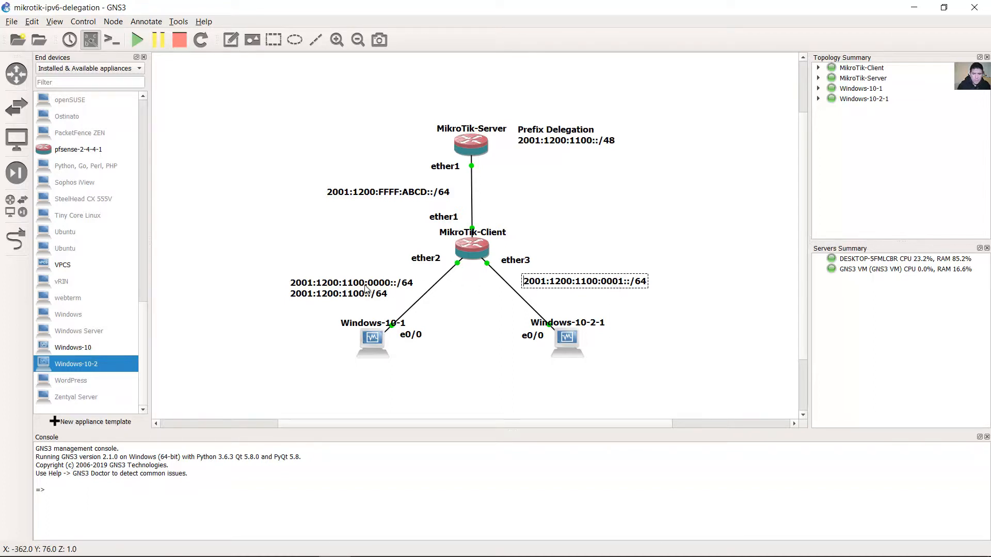
pyautogui.moveTo(380, 288); pyautogui.dragTo(379, 285)
pyautogui.moveTo(578, 287); pyautogui.dragTo(577, 284)
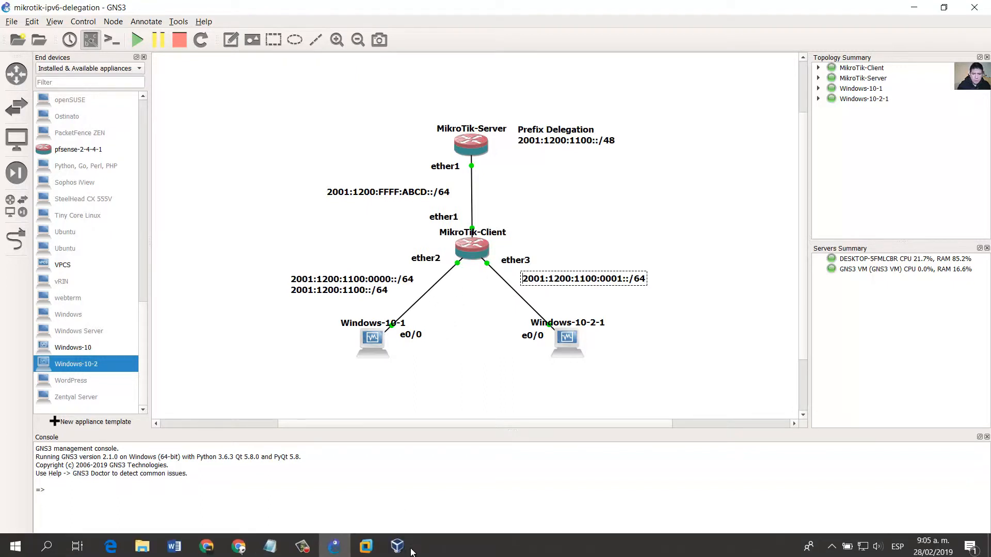
# Switch to the Windows-10 machine and start a new IPv6 address for interface ether3, taken from CLIENT-POOL-1
pyautogui.click(404, 551)
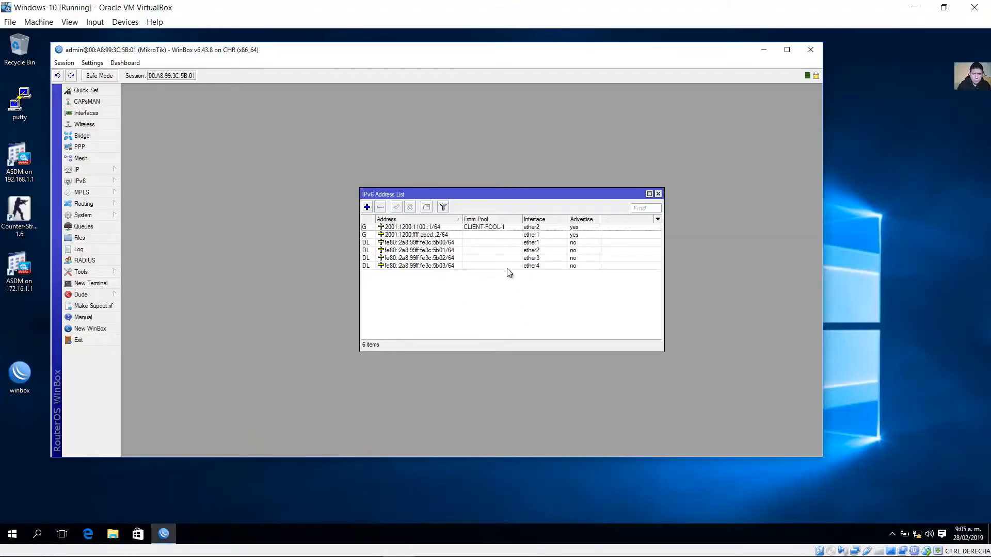
pyautogui.click(367, 207)
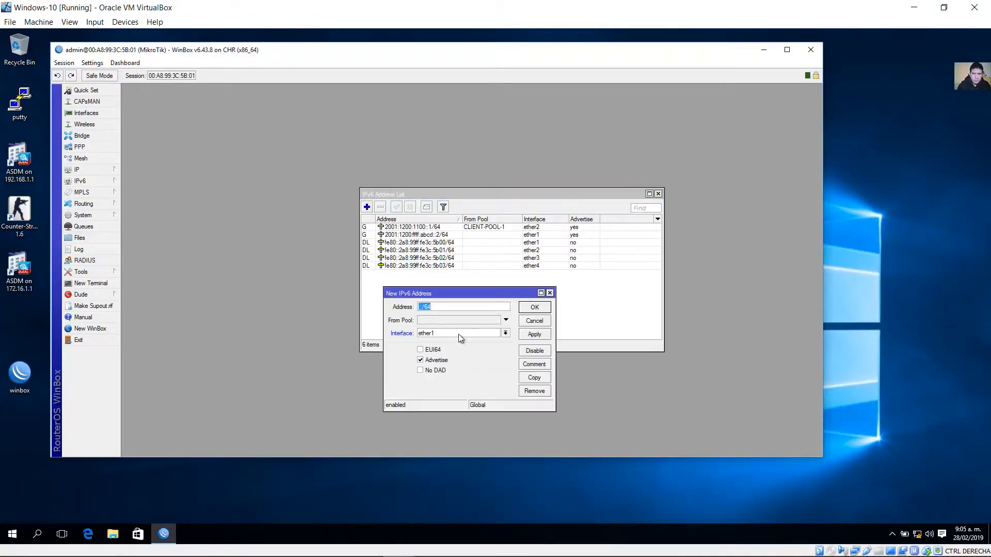
pyautogui.click(505, 334)
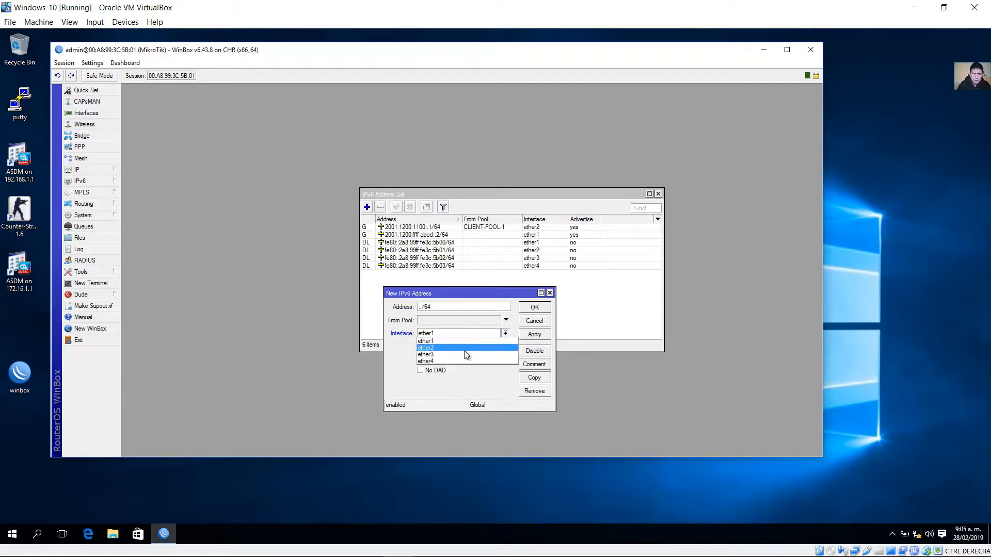
pyautogui.click(465, 355)
pyautogui.click(506, 320)
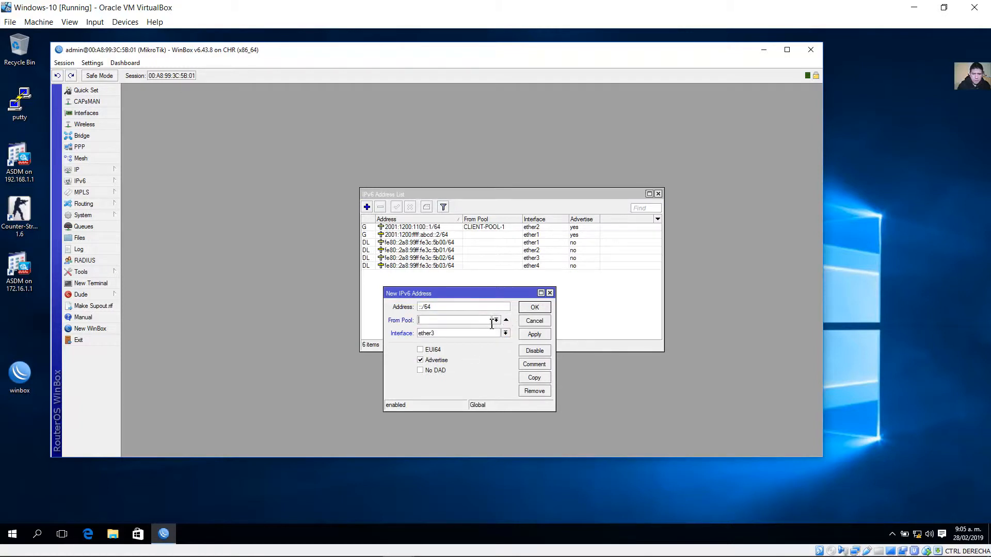
pyautogui.click(495, 320)
pyautogui.click(464, 330)
# Set the new ether3 address to ::0:0:0:1/64, apply it and close the dialog
pyautogui.click(457, 310)
pyautogui.write('0:0:0:1')
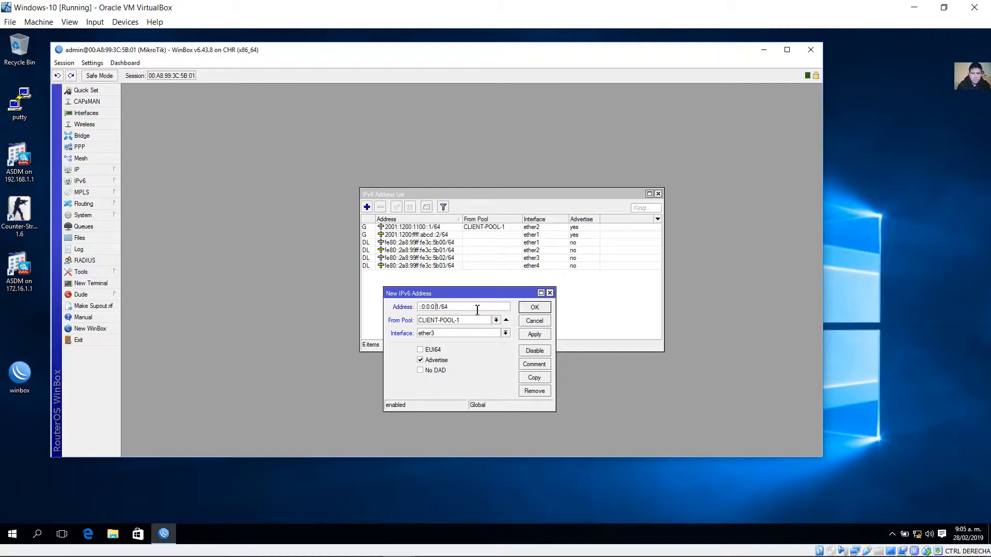
pyautogui.moveTo(448, 309); pyautogui.dragTo(415, 311)
pyautogui.click(459, 306)
pyautogui.click(534, 335)
pyautogui.click(535, 308)
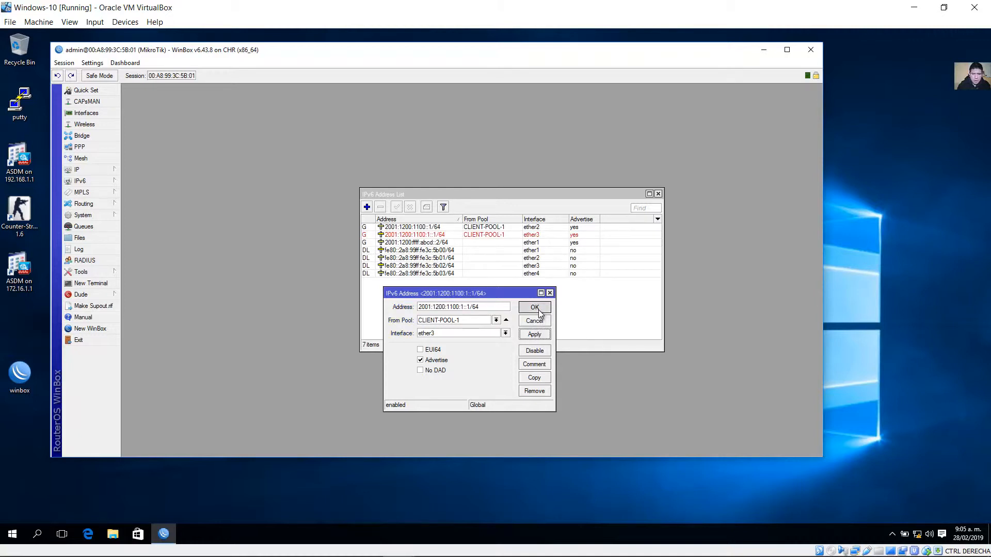
# Reopen the ether3 address entry and examine the prefix portion of its assigned address
pyautogui.click(436, 235)
pyautogui.doubleClick(439, 235)
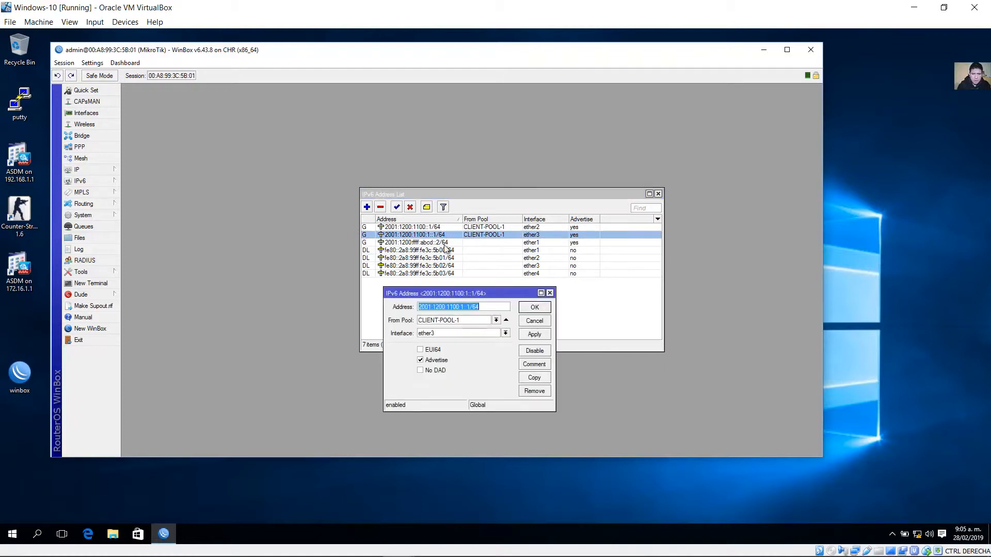
pyautogui.click(466, 307)
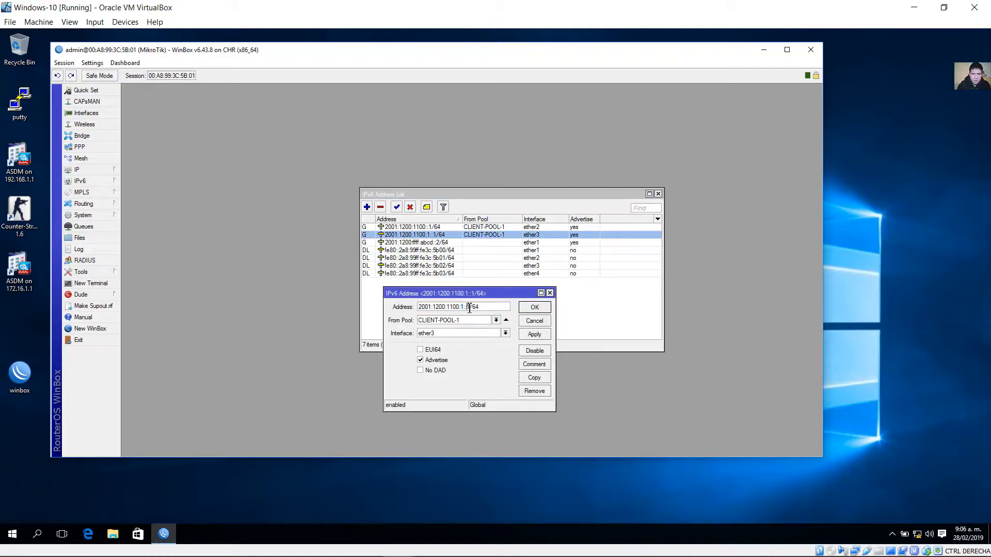
pyautogui.moveTo(467, 308); pyautogui.dragTo(412, 308)
# In GNS3, add 2001:1200:1100:1::/64 as a second line to the ether3 subnet label and nudge the label slightly right
pyautogui.click(333, 545)
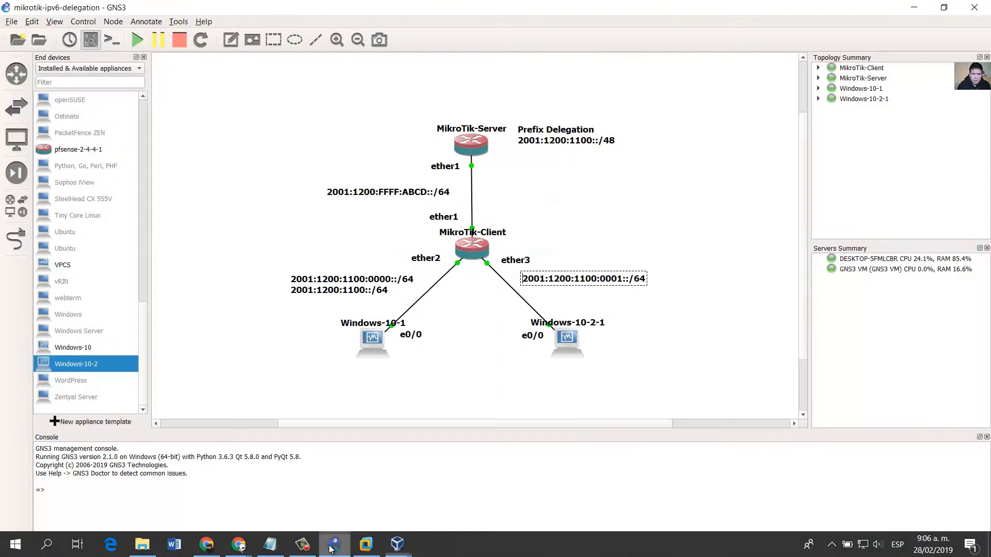
pyautogui.doubleClick(582, 285)
pyautogui.hotkey('ctrl', 'c')
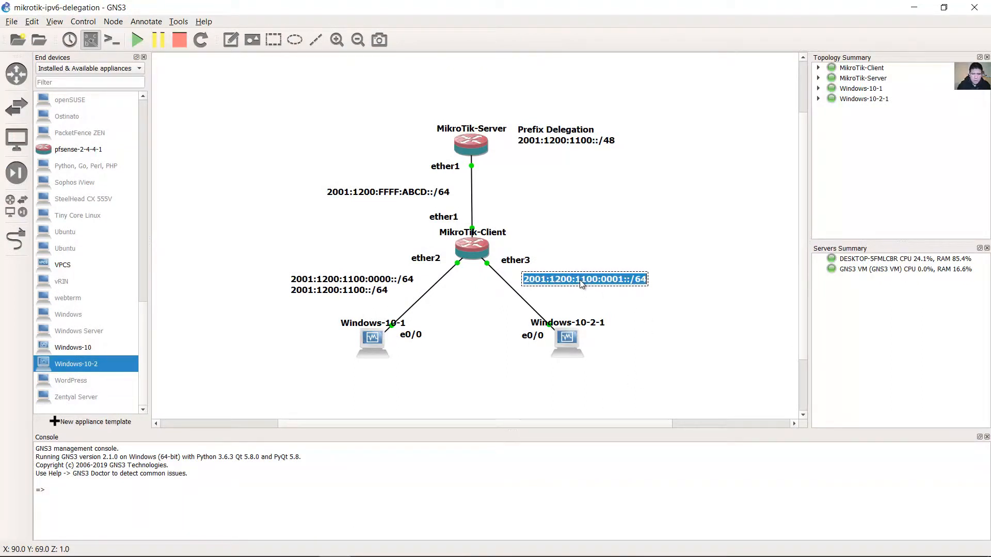
pyautogui.press('Right')
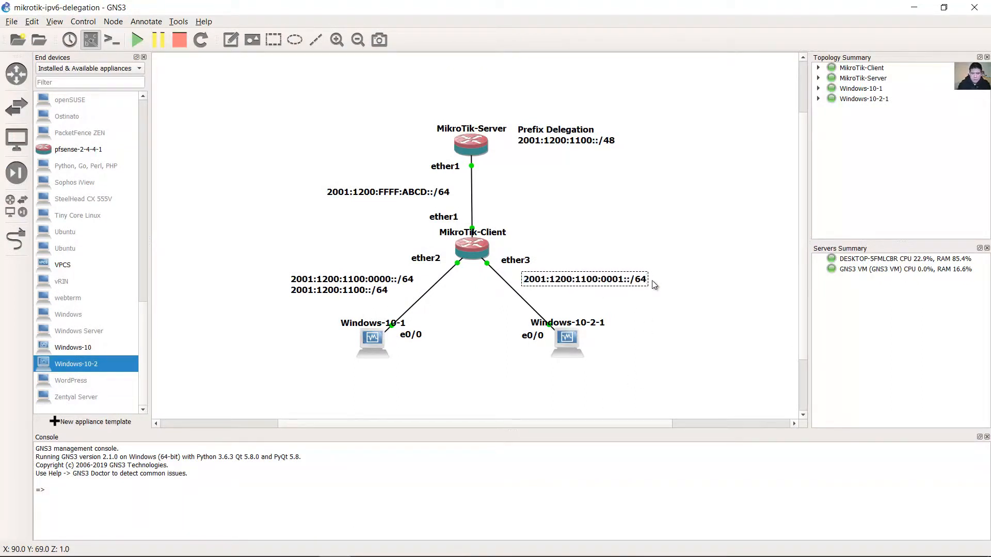
pyautogui.press('Return')
pyautogui.hotkey('ctrl', 'v')
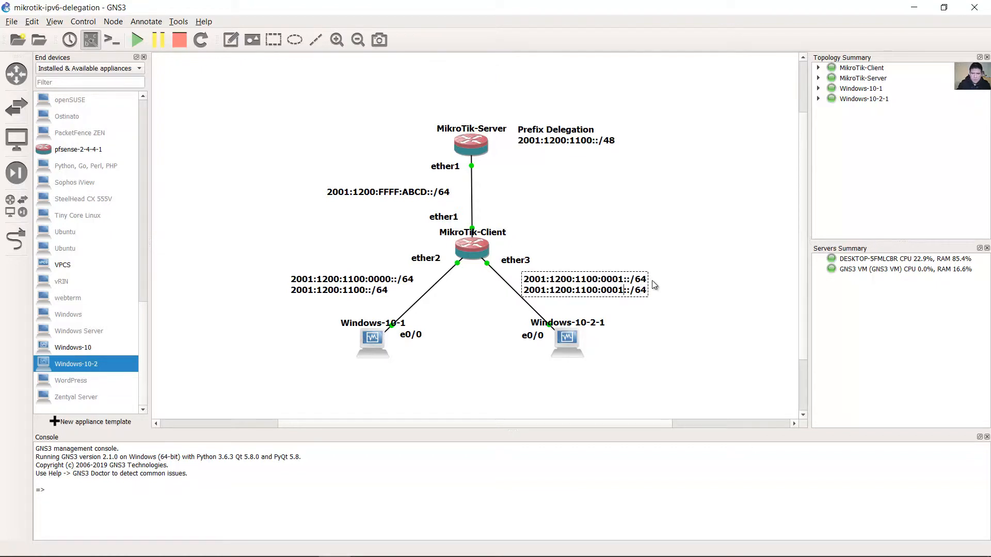
pyautogui.press('Left')
pyautogui.press('BackSpace')
pyautogui.press('BackSpace')
pyautogui.press('BackSpace')
pyautogui.click(652, 280)
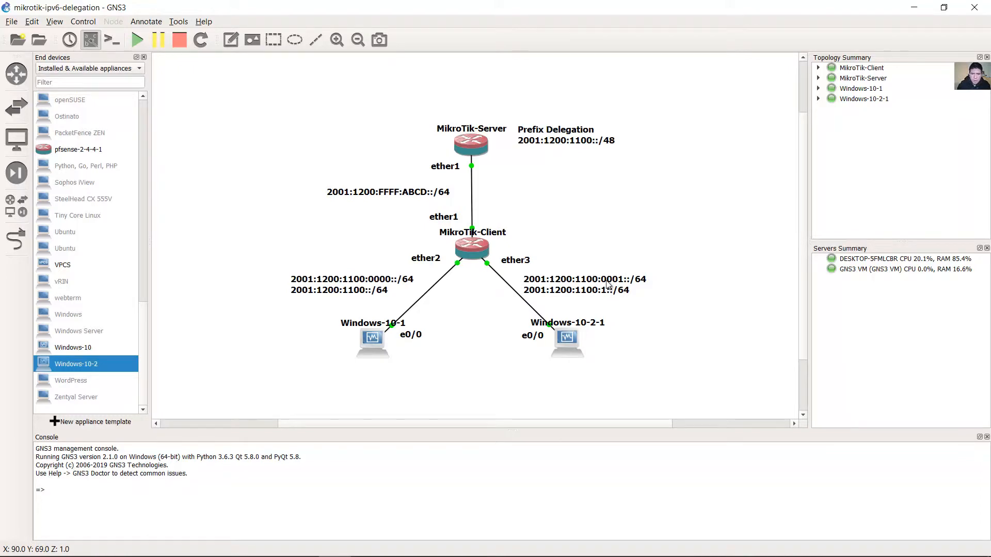
pyautogui.click(608, 285)
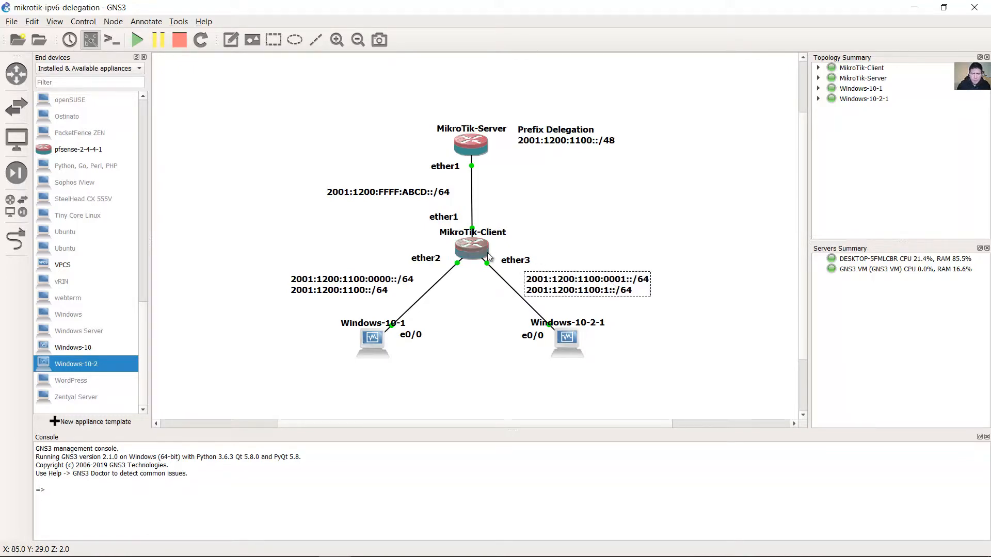
pyautogui.click(506, 255)
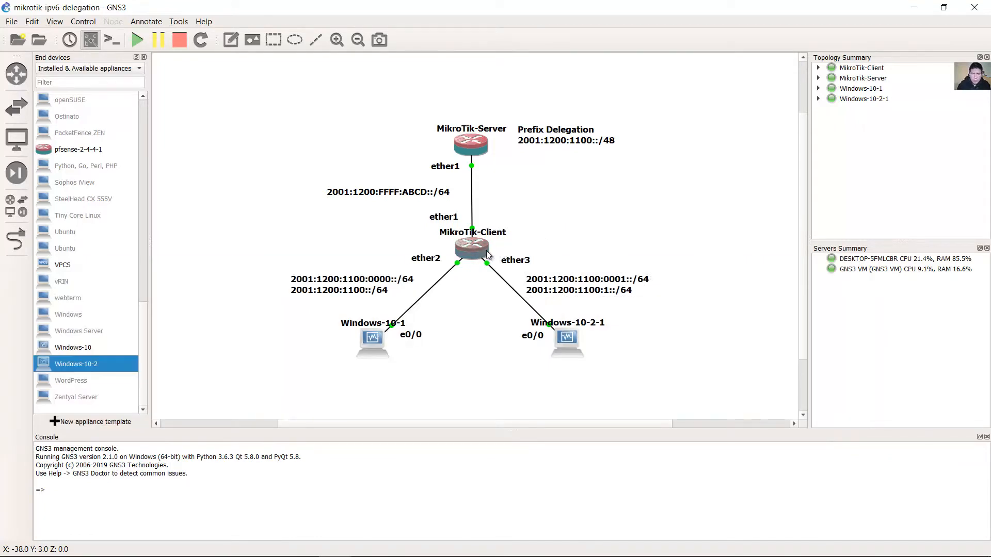
pyautogui.moveTo(486, 252)
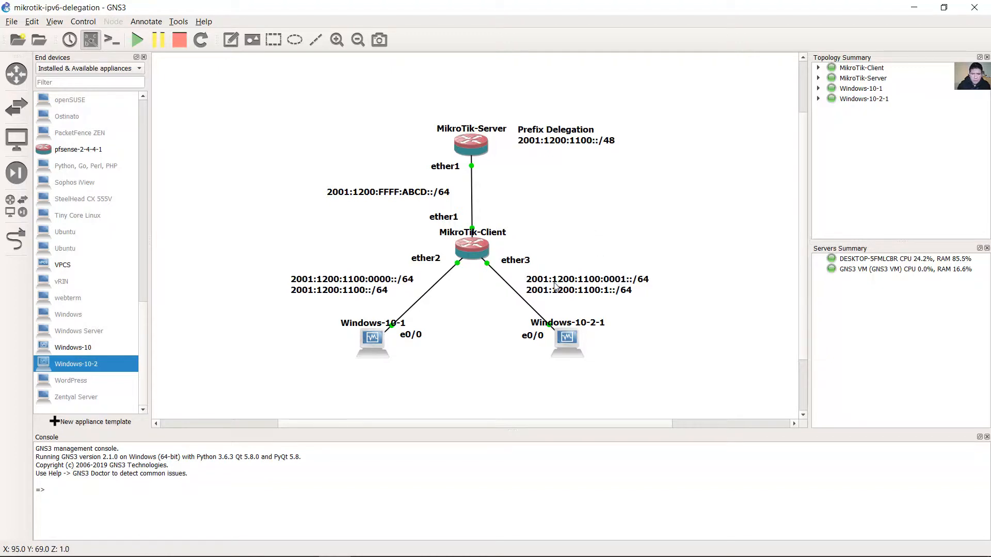
# Switch to the Windows-10 machine and close the ether3 address dialog, keeping the entry
pyautogui.moveTo(397, 545)
pyautogui.click(375, 504)
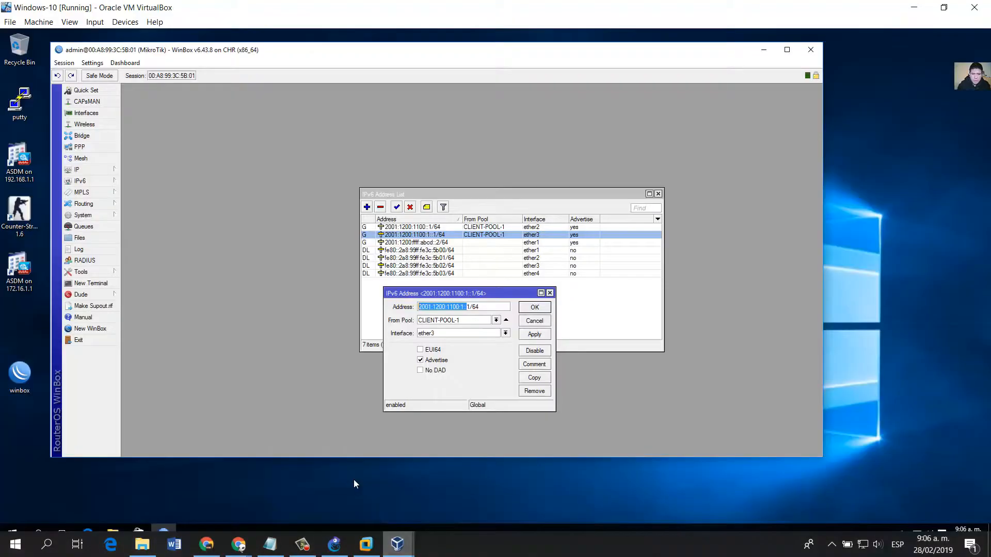
pyautogui.click(534, 308)
# Add an IPv6 address ::0:0:0:1/64 on interface ether4 from CLIENT-POOL-1 and close the dialog
pyautogui.click(367, 207)
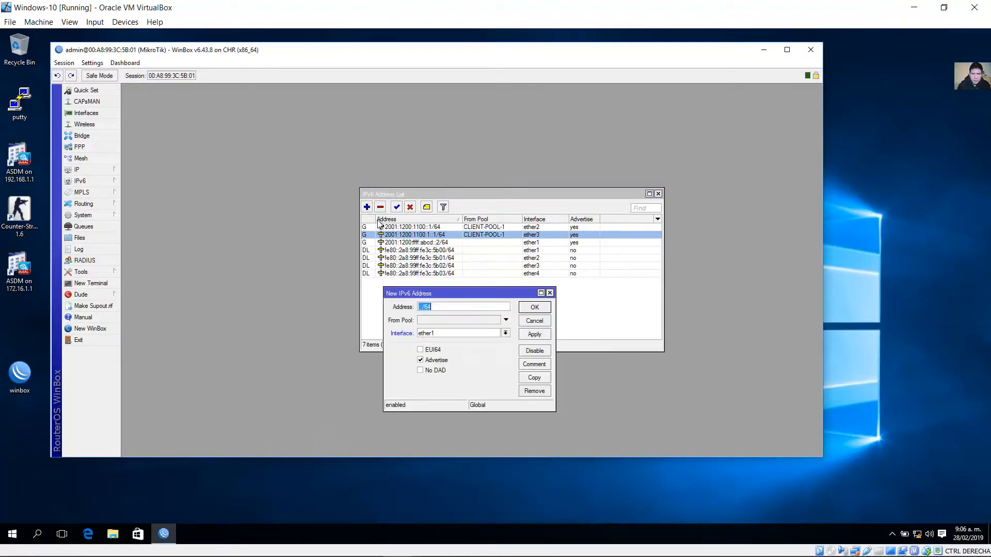
pyautogui.click(506, 333)
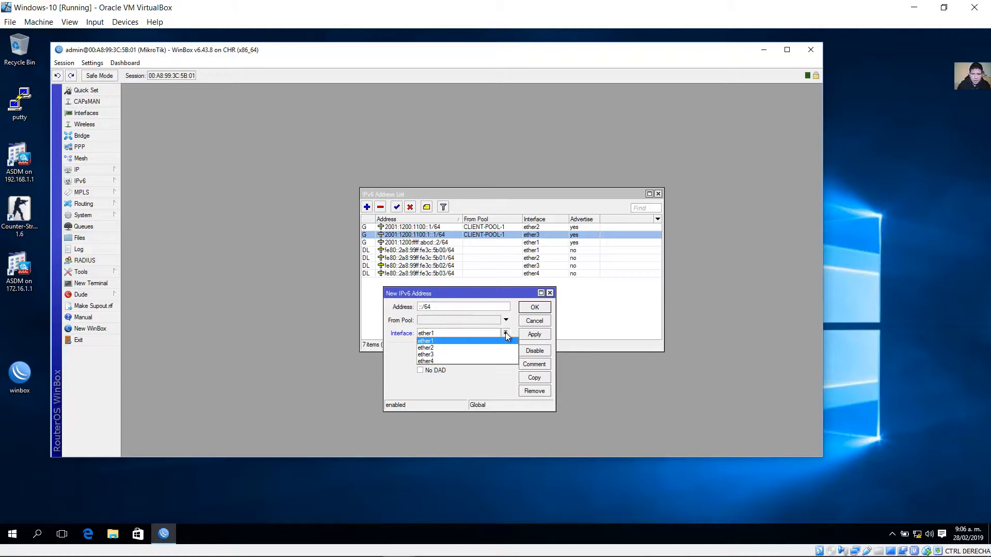
pyautogui.click(454, 362)
pyautogui.click(440, 306)
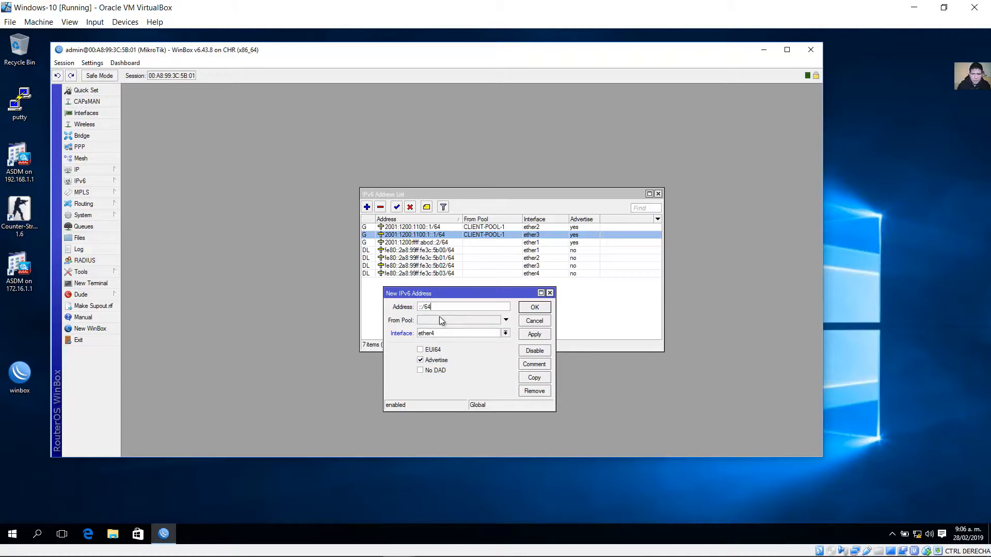
pyautogui.press('Left')
pyautogui.write('0:0:1')
pyautogui.click(505, 321)
pyautogui.click(496, 321)
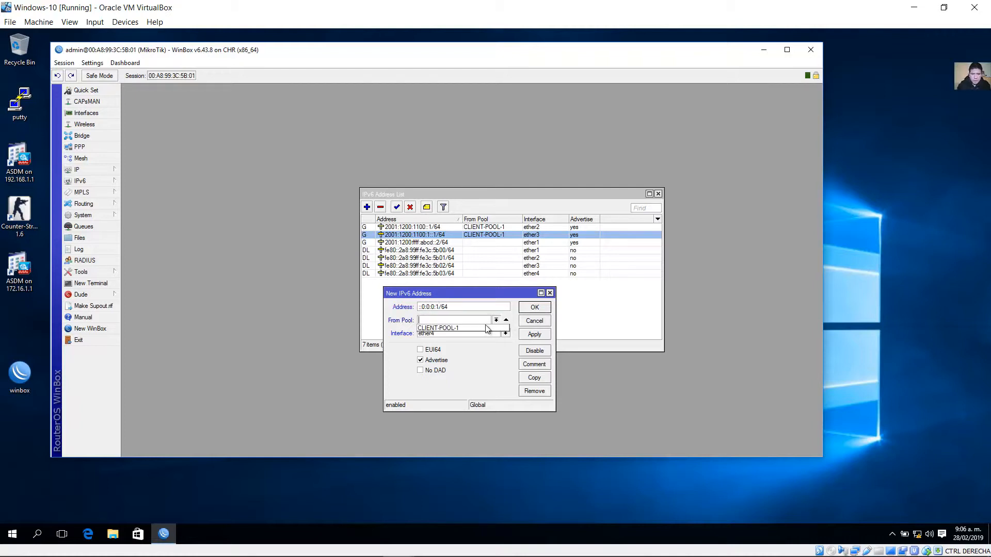
pyautogui.click(471, 328)
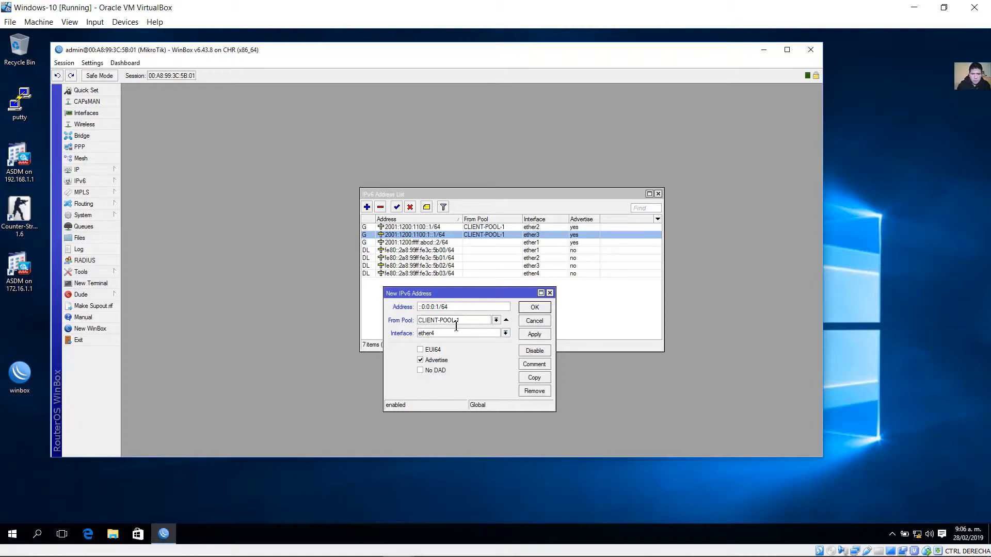
pyautogui.click(534, 335)
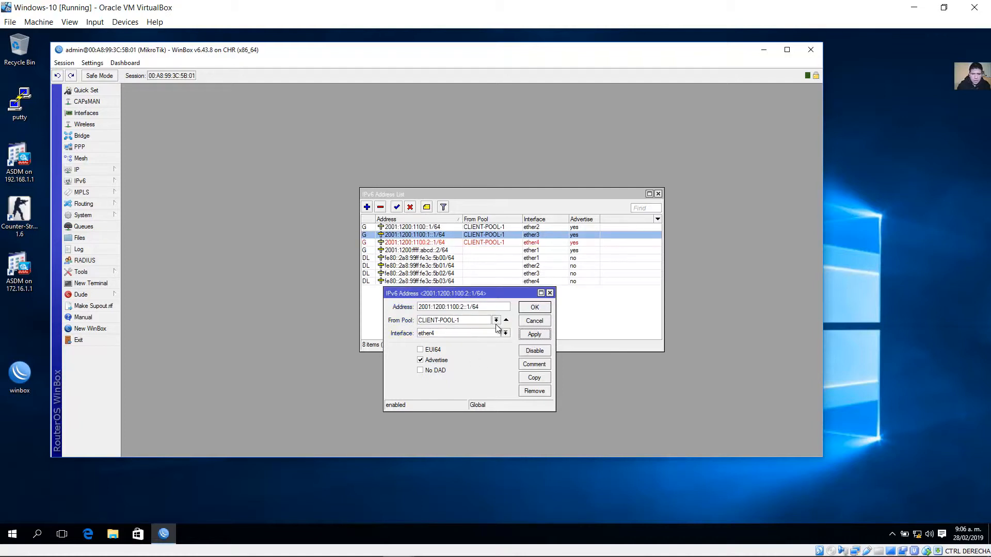
pyautogui.doubleClick(465, 308)
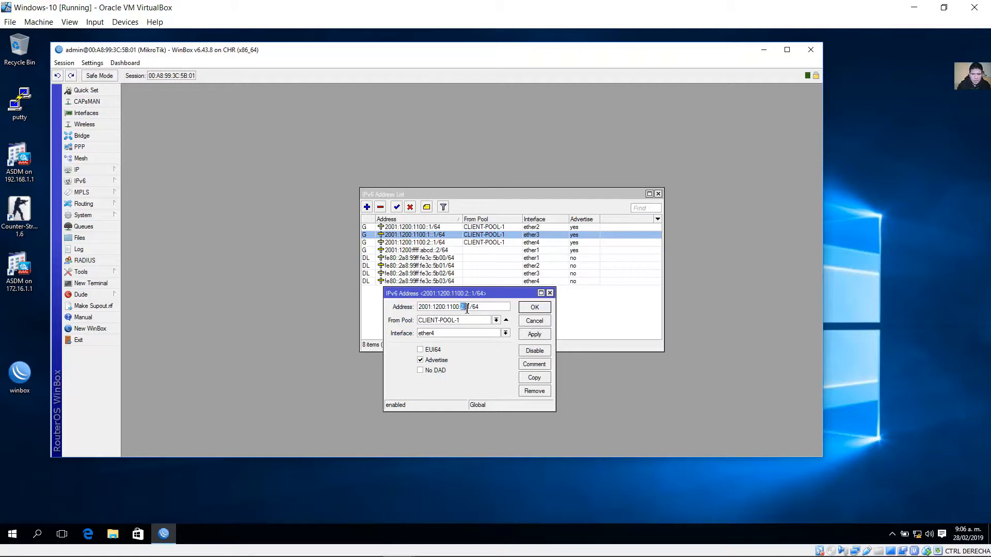
pyautogui.click(535, 310)
# Review the ether2, ether3 and ether4 addresses taken from CLIENT-POOL-1 in the IPv6 Address List
pyautogui.click(443, 243)
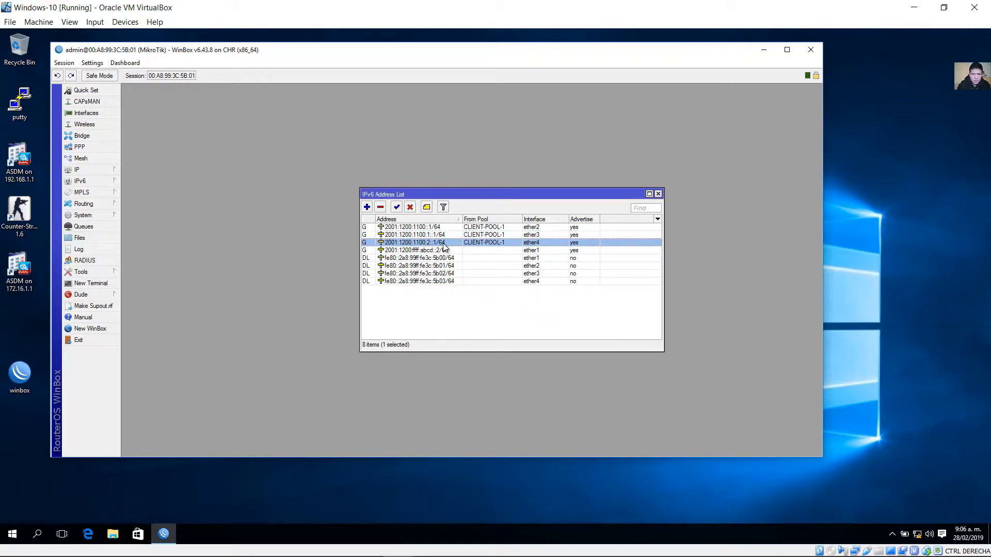
pyautogui.click(439, 228)
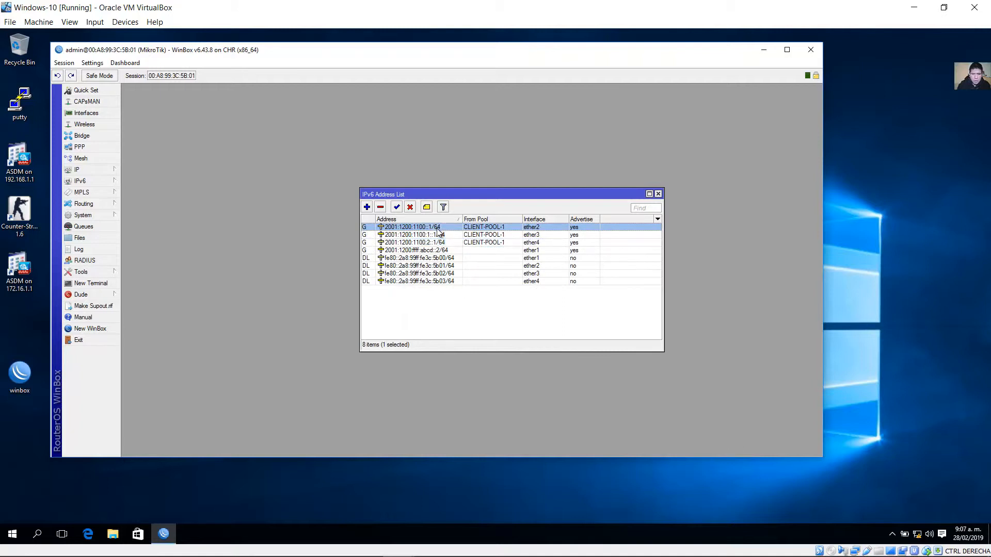
pyautogui.click(438, 235)
pyautogui.click(439, 243)
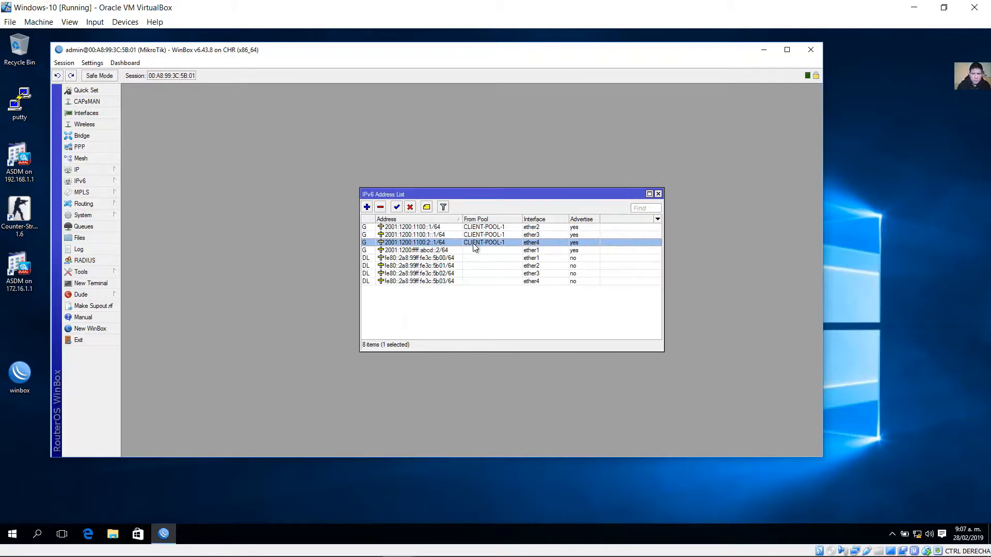
# Switch to GNS3 and point out the Windows-10-1 node below the client router by selecting it
pyautogui.click(335, 544)
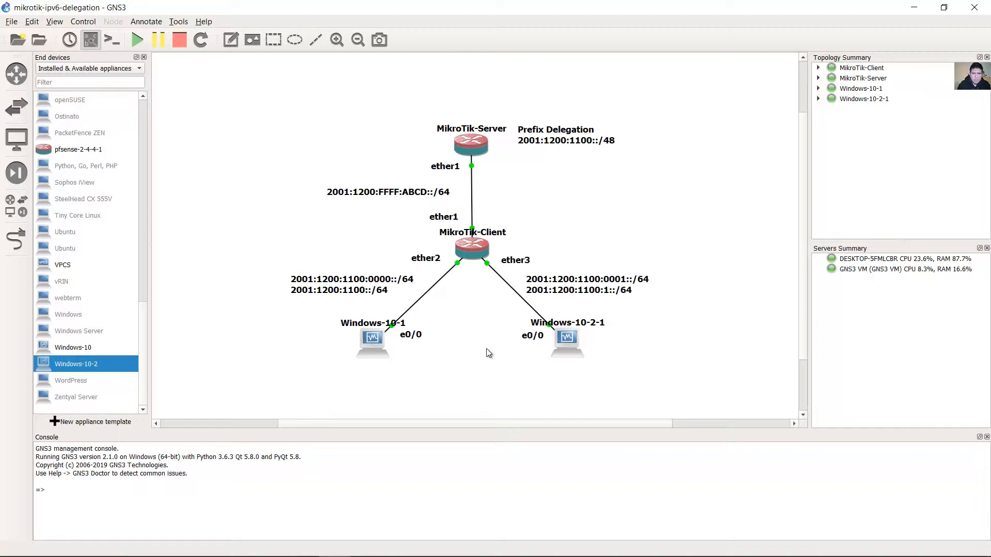
pyautogui.moveTo(561, 223); pyautogui.dragTo(510, 244)
pyautogui.moveTo(448, 306); pyautogui.dragTo(325, 388)
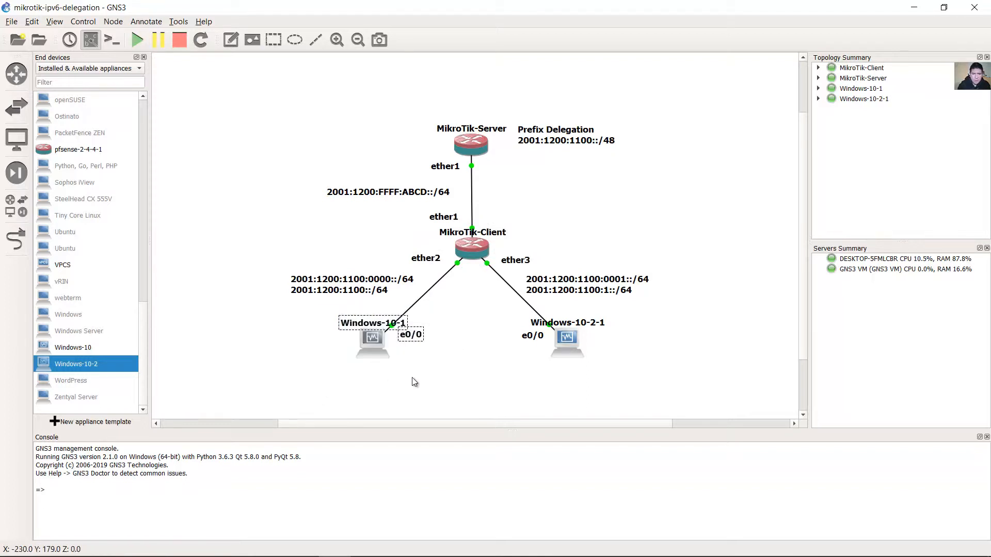
pyautogui.moveTo(437, 382); pyautogui.dragTo(295, 320)
# Switch to the Windows-10 machine, open the IPv6 Neighbor Discovery settings and start a new interface entry
pyautogui.click(398, 545)
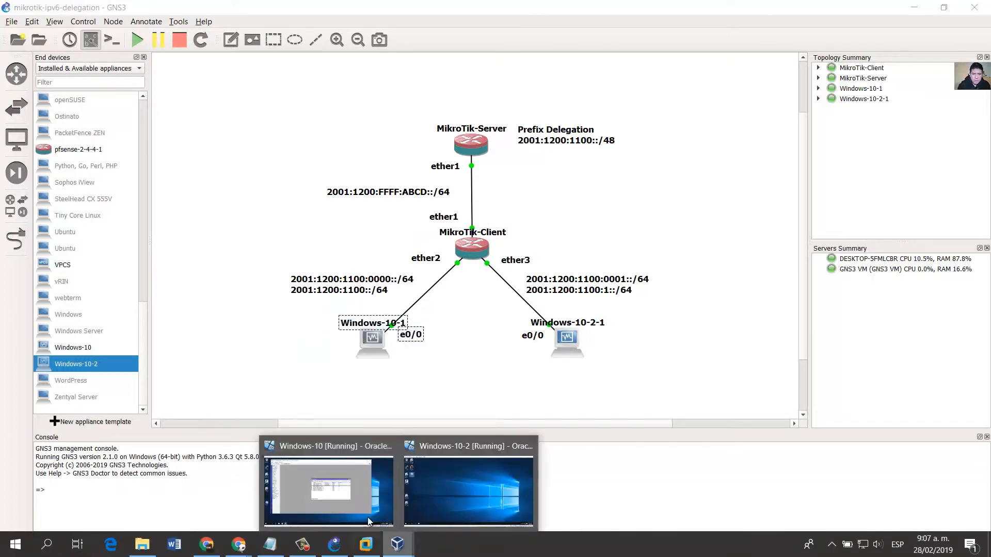
pyautogui.click(369, 518)
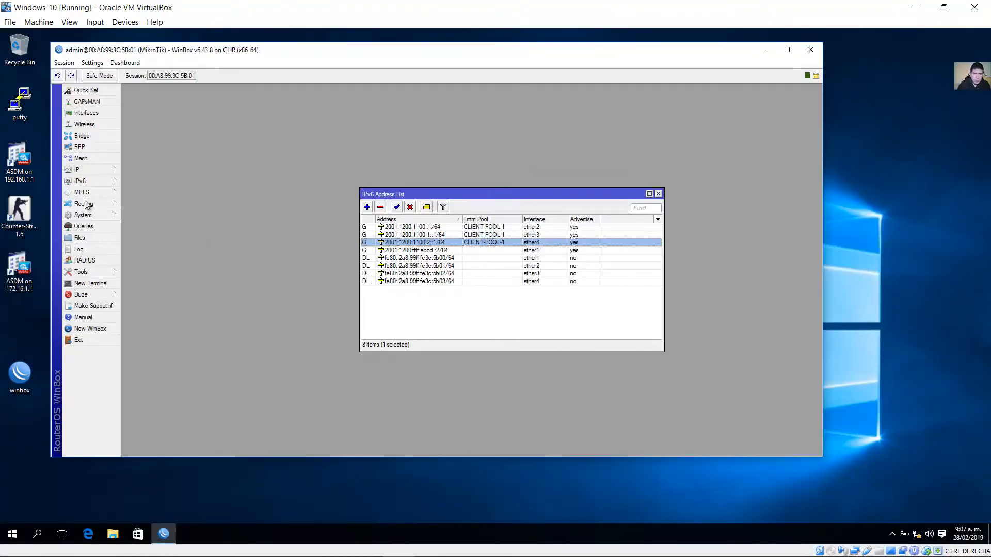
pyautogui.click(100, 182)
pyautogui.click(134, 241)
pyautogui.moveTo(353, 187); pyautogui.dragTo(271, 197)
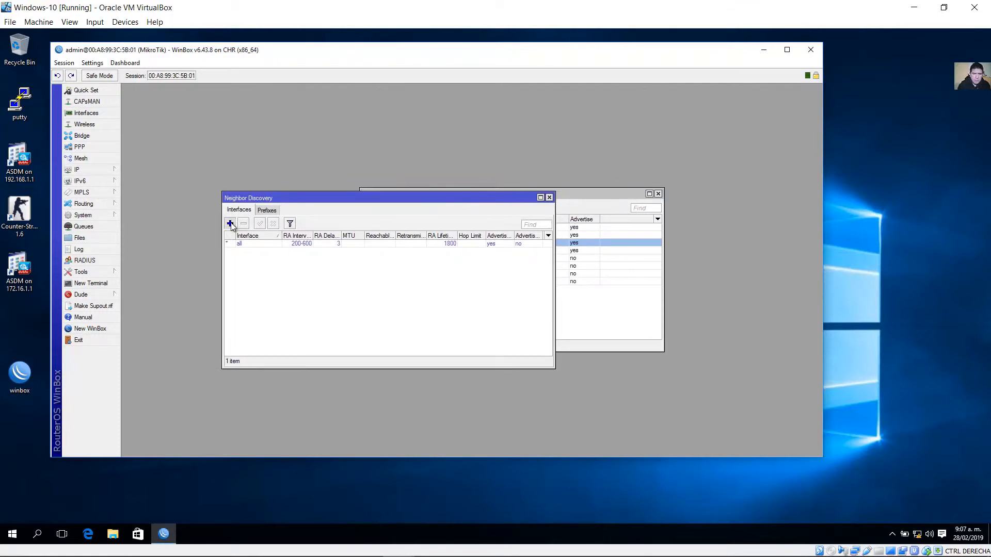
pyautogui.click(231, 223)
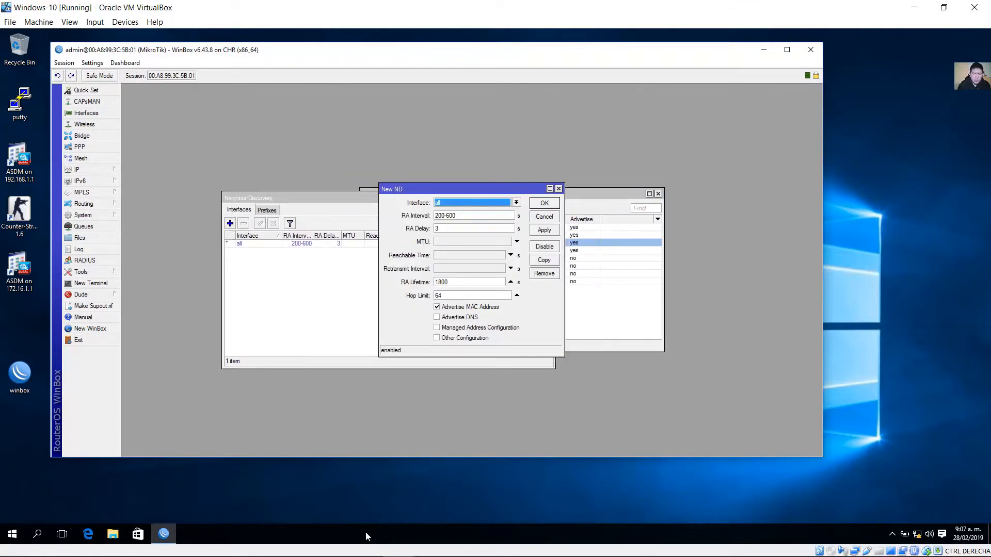
# Switch to GNS3 and point out the ether2 and ether3 labels below the client router
pyautogui.click(336, 545)
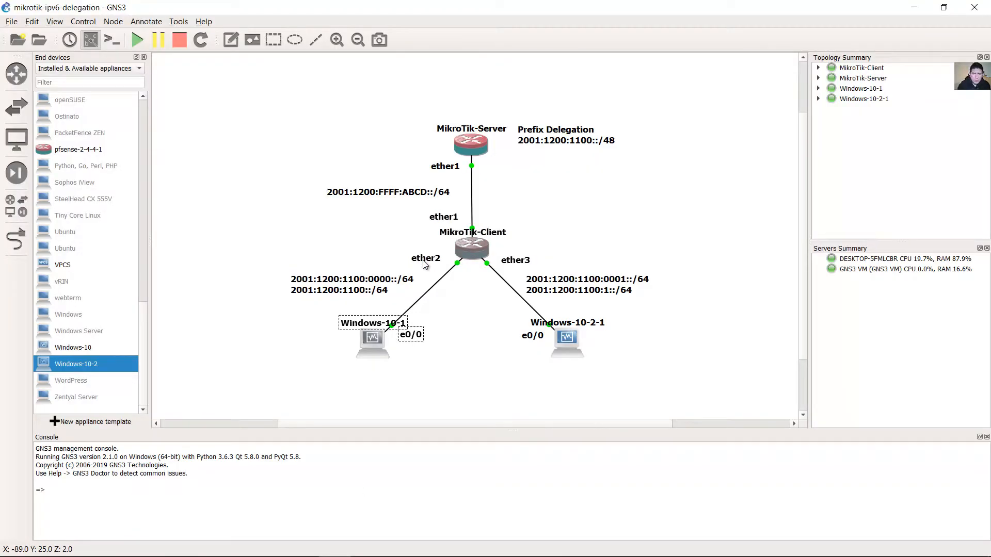
pyautogui.moveTo(423, 261); pyautogui.dragTo(424, 257)
pyautogui.click(522, 262)
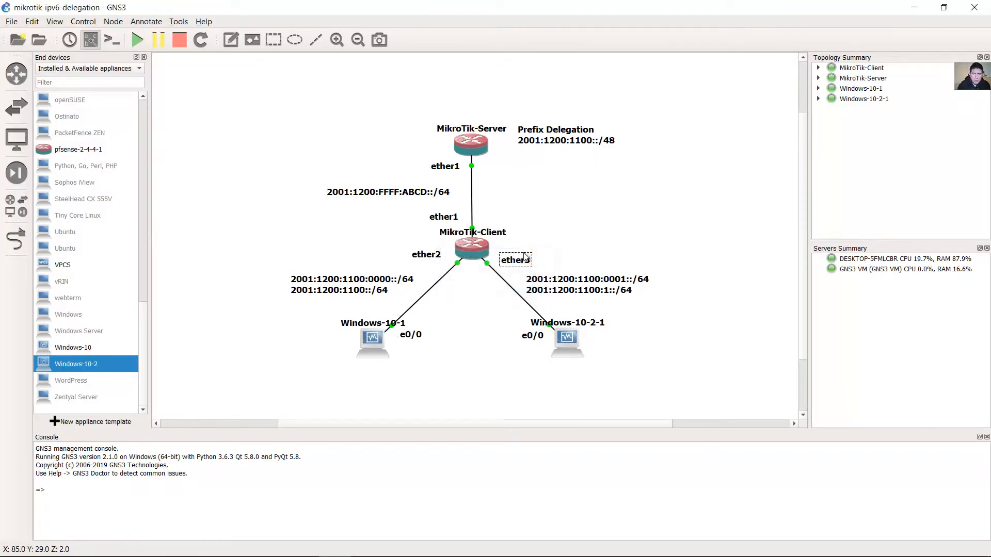
pyautogui.moveTo(526, 256); pyautogui.dragTo(525, 255)
# Return to the Windows-10 machine and add a Neighbor Discovery entry for ether2 with Advertise DNS and Other Configuration enabled
pyautogui.moveTo(402, 551)
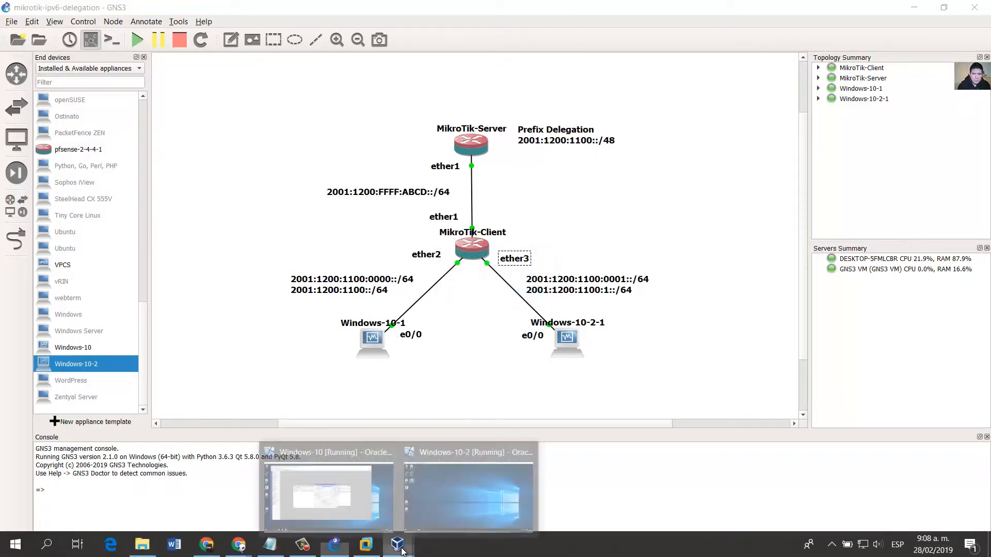
pyautogui.click(338, 491)
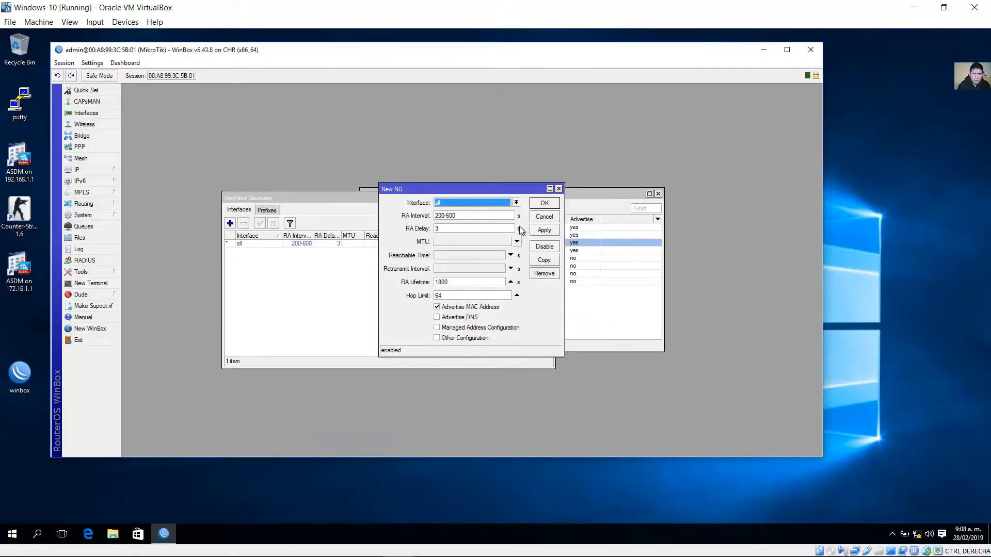
pyautogui.click(515, 203)
pyautogui.click(481, 222)
pyautogui.click(437, 319)
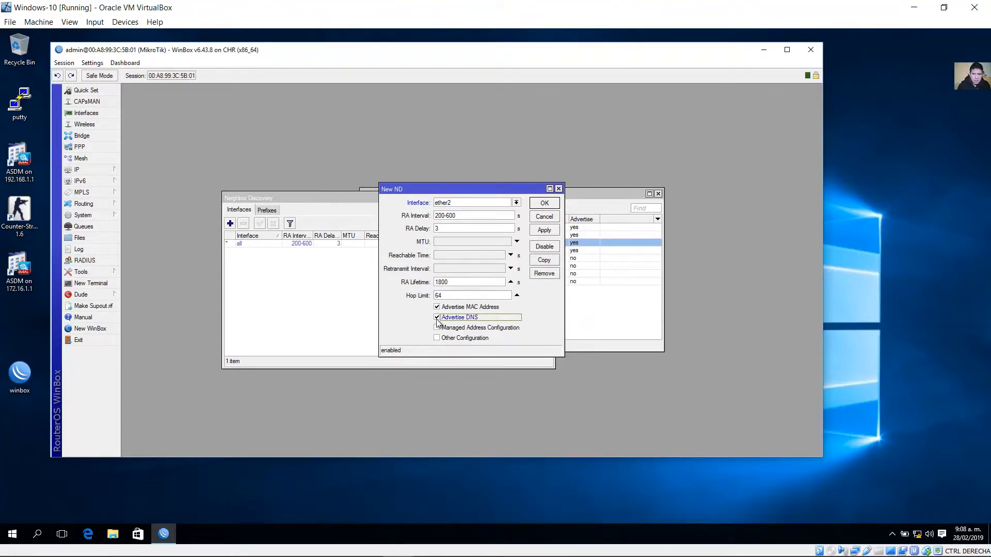
pyautogui.click(437, 340)
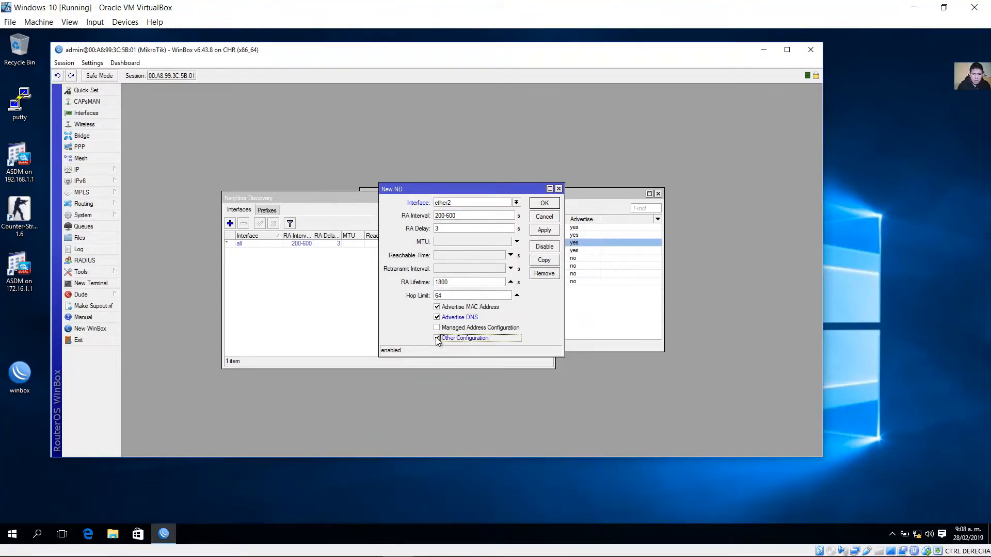
pyautogui.click(546, 230)
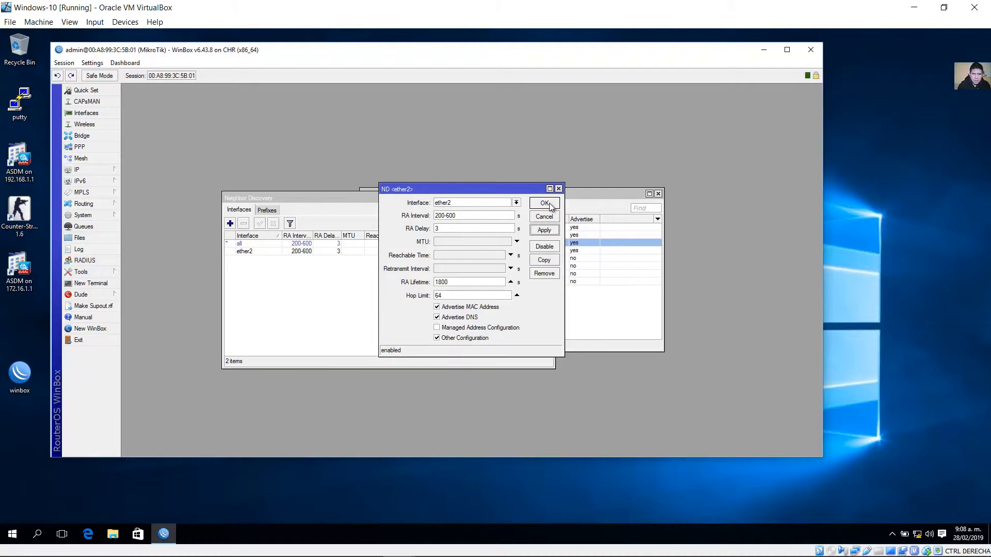
pyautogui.click(545, 203)
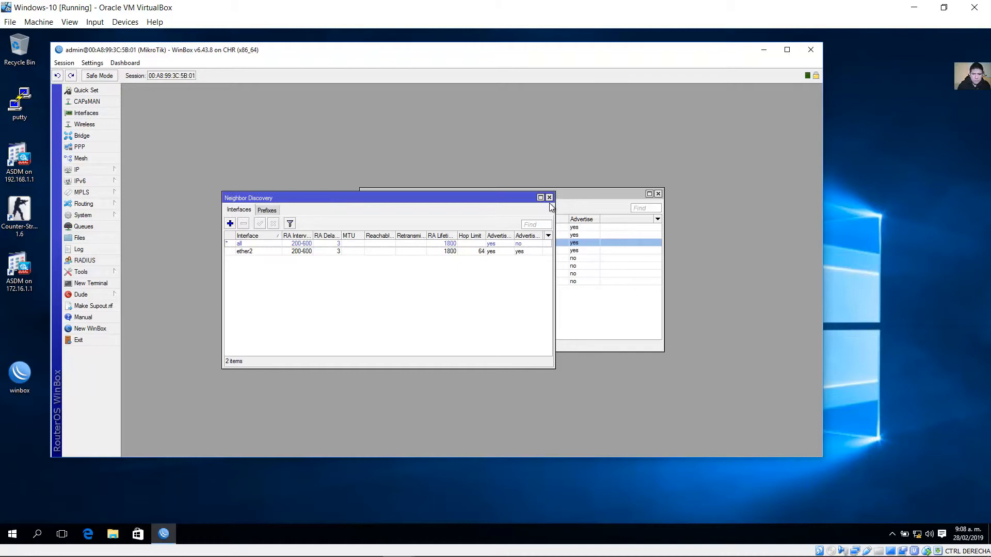
# Switch to GNS3 and point out the Windows-10-1 node and its ether2 link to the client router
pyautogui.click(334, 547)
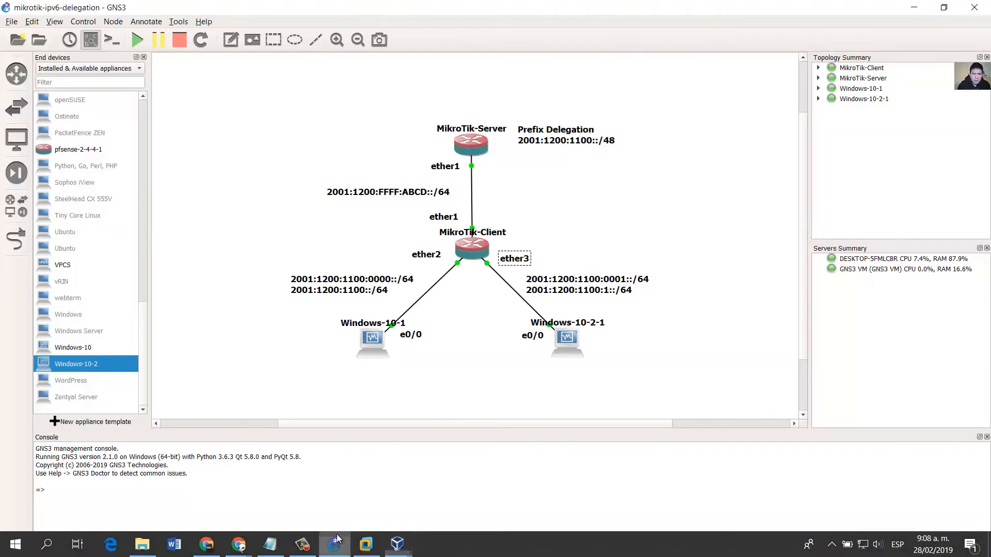
pyautogui.moveTo(407, 388); pyautogui.dragTo(311, 312)
pyautogui.click(438, 261)
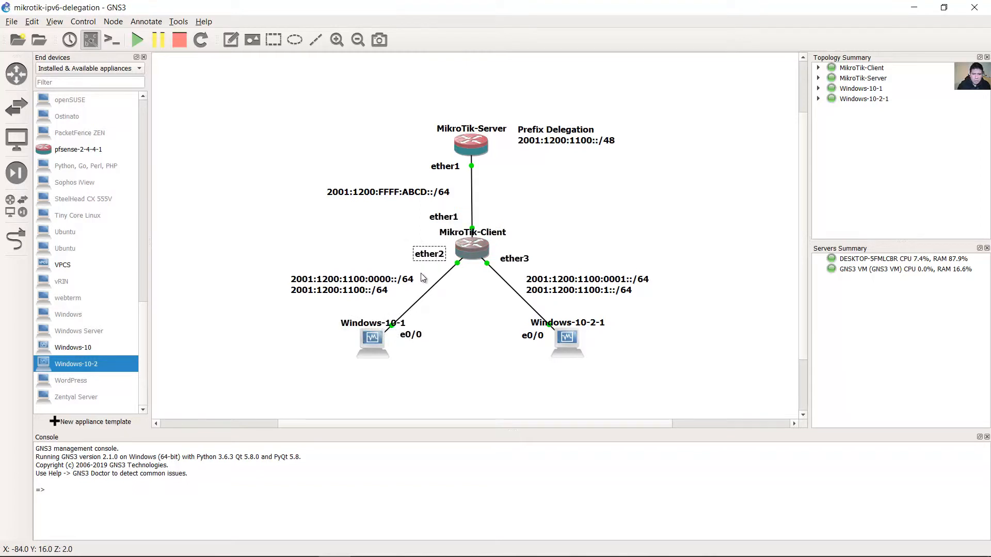
# Return to the Windows-10 machine, minimize WinBox and open the list of Windows network adapters
pyautogui.moveTo(399, 547)
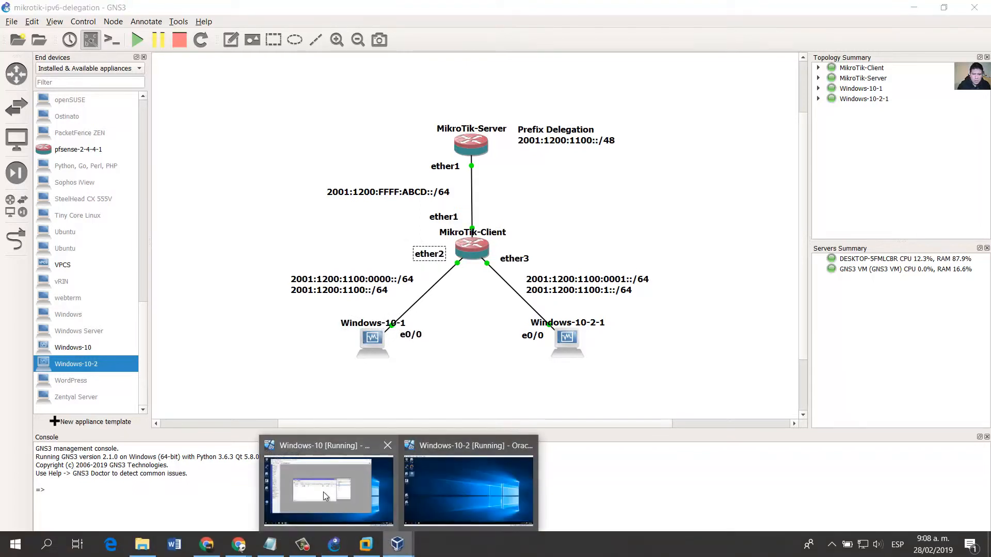
pyautogui.click(323, 492)
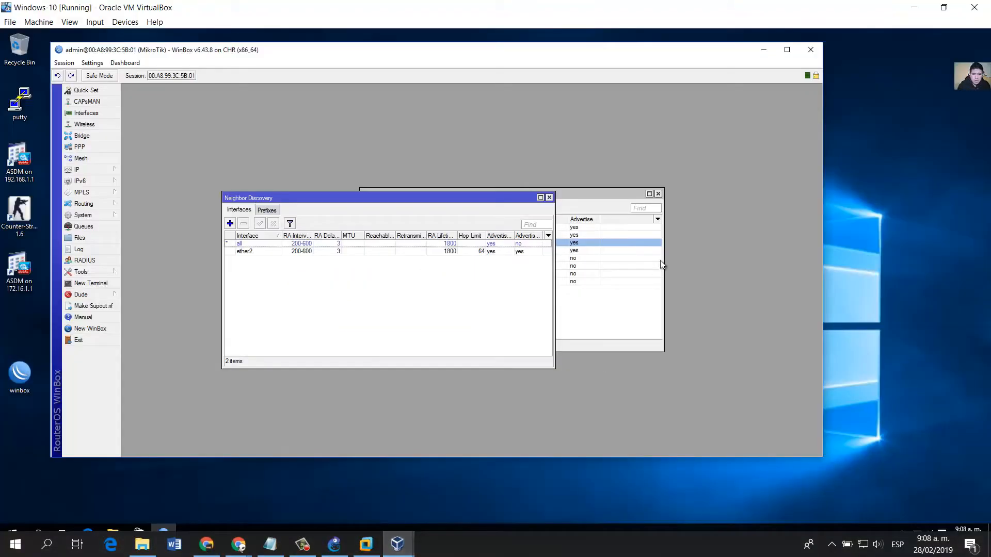
pyautogui.click(762, 52)
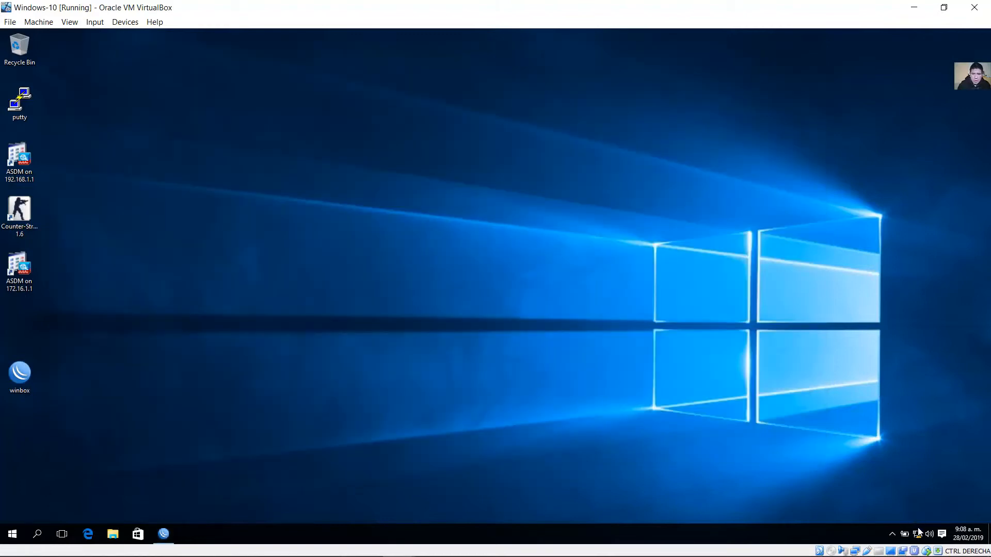
pyautogui.rightClick(918, 531)
pyautogui.click(883, 524)
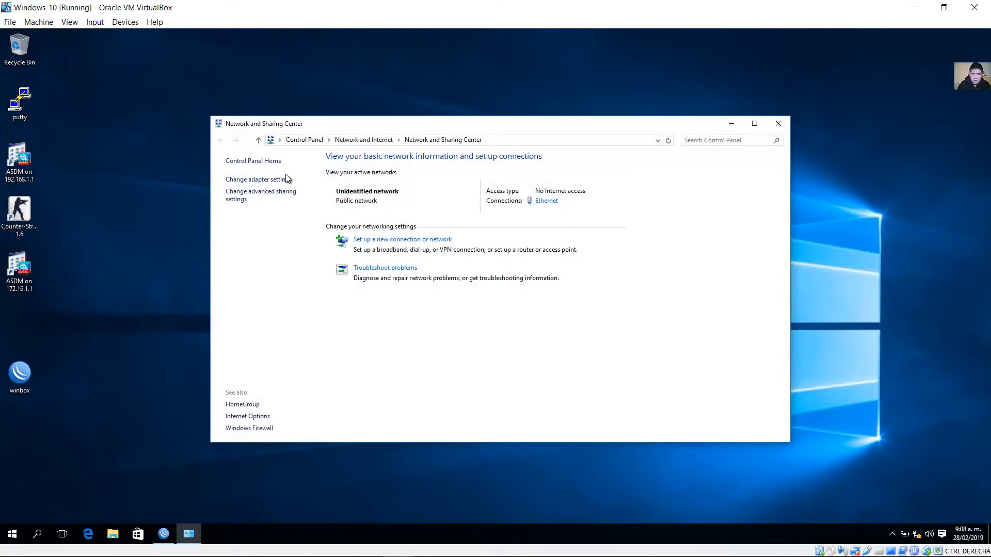
pyautogui.click(286, 180)
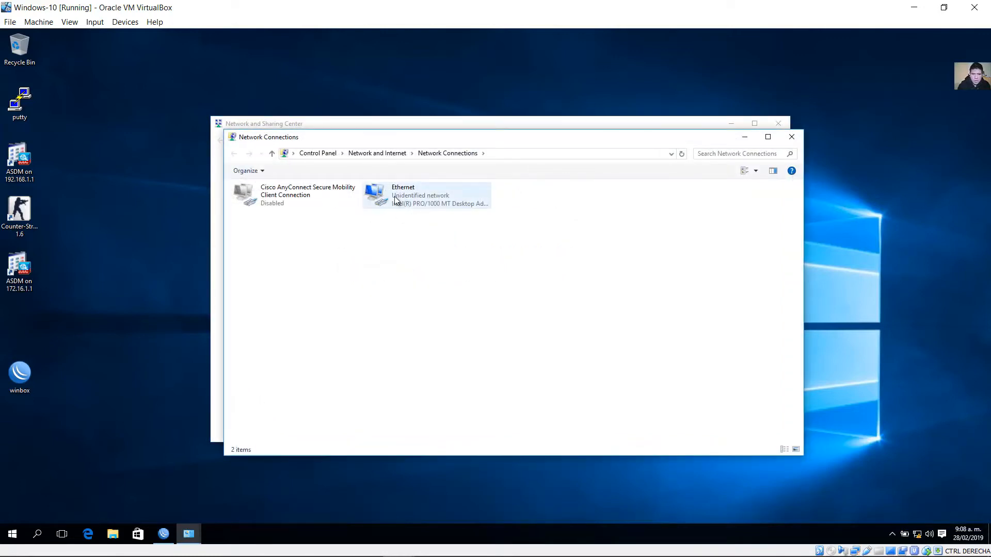
# Check the Ethernet adapter's Internet Protocol Version 6 (TCP/IPv6) addressing settings and close both properties dialogs
pyautogui.rightClick(394, 196)
pyautogui.click(458, 295)
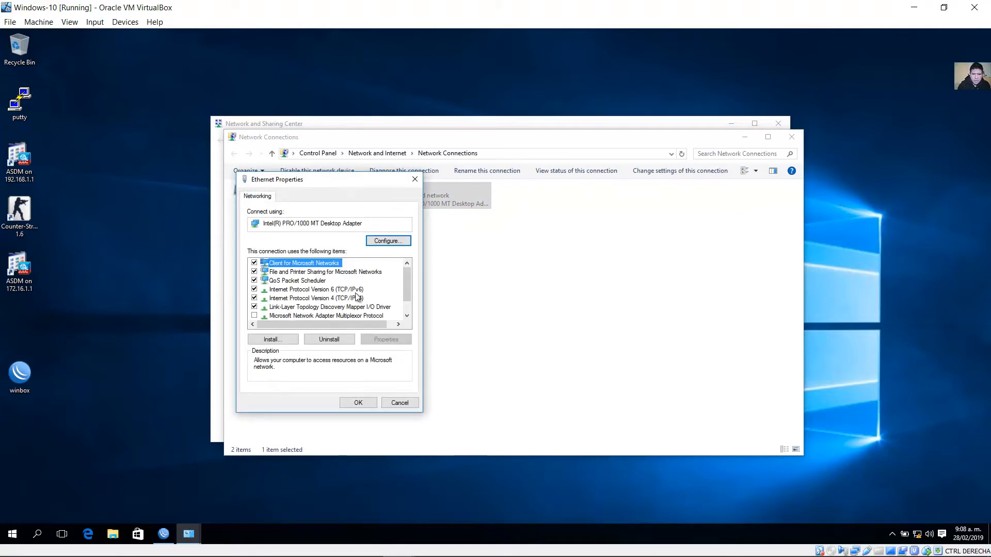
pyautogui.doubleClick(356, 289)
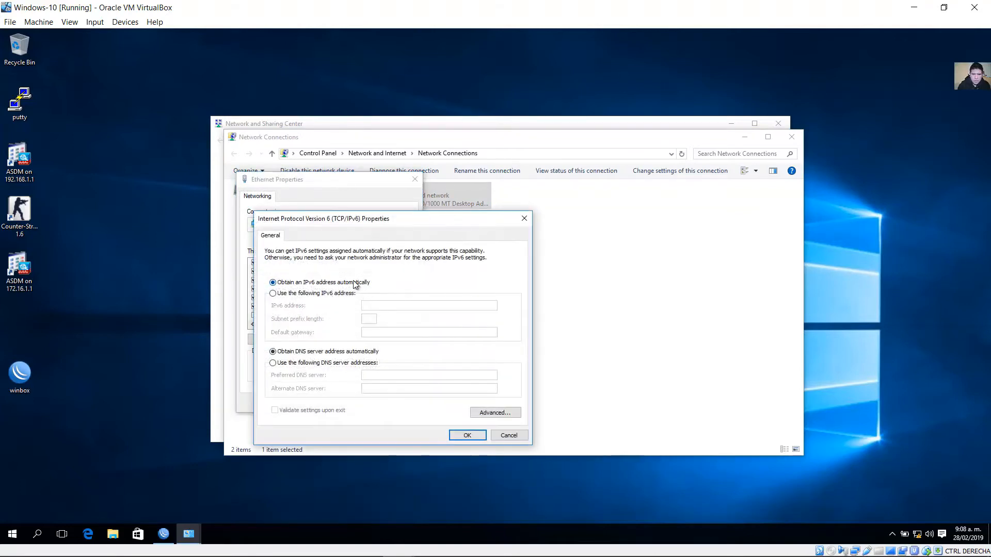
pyautogui.click(467, 435)
pyautogui.click(366, 403)
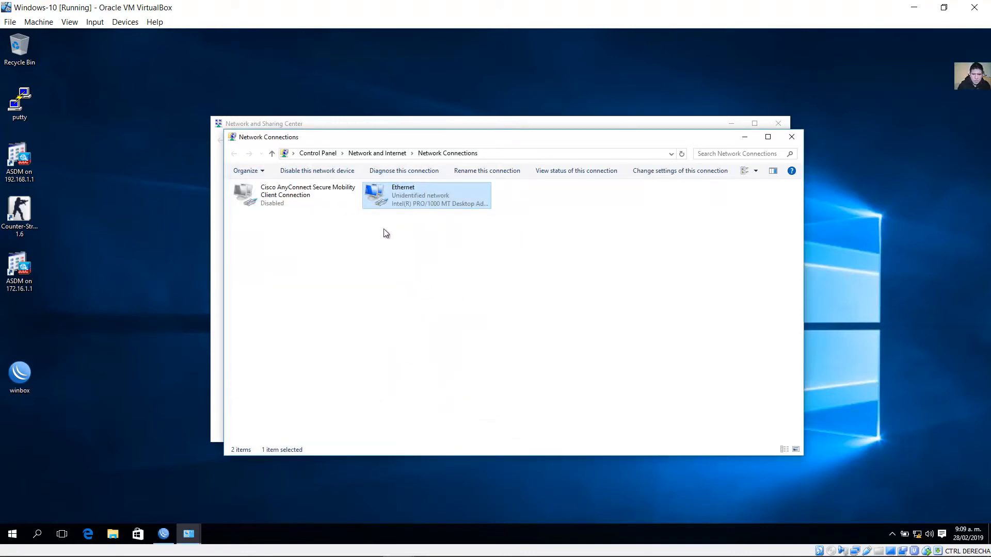
# Run ipconfig/all in a Command Prompt and enlarge the window to show the full output
pyautogui.click(14, 529)
pyautogui.click(63, 279)
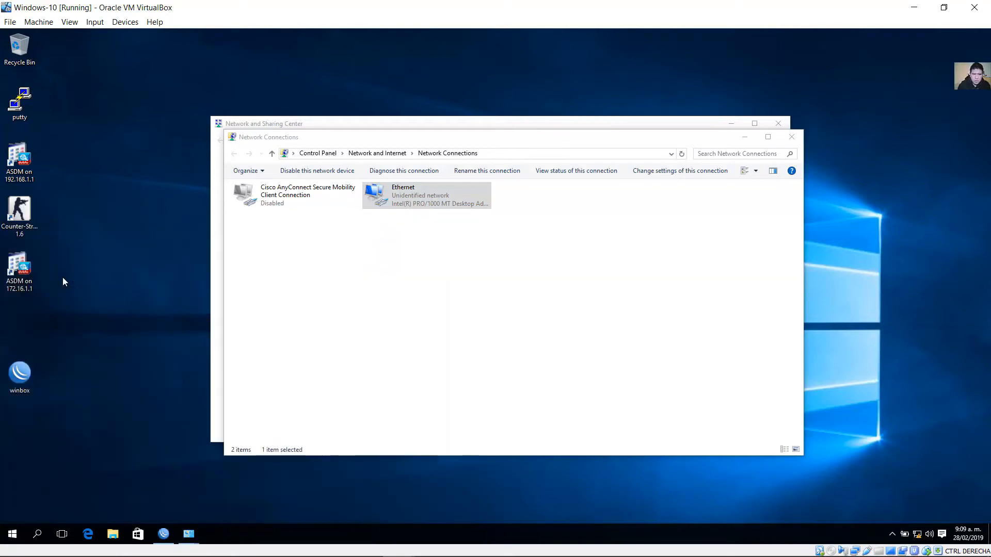
pyautogui.click(367, 216)
pyautogui.write('ipcon')
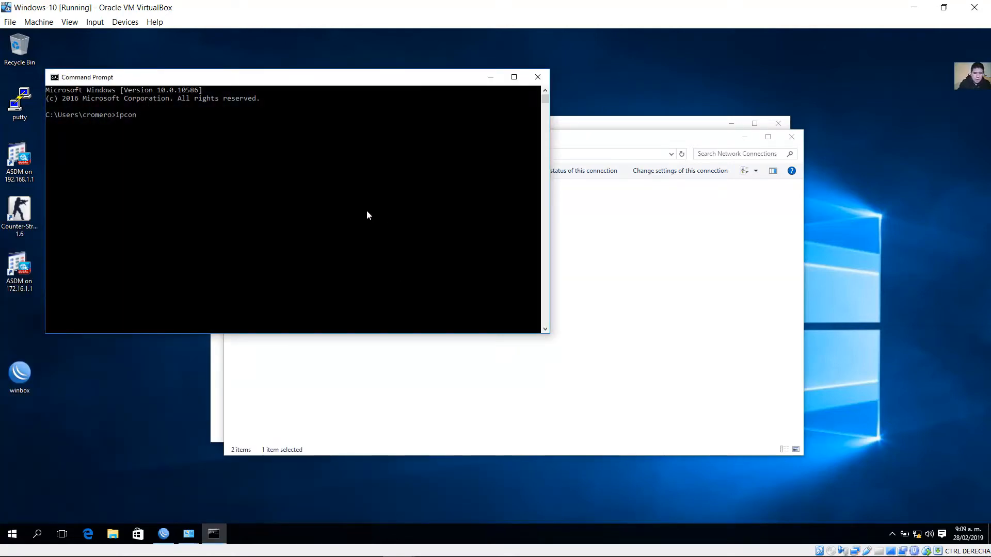
pyautogui.write('fig/all')
pyautogui.press('Return')
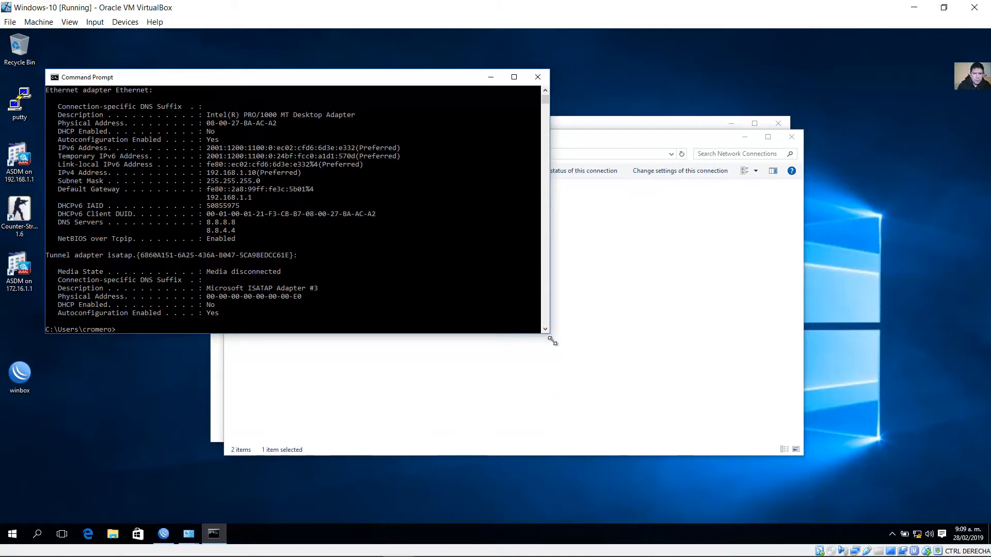
pyautogui.moveTo(550, 335); pyautogui.dragTo(640, 437)
pyautogui.scroll(3, 389, 248)
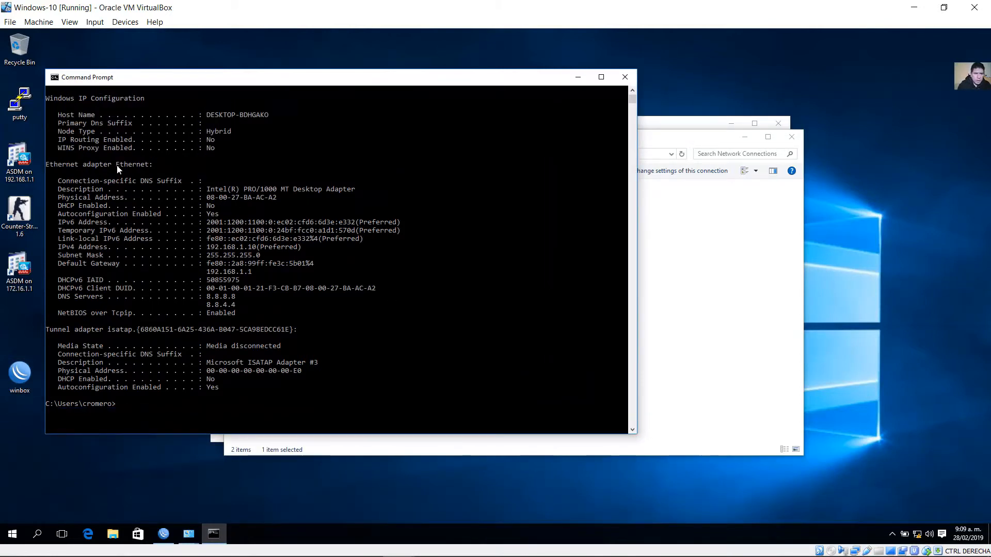
# Highlight the Ethernet adapter heading and its IPv6 address in the output, including the interface identifier part
pyautogui.moveTo(79, 164); pyautogui.dragTo(149, 164)
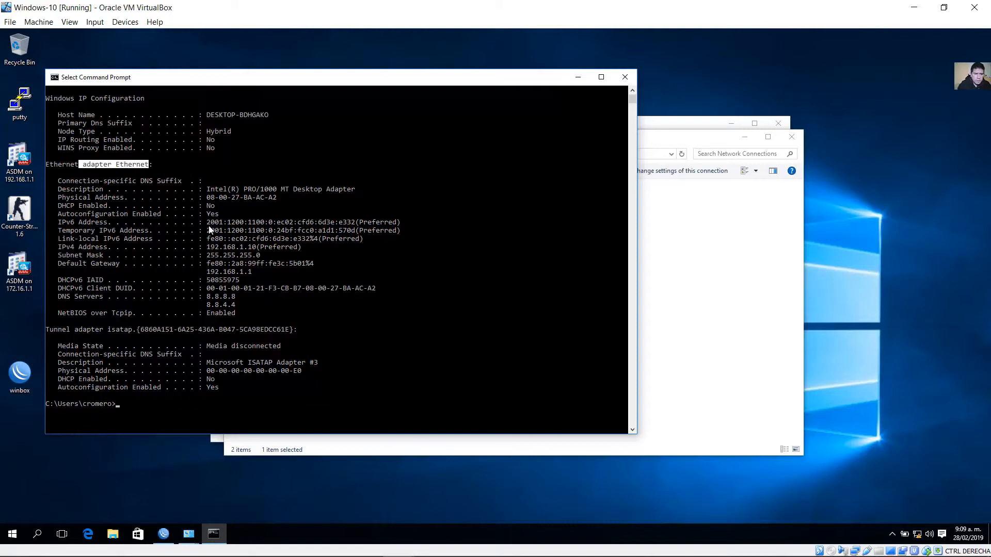
pyautogui.moveTo(207, 223); pyautogui.dragTo(269, 225)
pyautogui.moveTo(340, 223); pyautogui.dragTo(353, 223)
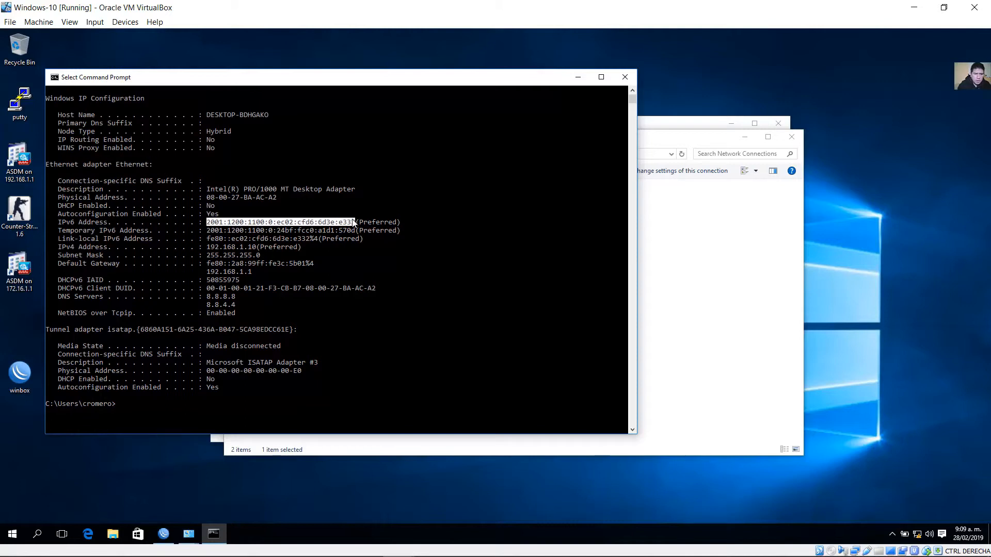
pyautogui.click(269, 229)
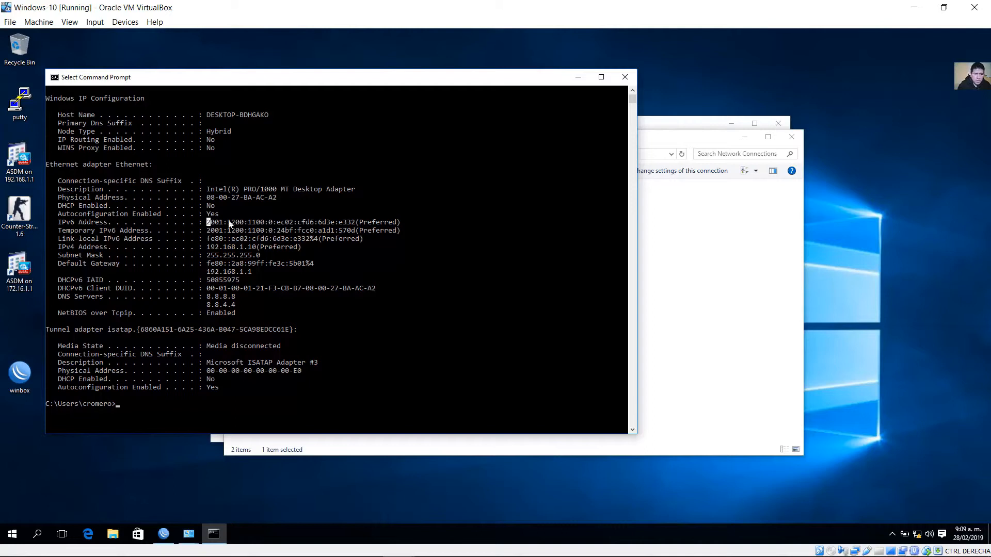
pyautogui.moveTo(267, 222); pyautogui.dragTo(269, 221)
pyautogui.click(274, 223)
pyautogui.moveTo(279, 222); pyautogui.dragTo(355, 227)
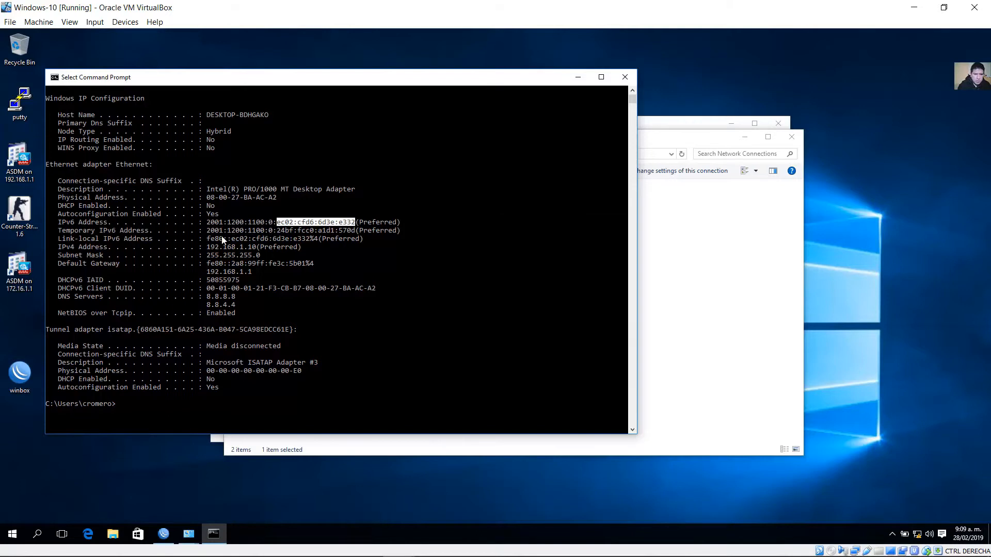
# Highlight the adapter's temporary IPv6 address and link-local IPv6 address in the output
pyautogui.click(159, 231)
pyautogui.moveTo(54, 230); pyautogui.dragTo(340, 234)
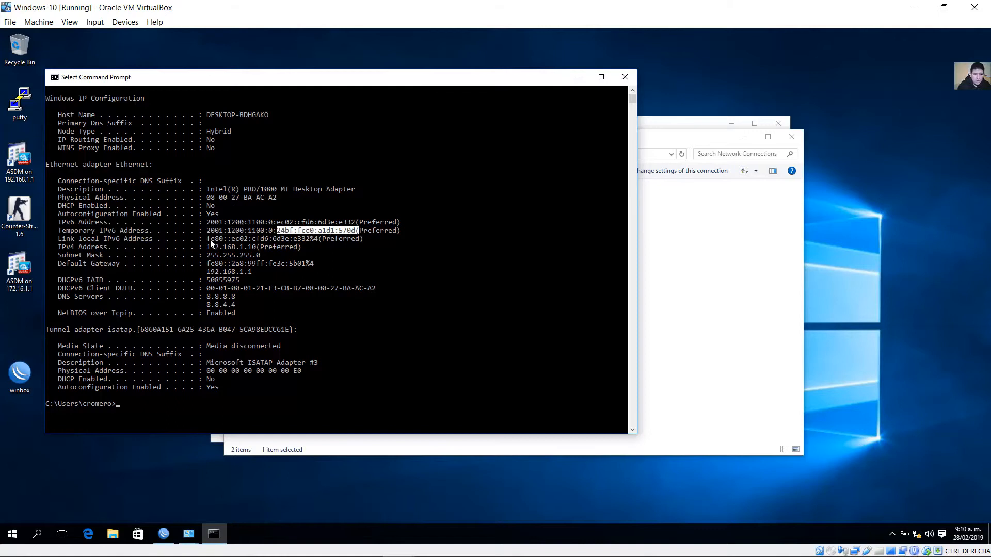
pyautogui.moveTo(209, 240); pyautogui.dragTo(313, 241)
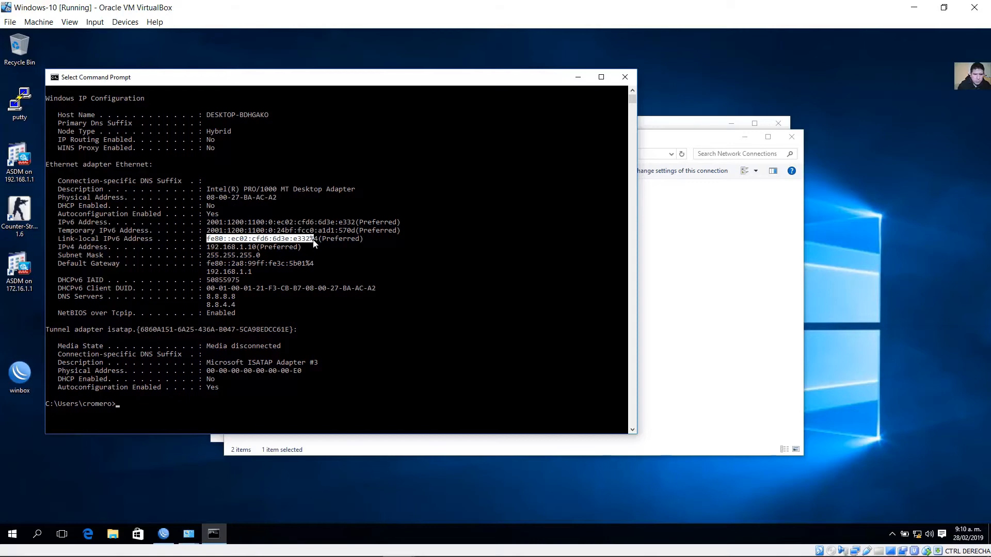
pyautogui.hotkey('ctrl', 'c')
# Return to WinBox and add a Neighbor Discovery entry for ether3 with Advertise DNS and Other Configuration enabled
pyautogui.click(579, 78)
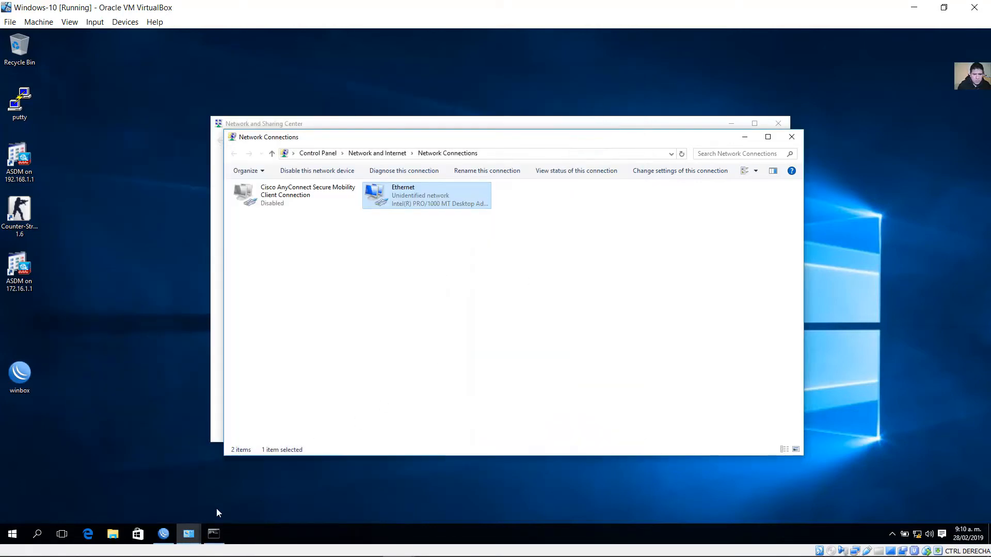
pyautogui.click(165, 533)
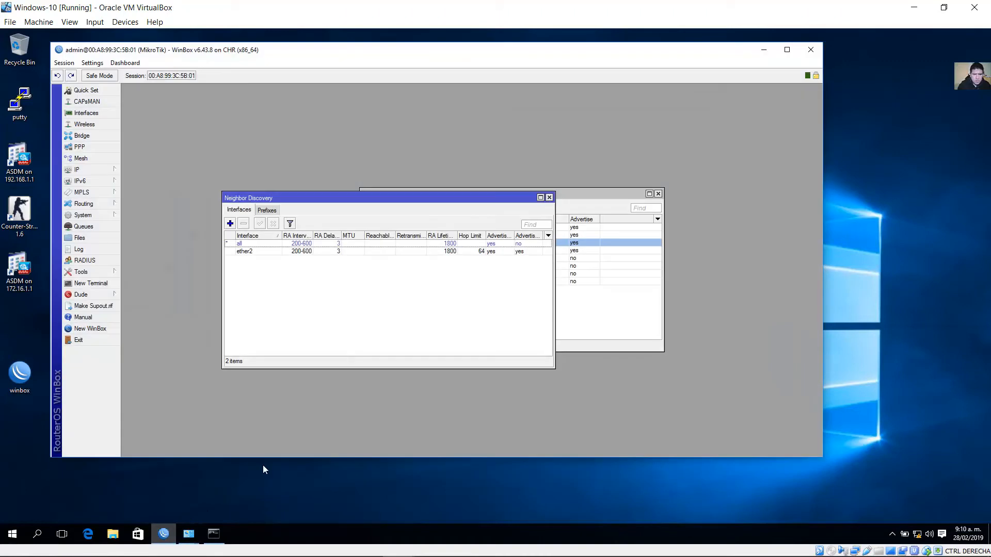
pyautogui.click(230, 223)
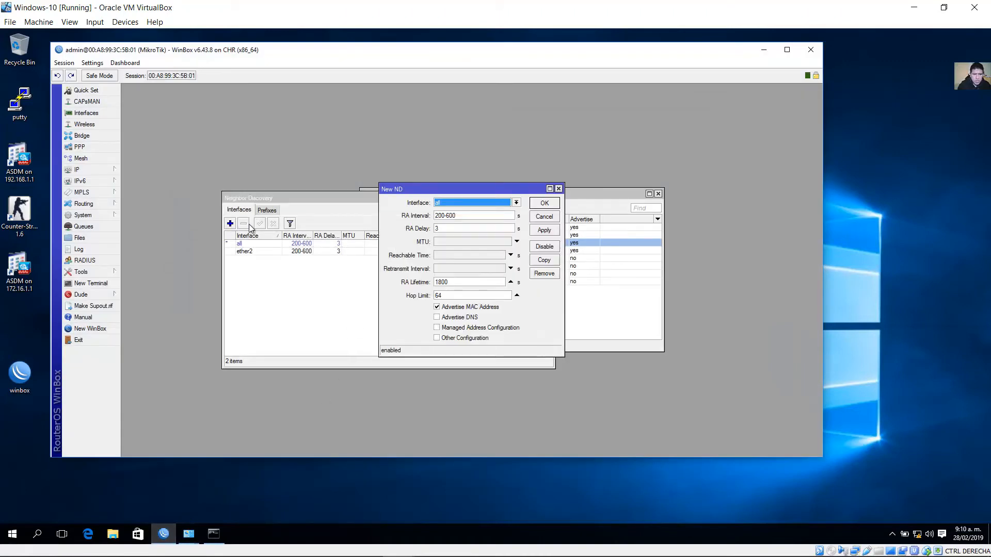
pyautogui.click(516, 203)
pyautogui.click(455, 230)
pyautogui.click(437, 318)
pyautogui.click(437, 338)
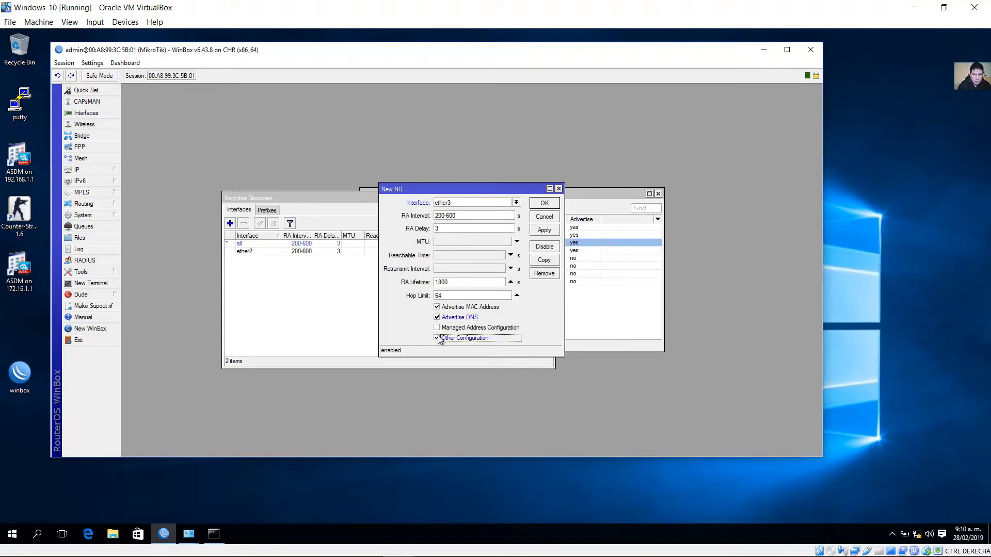
pyautogui.click(546, 230)
pyautogui.click(547, 205)
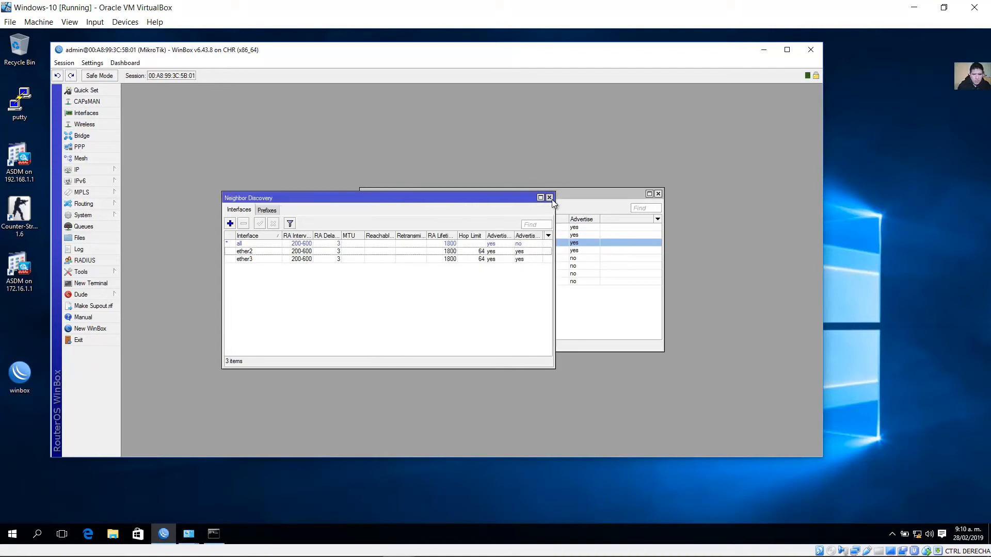
# Close the Neighbor Discovery and IPv6 address windows, WinBox, Network Connections and the Network and Sharing Center
pyautogui.click(549, 198)
pyautogui.click(658, 193)
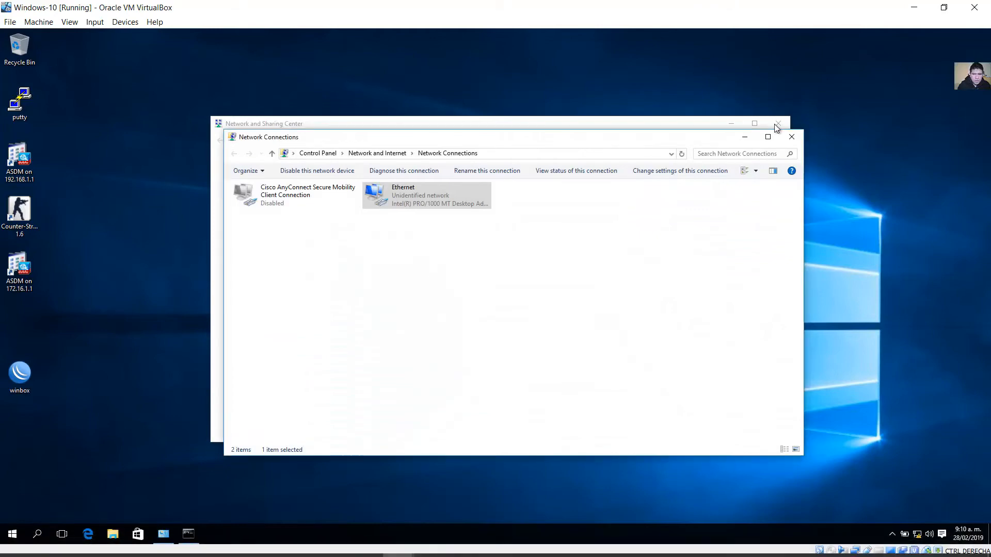
pyautogui.click(792, 137)
pyautogui.click(776, 125)
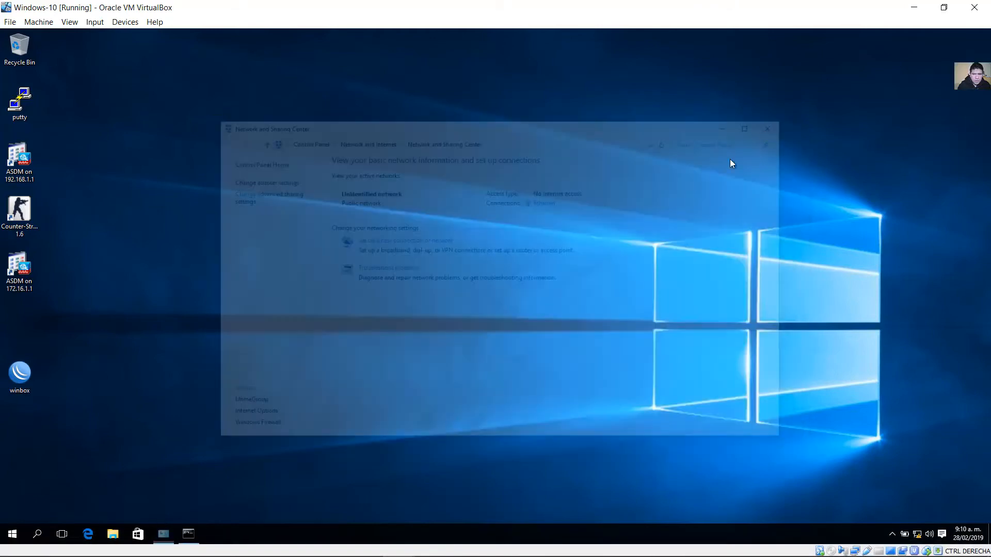
# Switch to GNS3 and point out the Windows-10-2-1 node and the ether3 label in the topology
pyautogui.click(398, 547)
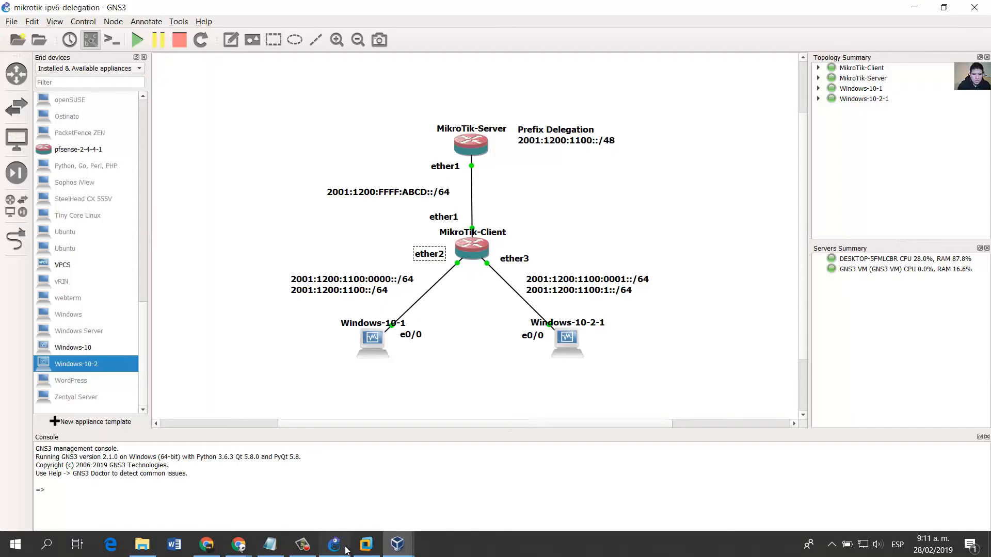
pyautogui.moveTo(668, 372); pyautogui.dragTo(497, 311)
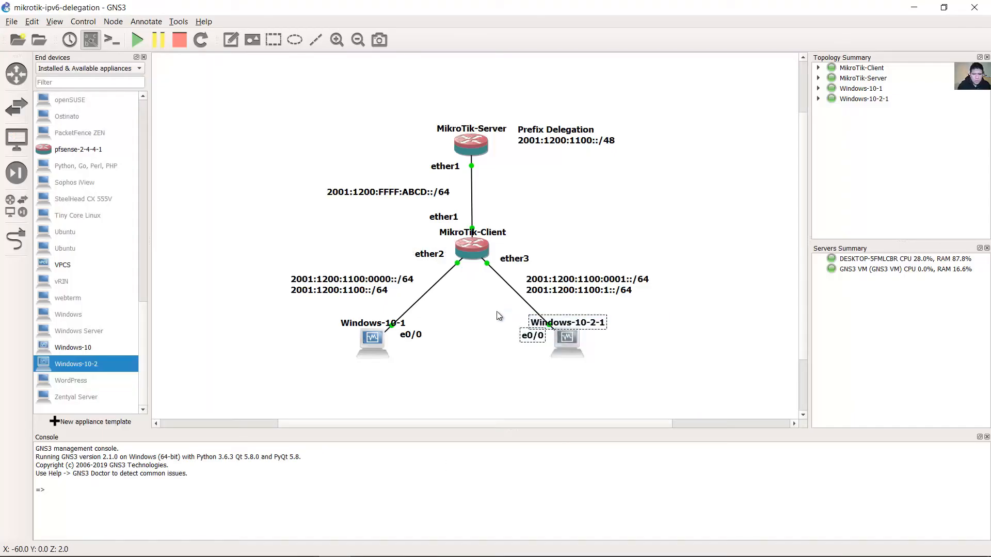
pyautogui.click(513, 258)
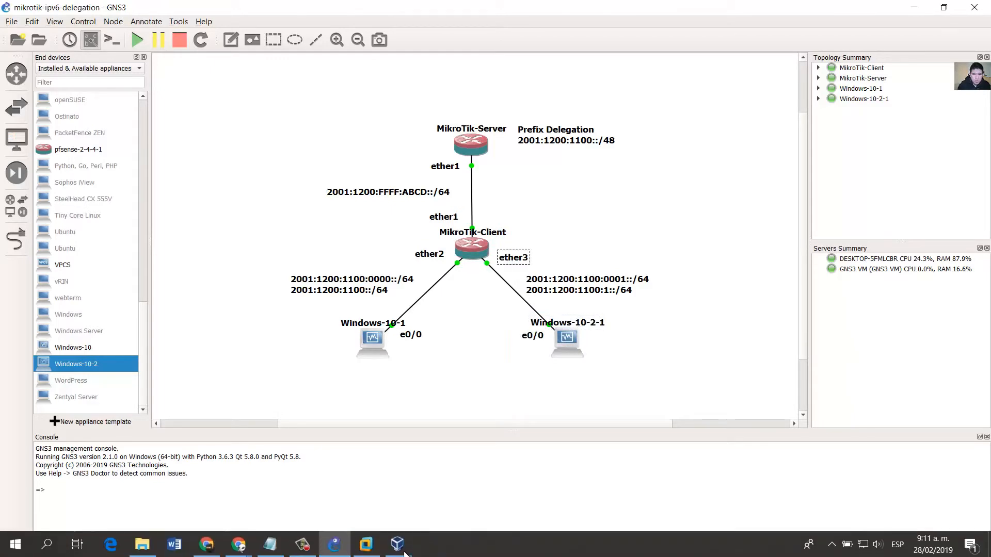
# In the Windows-10-2 virtual machine, open a Command Prompt and list the full network configuration with ipconfig /all
pyautogui.moveTo(397, 548)
pyautogui.click(494, 475)
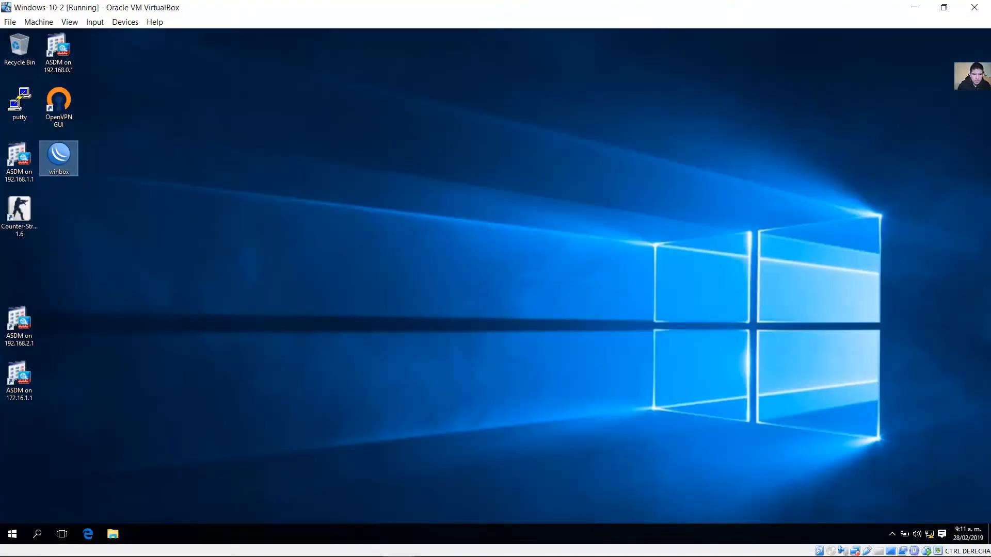
pyautogui.click(20, 534)
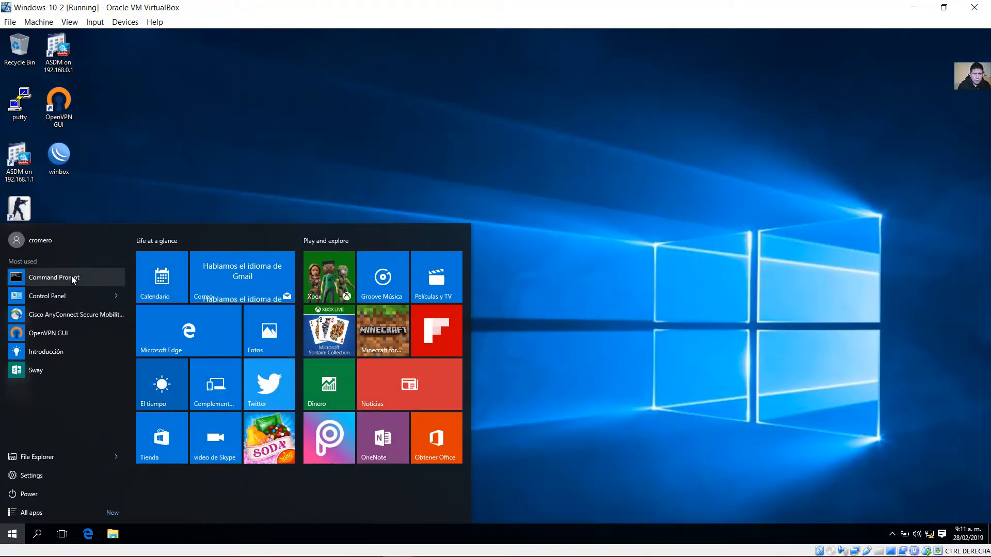
pyautogui.click(103, 278)
pyautogui.moveTo(587, 392); pyautogui.dragTo(678, 489)
pyautogui.click(408, 200)
pyautogui.write('ipconfig')
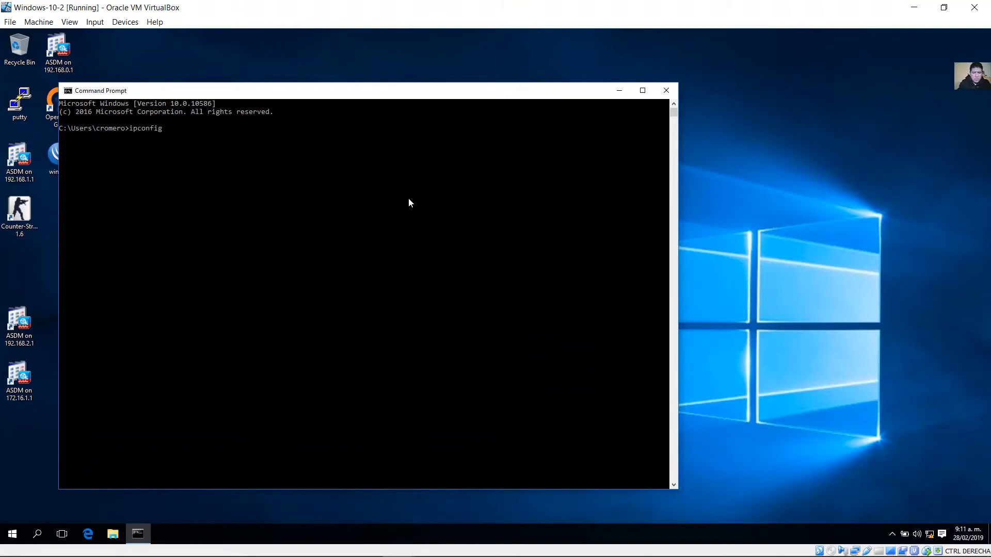
pyautogui.write('/all')
pyautogui.press('Return')
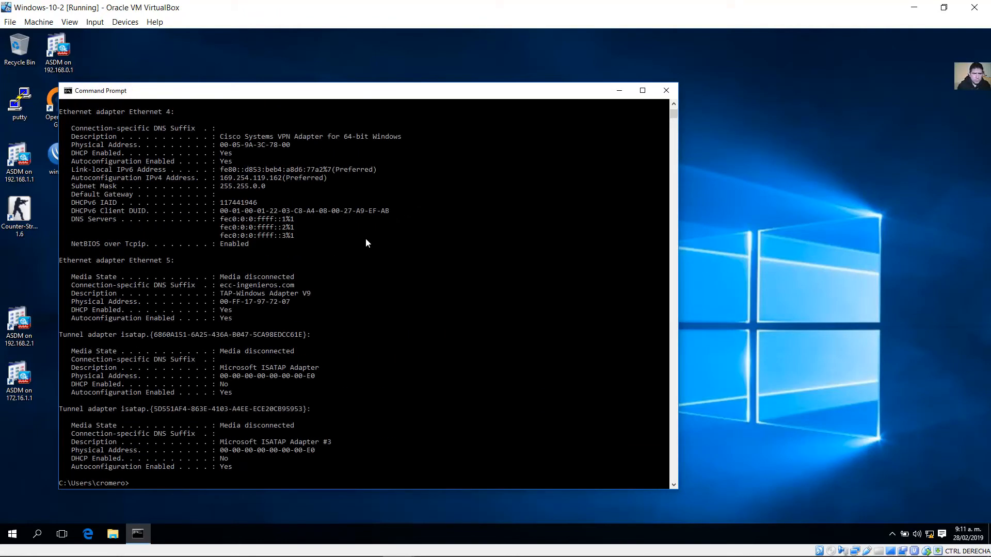
# Highlight the Ethernet adapter heading and the prefix part of its IPv6 and temporary IPv6 addresses in the output
pyautogui.scroll(7, 366, 239)
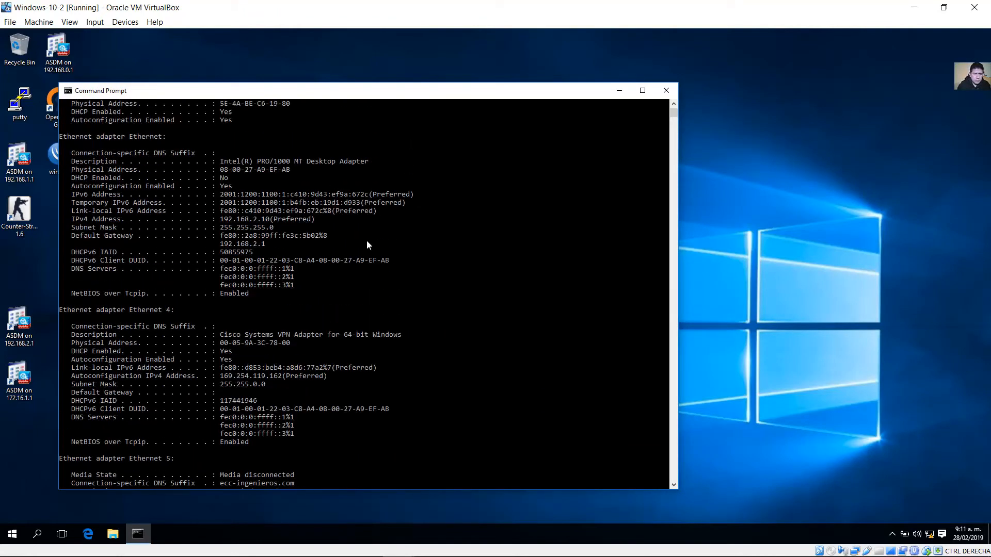
pyautogui.moveTo(110, 163); pyautogui.dragTo(176, 173)
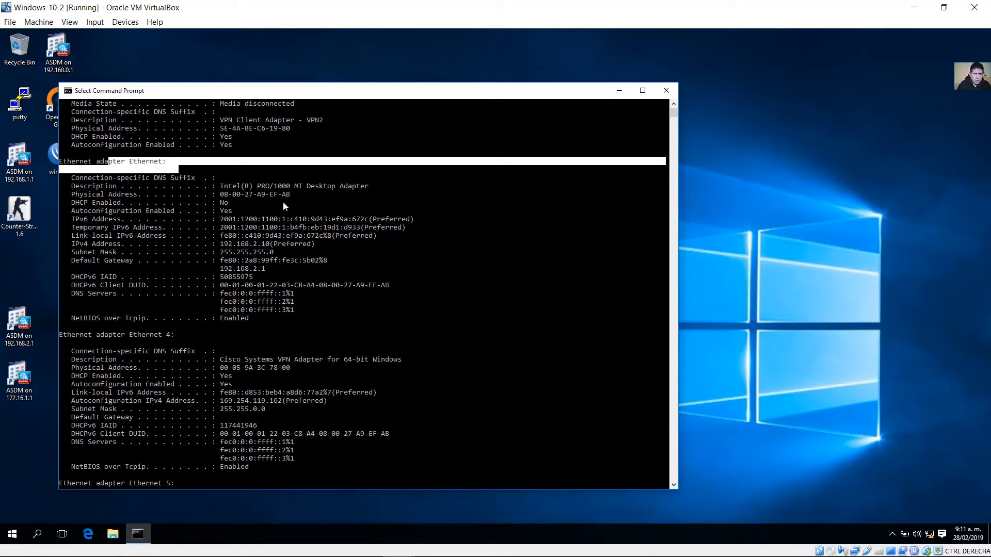
pyautogui.moveTo(221, 220); pyautogui.dragTo(365, 222)
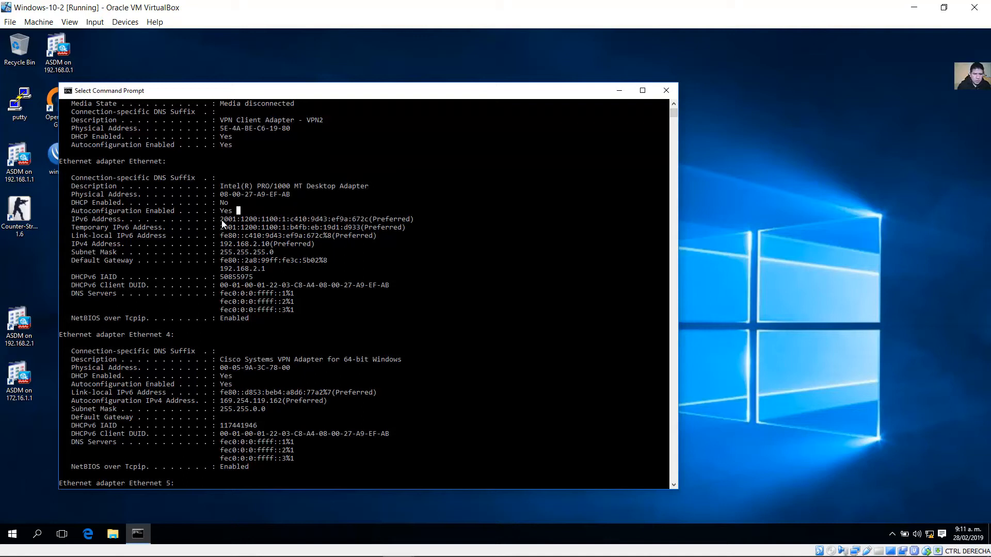
pyautogui.moveTo(221, 219); pyautogui.dragTo(286, 221)
pyautogui.moveTo(223, 227); pyautogui.dragTo(286, 229)
pyautogui.scroll(-3, 398, 338)
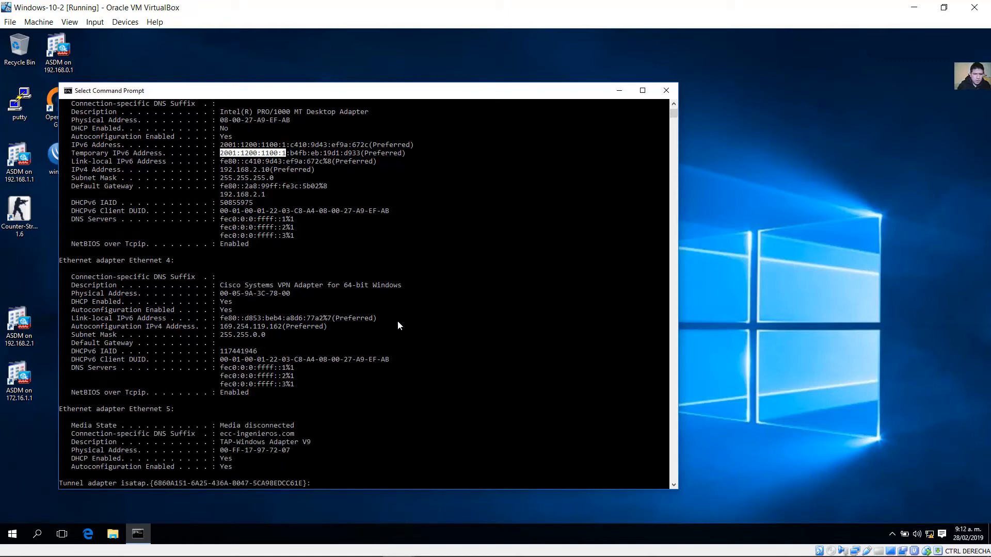
pyautogui.scroll(-14, 397, 328)
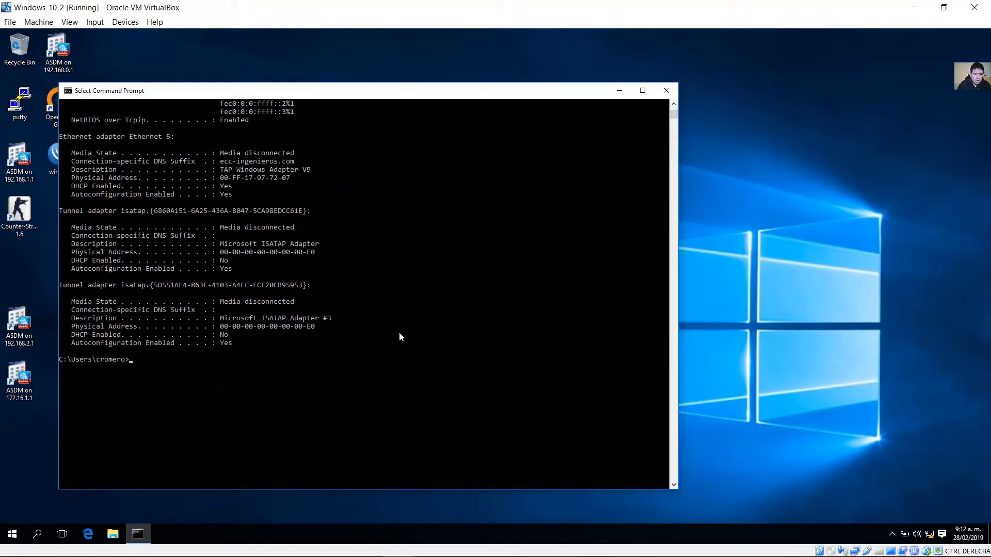
# Return to GNS3 and select the Windows-10-2-1 node followed by the Windows-10-1 node as ping source and target
pyautogui.click(333, 549)
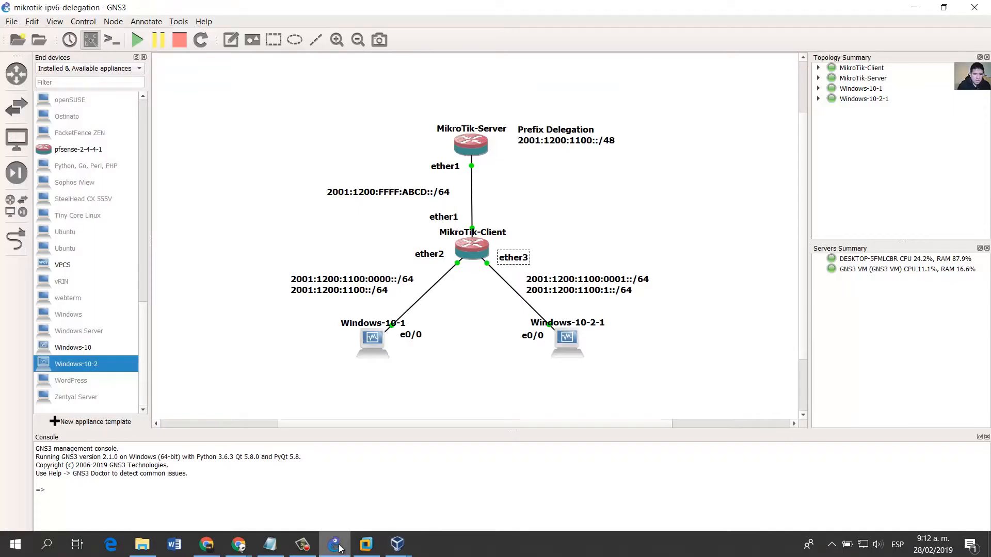
pyautogui.moveTo(643, 378); pyautogui.dragTo(520, 317)
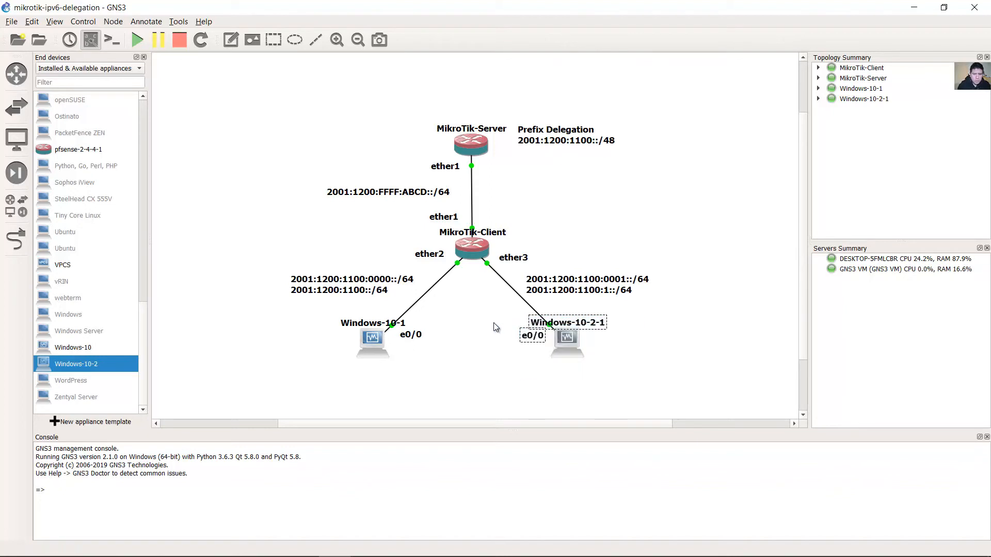
pyautogui.moveTo(424, 388); pyautogui.dragTo(324, 317)
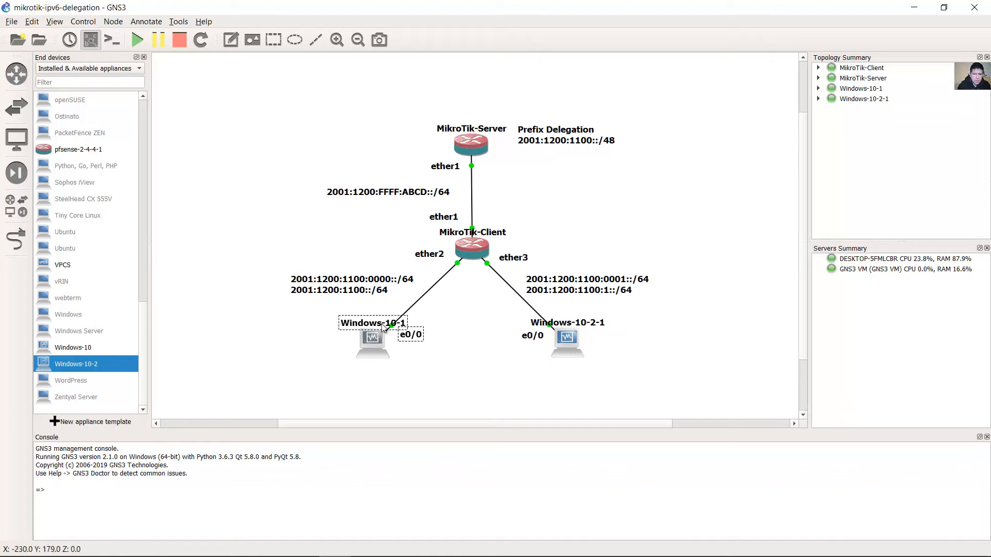
# Bring up the Command Prompt in the Windows-10 virtual machine and highlight the Ethernet adapter's full IPv6 address
pyautogui.moveTo(378, 547)
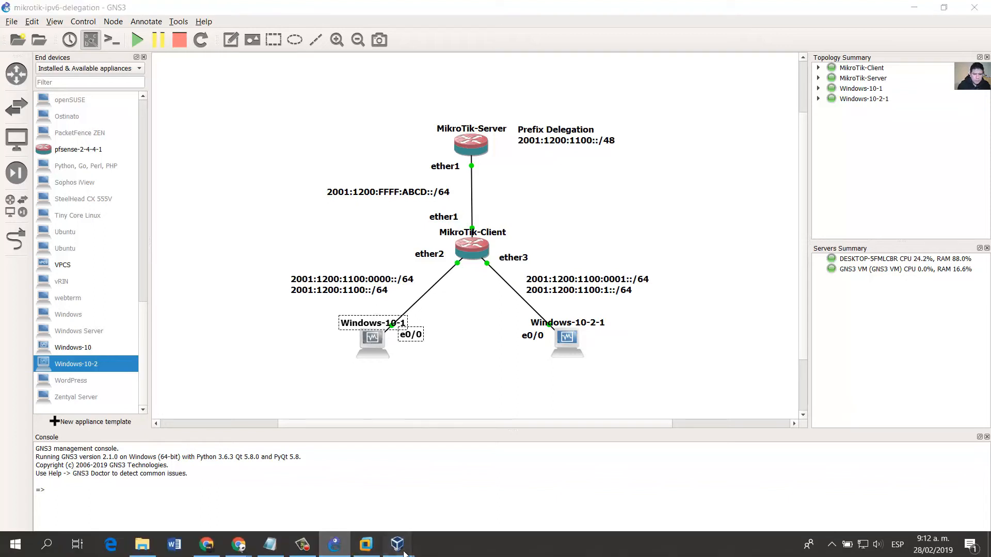
pyautogui.click(346, 488)
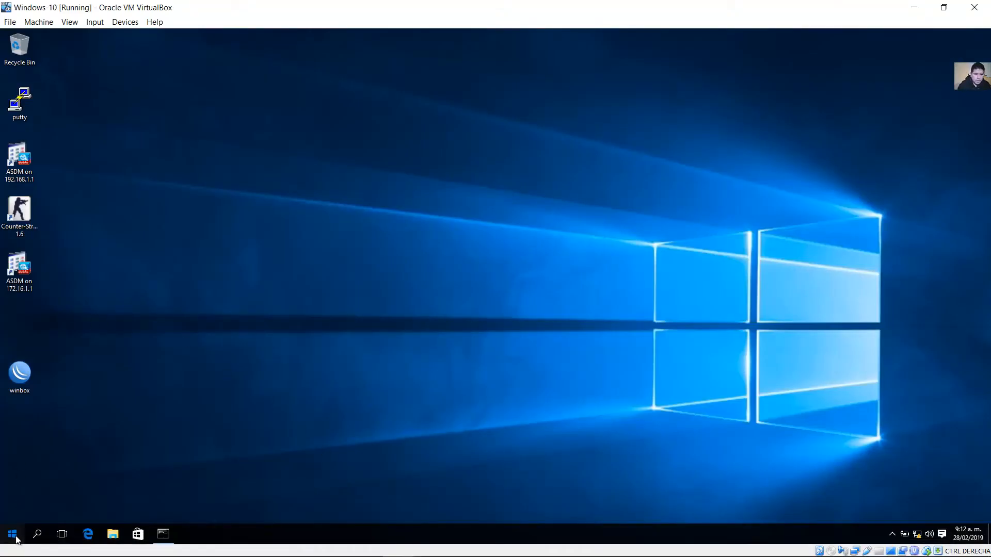
pyautogui.click(13, 533)
pyautogui.click(163, 533)
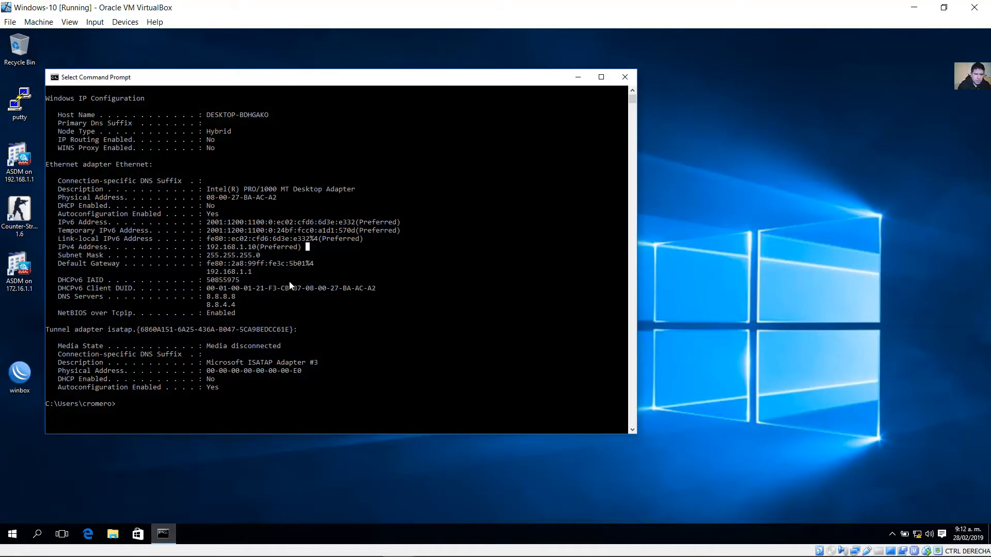
pyautogui.click(299, 222)
pyautogui.click(212, 222)
pyautogui.moveTo(209, 222); pyautogui.dragTo(353, 224)
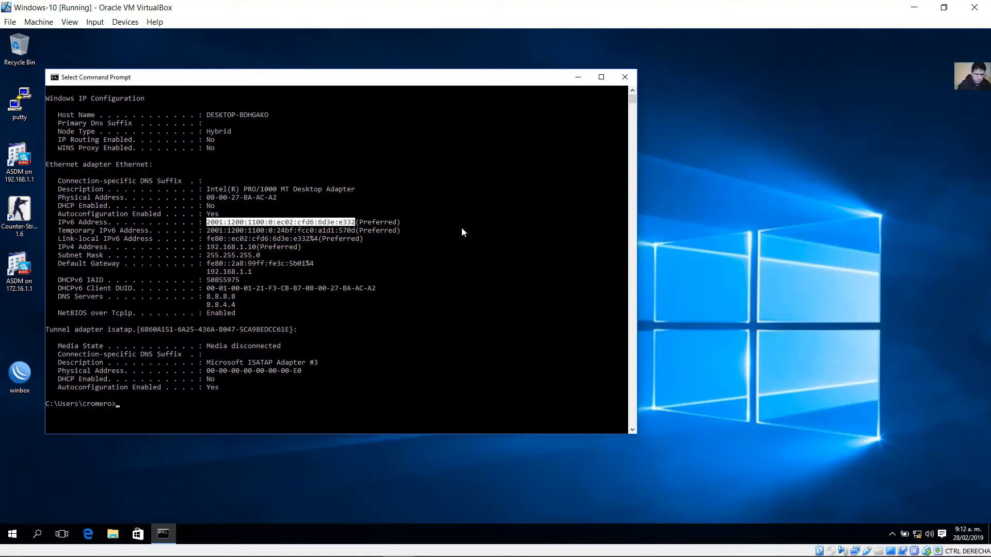
# Switch to the Windows-10-2 virtual machine and ping the other machine's IPv6 address, 2001:1200:1100:0:ec02:cfd6:6d3e:e332
pyautogui.click(914, 8)
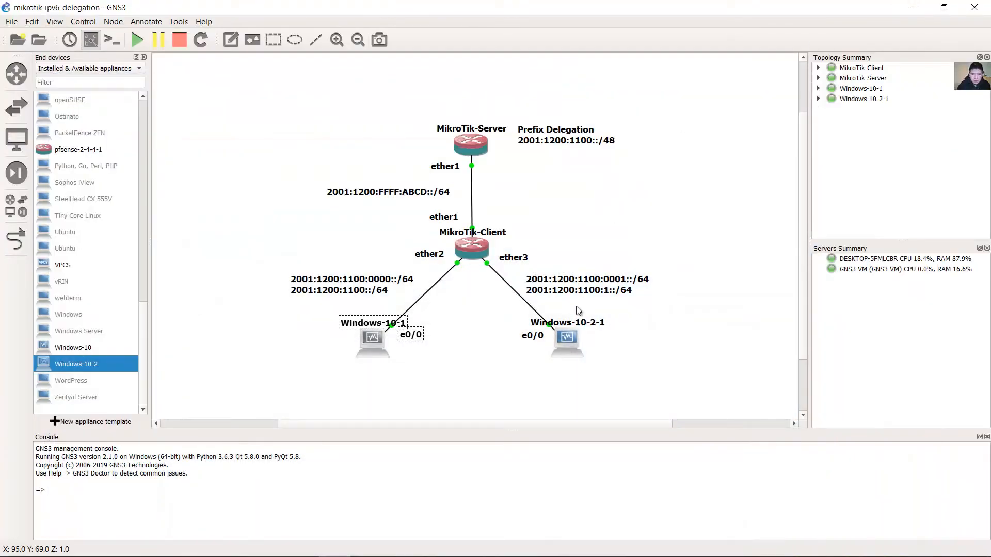
pyautogui.moveTo(397, 544)
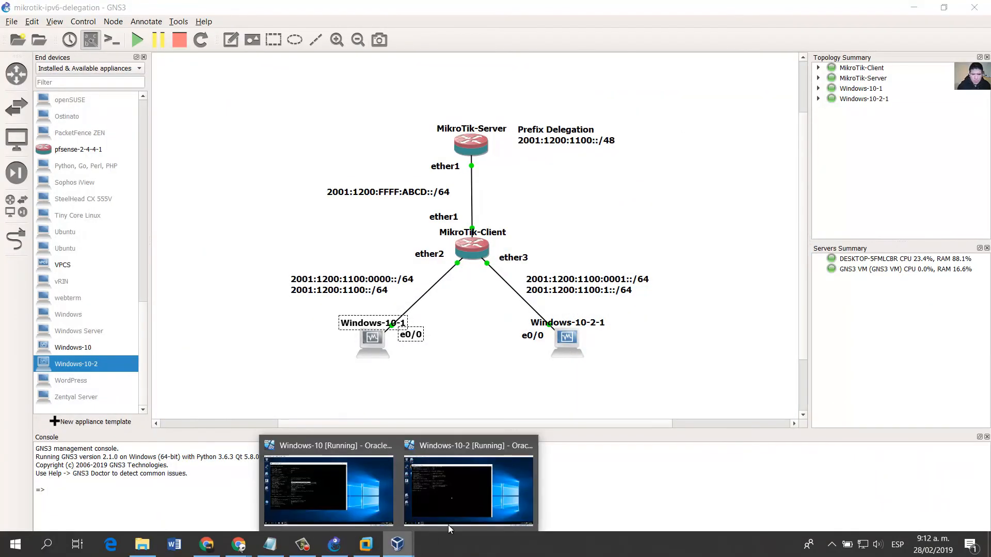
pyautogui.click(466, 494)
pyautogui.write('p')
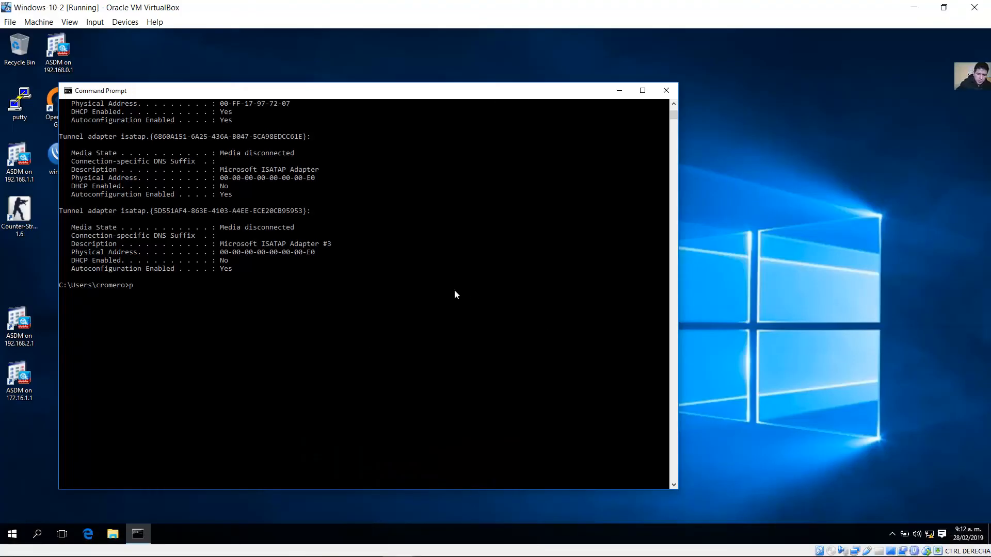
pyautogui.write('ing 2001:1200:11')
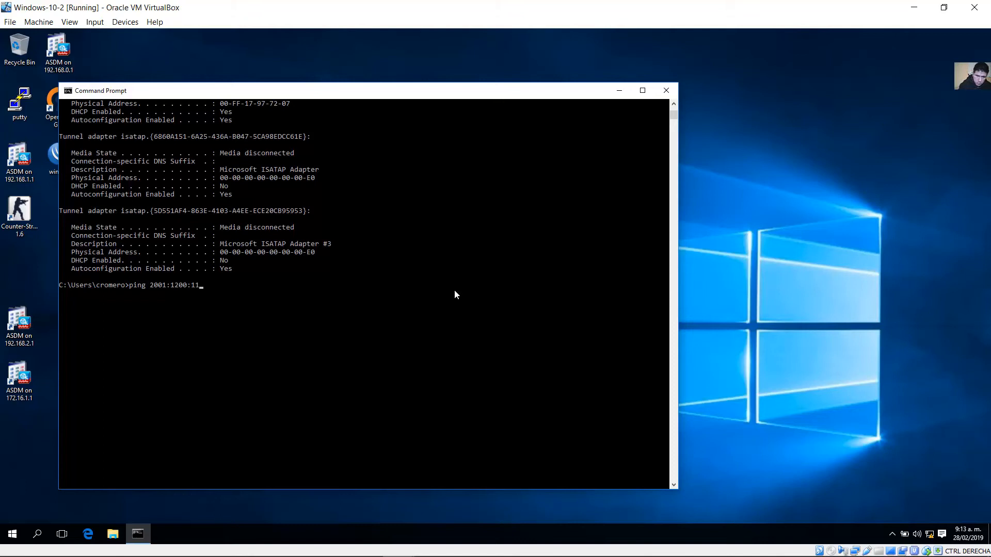
pyautogui.write('00')
pyautogui.write(':0:ec02:cfd6:6d3e')
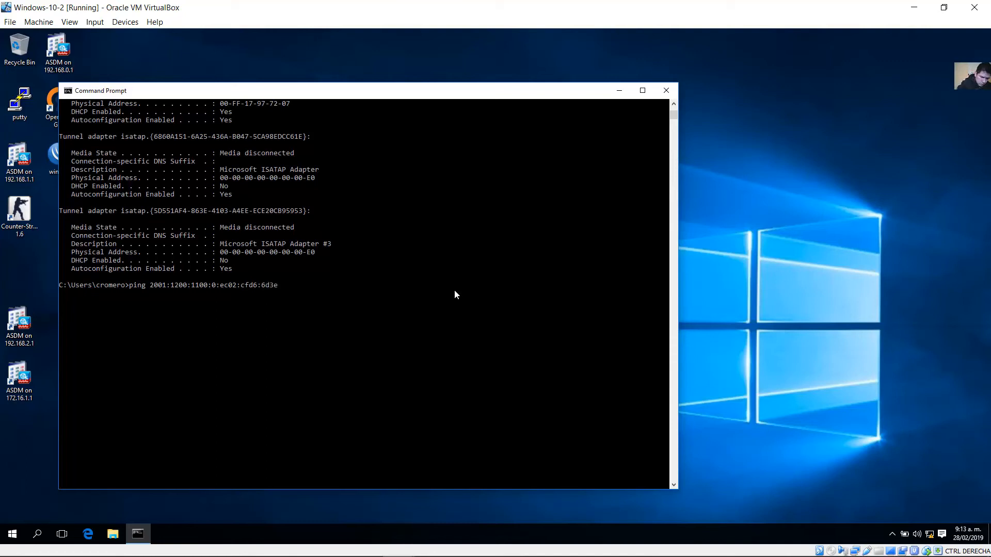
pyautogui.write(':e332')
pyautogui.press('Return')
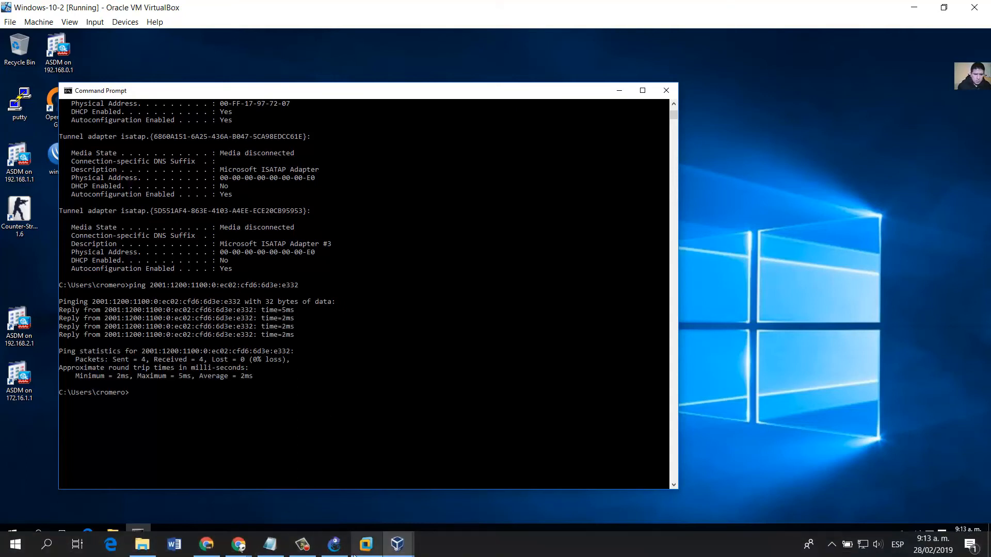
# In GNS3, point out the MikroTik-Server node and shift the 2001:1200:FFFF:ABCD::/64 label slightly beside the router link
pyautogui.click(335, 547)
pyautogui.click(476, 100)
pyautogui.moveTo(523, 104); pyautogui.dragTo(430, 152)
pyautogui.click(534, 189)
pyautogui.moveTo(382, 194); pyautogui.dragTo(391, 186)
# From the Windows-10-2 Command Prompt, ping the MikroTik server's address 2001:1200:FFFF:ABCD::1 by editing the previous ping command
pyautogui.moveTo(412, 552)
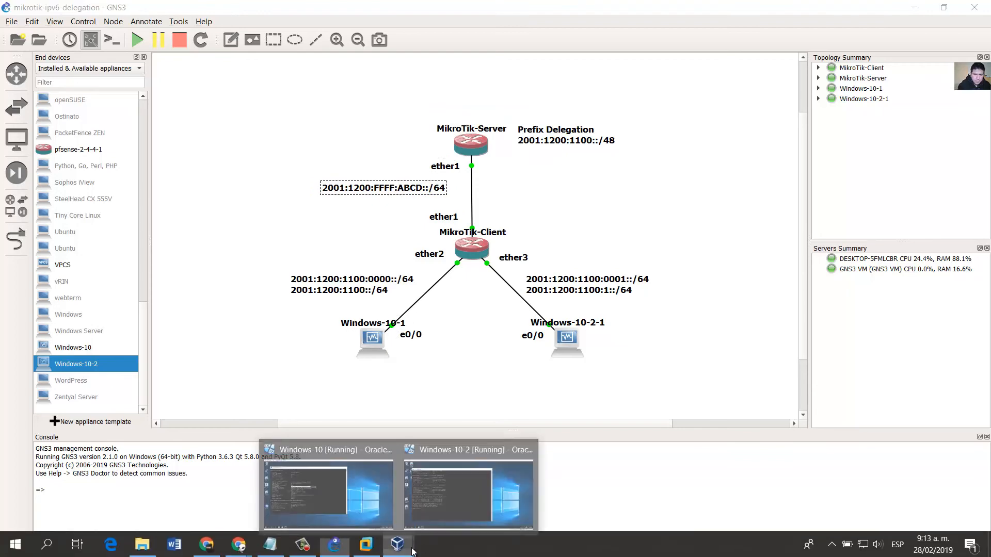
pyautogui.click(464, 497)
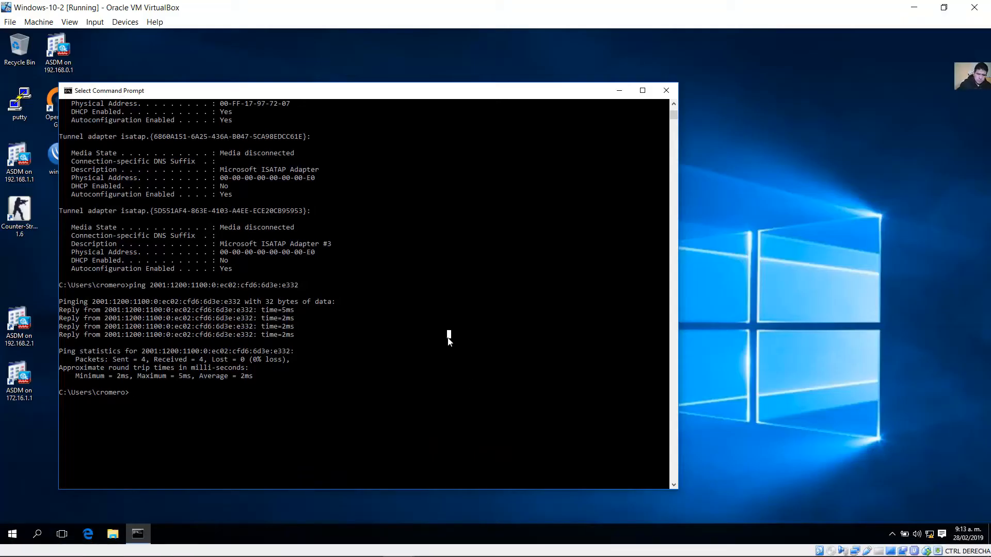
pyautogui.press('Up')
pyautogui.press('BackSpace')
pyautogui.press('BackSpace')
pyautogui.press('BackSpace')
pyautogui.press('BackSpace')
pyautogui.press('BackSpace')
pyautogui.press('BackSpace')
pyautogui.press('BackSpace')
pyautogui.press('BackSpace')
pyautogui.press('BackSpace')
pyautogui.press('BackSpace')
pyautogui.press('BackSpace')
pyautogui.press('BackSpace')
pyautogui.press('BackSpace')
pyautogui.press('BackSpace')
pyautogui.press('BackSpace')
pyautogui.press('BackSpace')
pyautogui.press('BackSpace')
pyautogui.press('BackSpace')
pyautogui.press('BackSpace')
pyautogui.press('BackSpace')
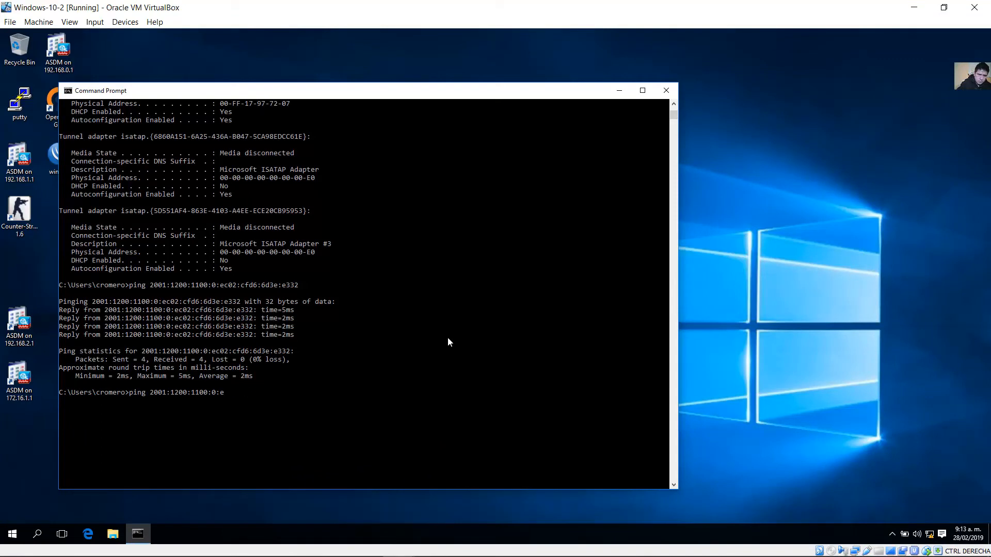
pyautogui.press('BackSpace')
pyautogui.press('BackSpace')
pyautogui.press('BackSpace')
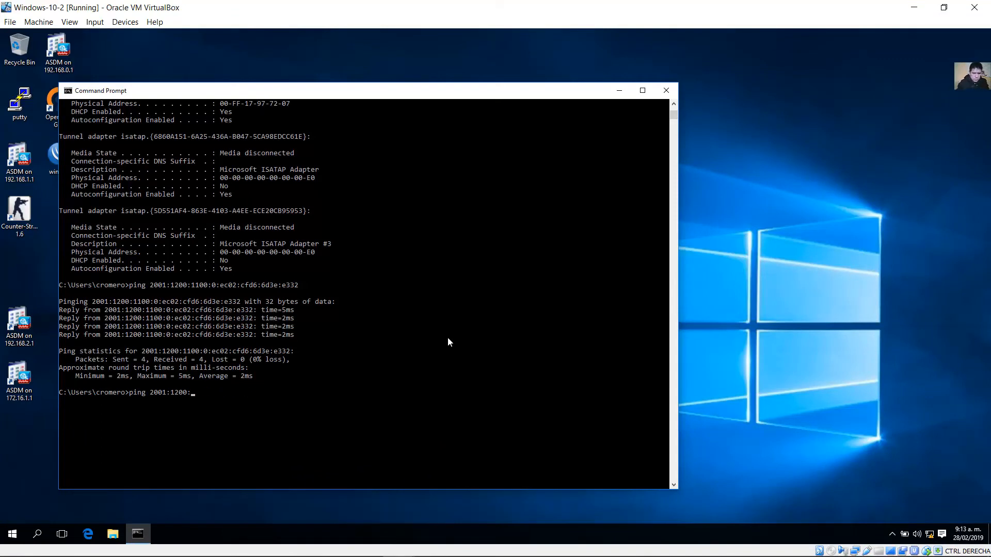
pyautogui.write('FFFF:ABCD::1')
pyautogui.press('Return')
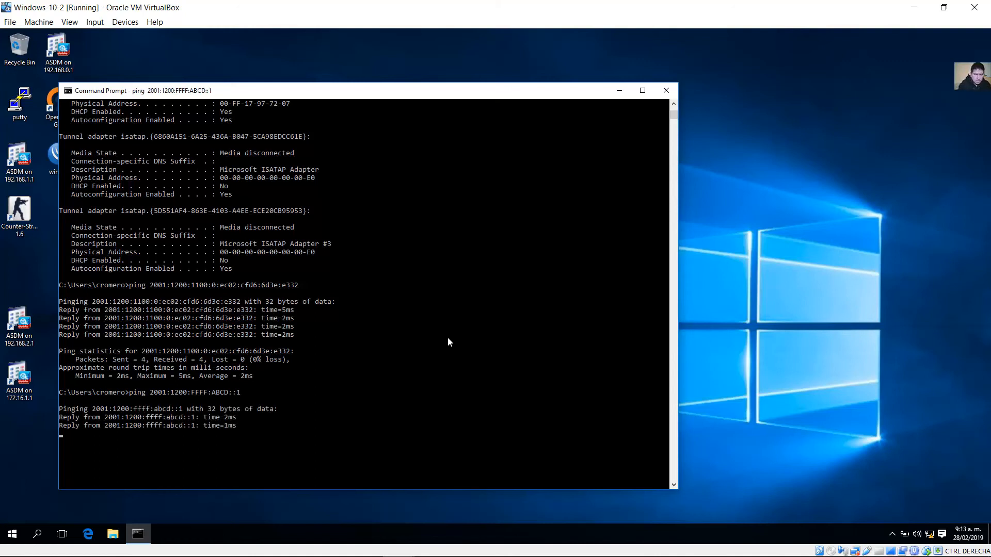